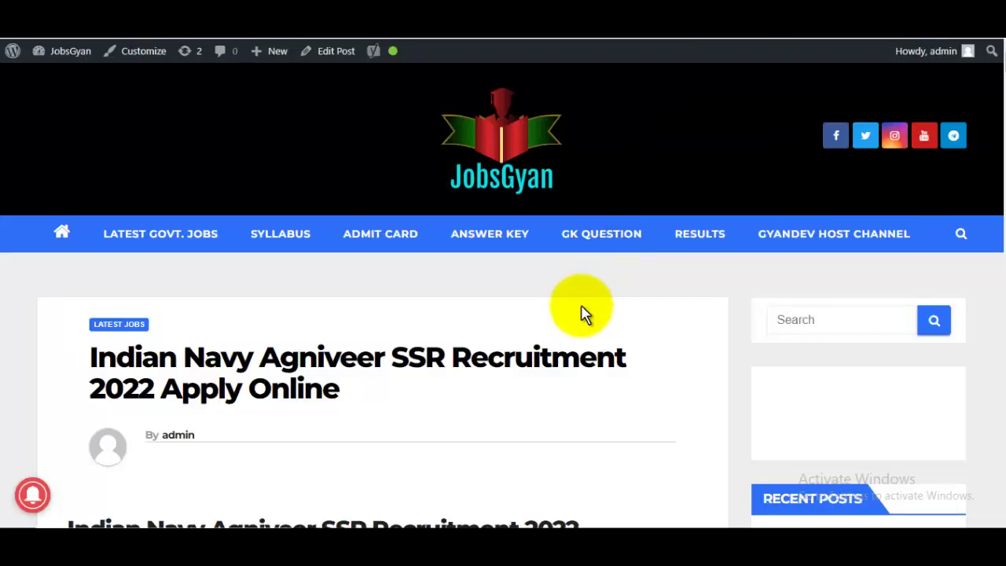
- Read through the Indian Navy Agniveer SSR Recruitment 2022 post, including the overview table, physical measurement and selection process sections
{"action": "scroll", "coordinate": [582, 315], "scroll_direction": "down", "scroll_amount": 6}
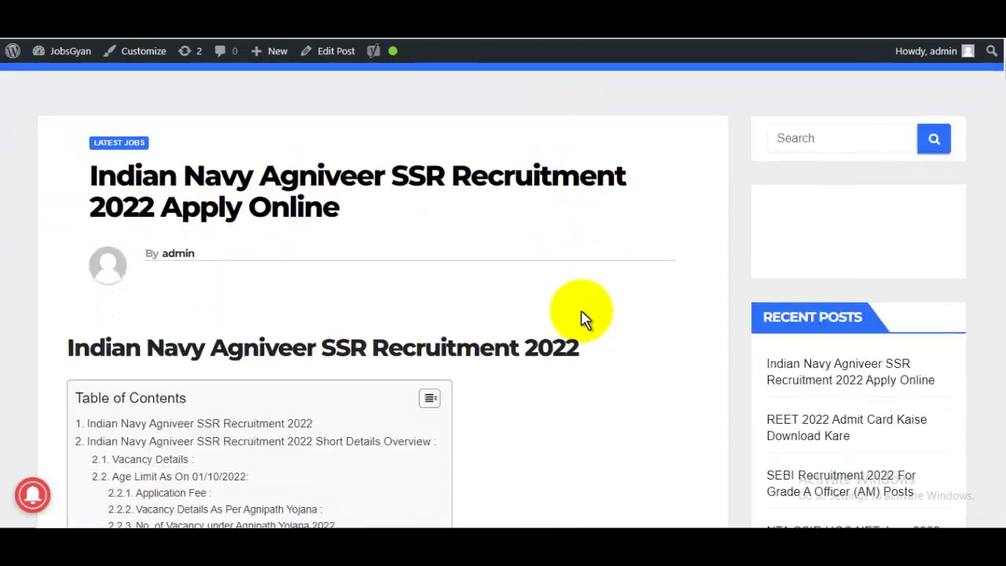
{"action": "scroll", "coordinate": [581, 318], "scroll_direction": "down", "scroll_amount": 10}
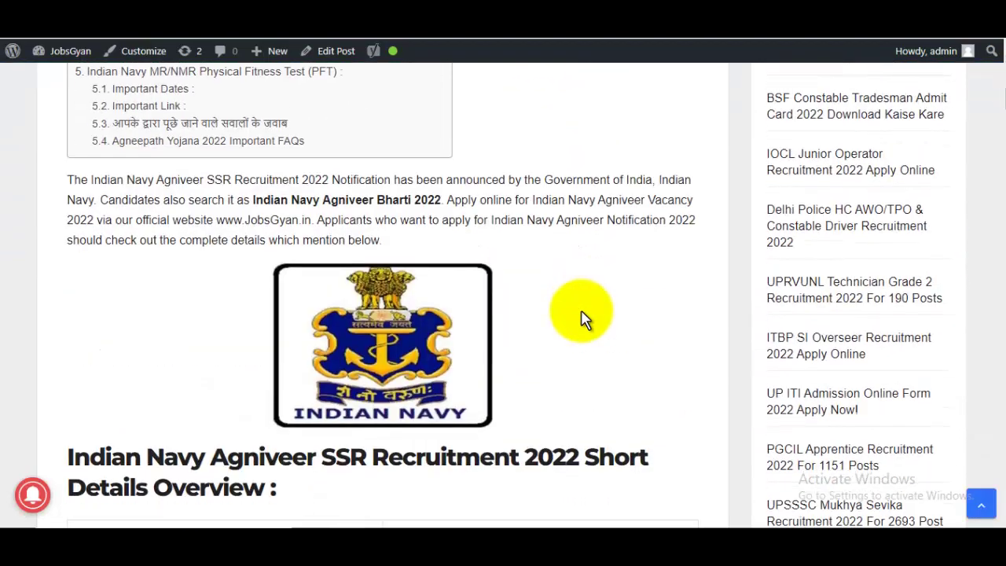
{"action": "scroll", "coordinate": [570, 244], "scroll_direction": "down", "scroll_amount": 10}
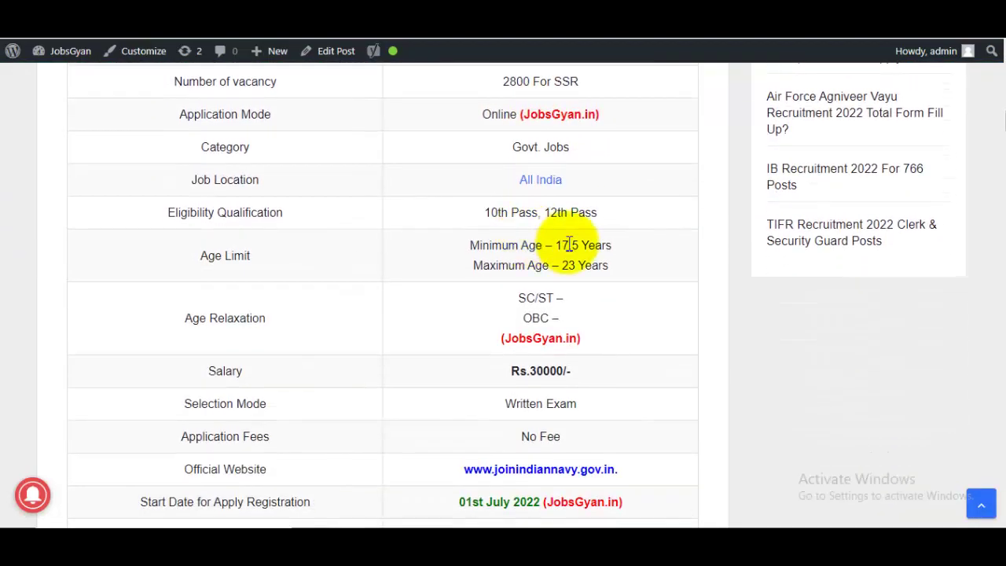
{"action": "scroll", "coordinate": [569, 244], "scroll_direction": "down", "scroll_amount": 20}
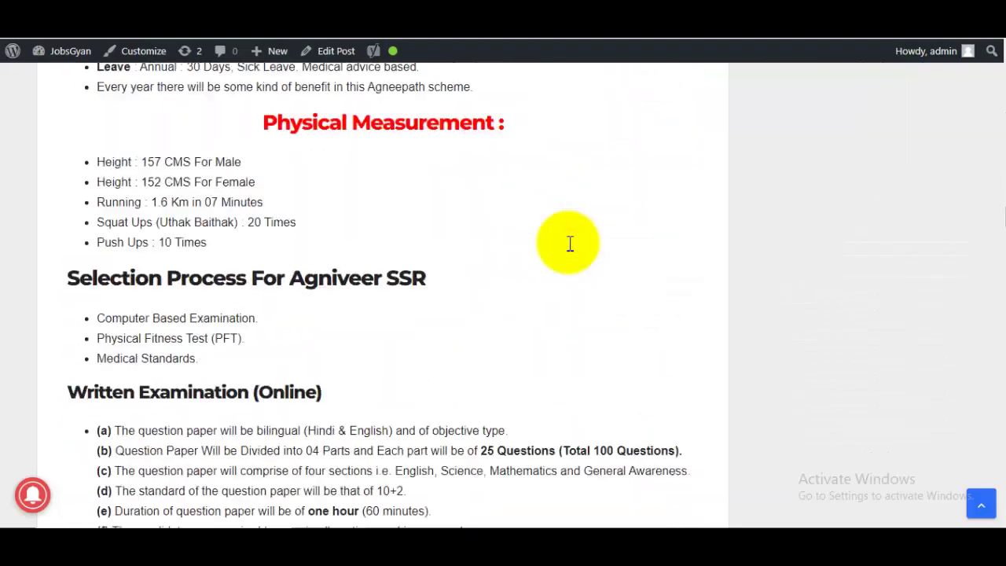
{"action": "scroll", "coordinate": [500, 283], "scroll_direction": "down", "scroll_amount": 15}
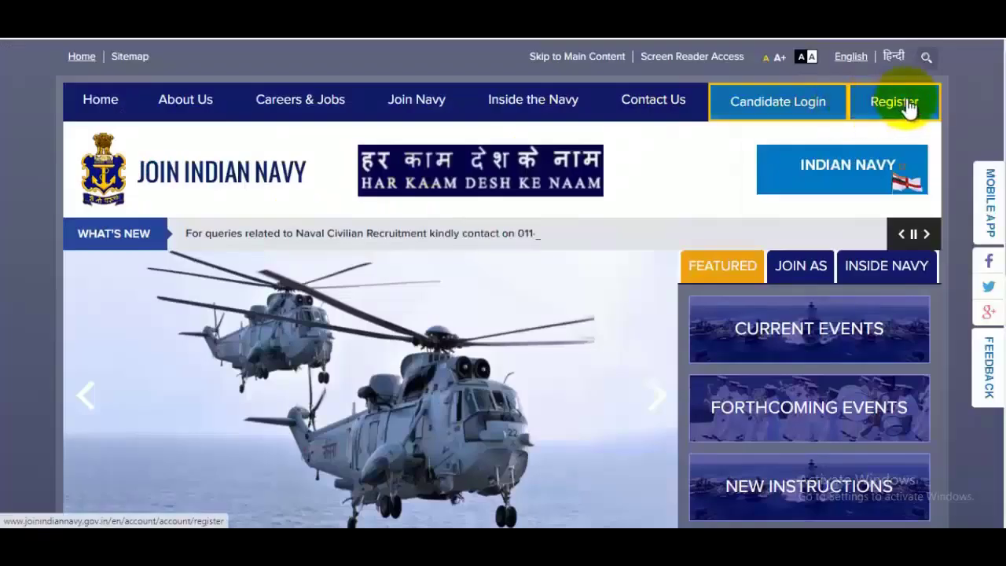
- Open the Join Indian Navy candidate registration, choose to register without Aadhaar and select PAN Card as the photo ID
{"action": "left_click", "coordinate": [891, 104]}
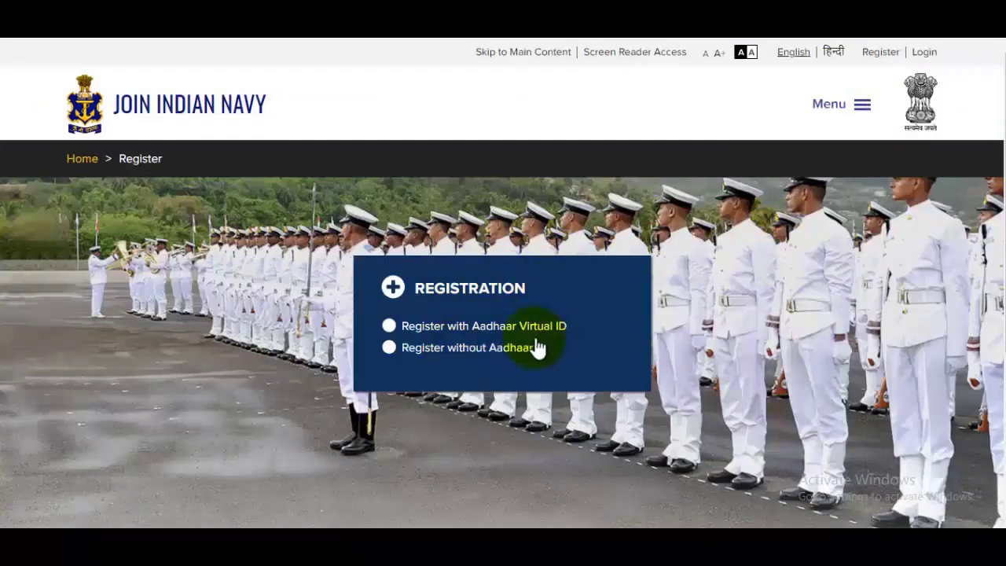
{"action": "left_click", "coordinate": [391, 351]}
{"action": "scroll", "coordinate": [585, 352], "scroll_direction": "down", "scroll_amount": 3}
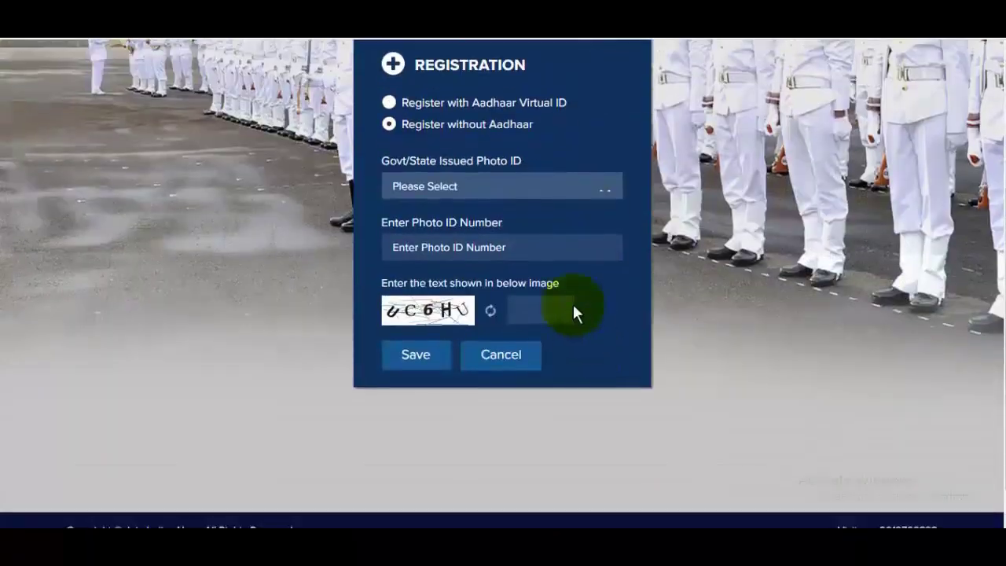
{"action": "left_click", "coordinate": [499, 196]}
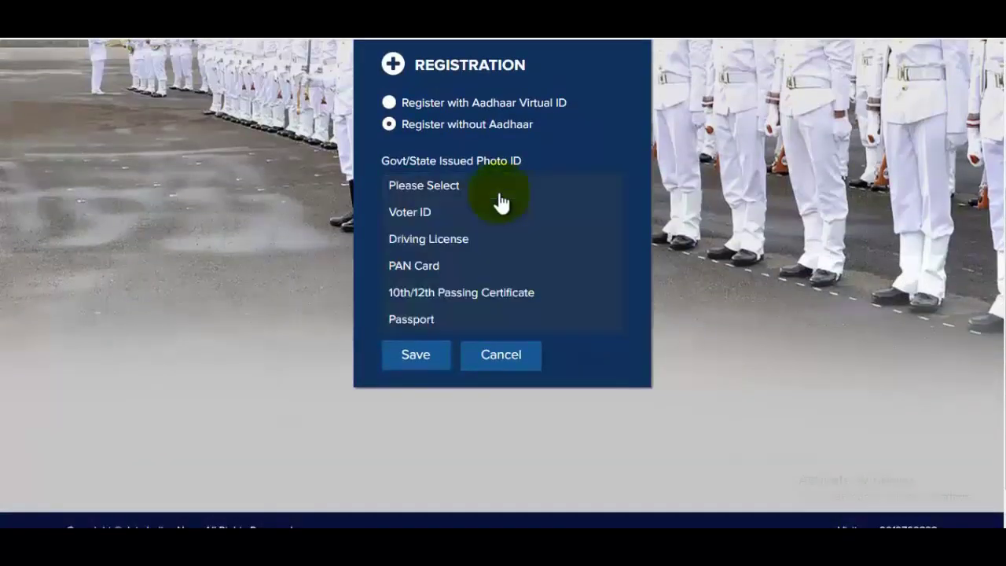
{"action": "left_click", "coordinate": [445, 267]}
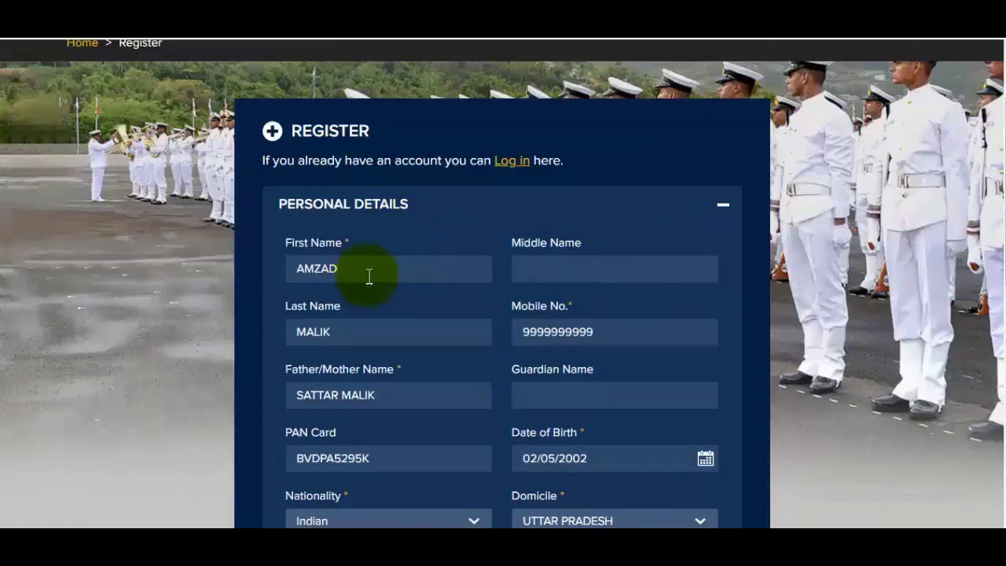
- Review the name, mobile number, parent, guardian and date of birth fields in the personal details
{"action": "left_click", "coordinate": [531, 271]}
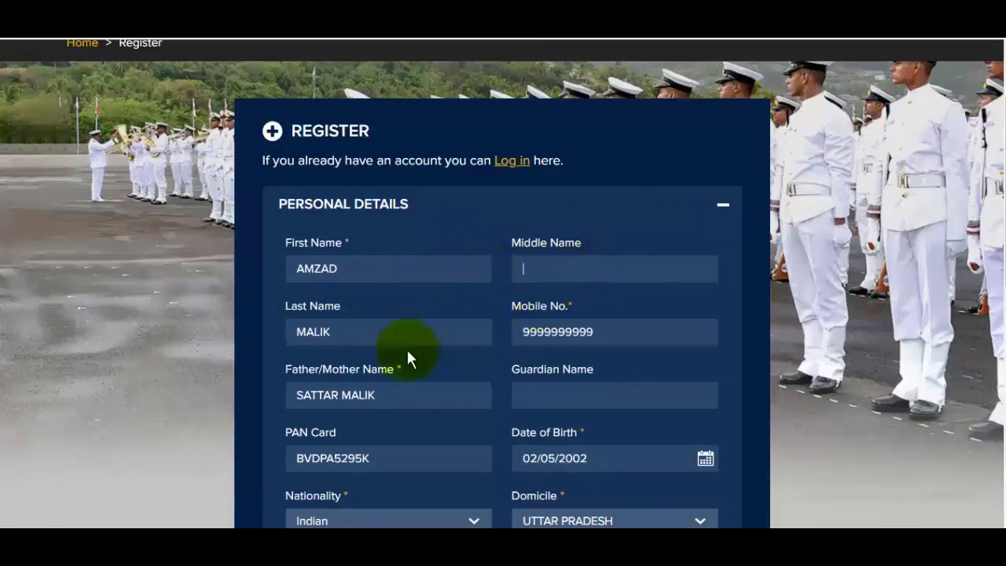
{"action": "left_click", "coordinate": [375, 336]}
{"action": "left_click", "coordinate": [635, 339]}
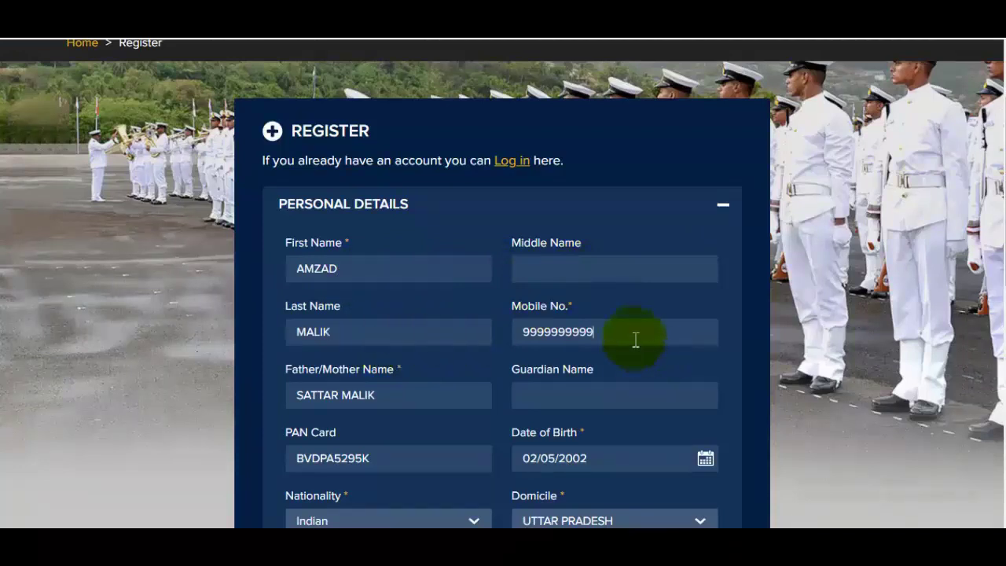
{"action": "scroll", "coordinate": [635, 339], "scroll_direction": "down", "scroll_amount": 1}
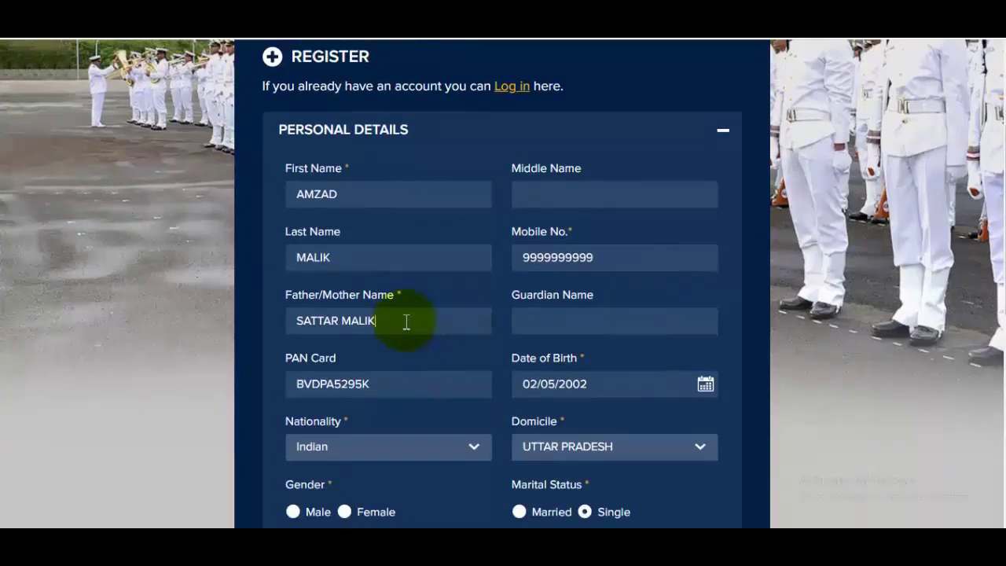
{"action": "left_click", "coordinate": [591, 316]}
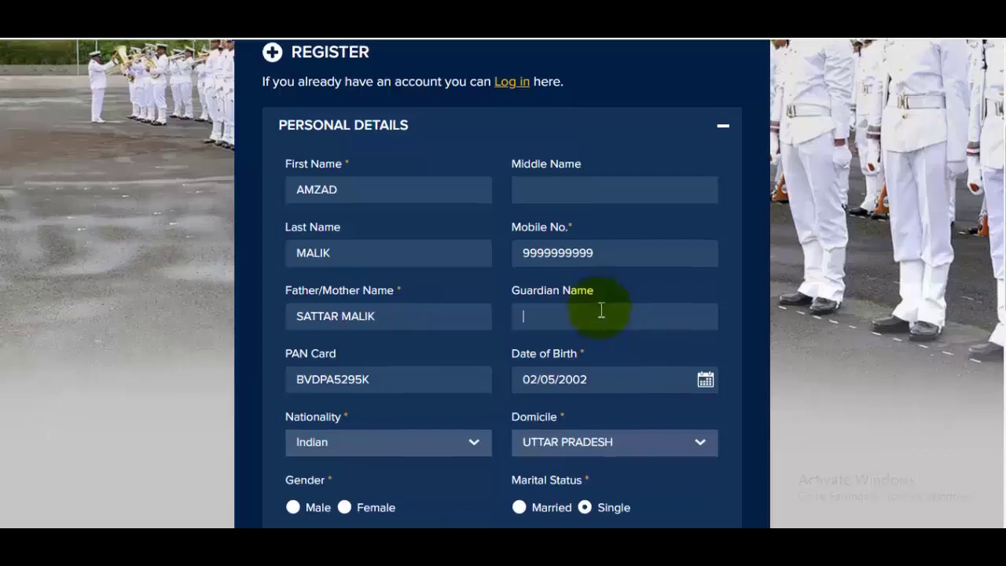
{"action": "scroll", "coordinate": [476, 281], "scroll_direction": "down", "scroll_amount": 2}
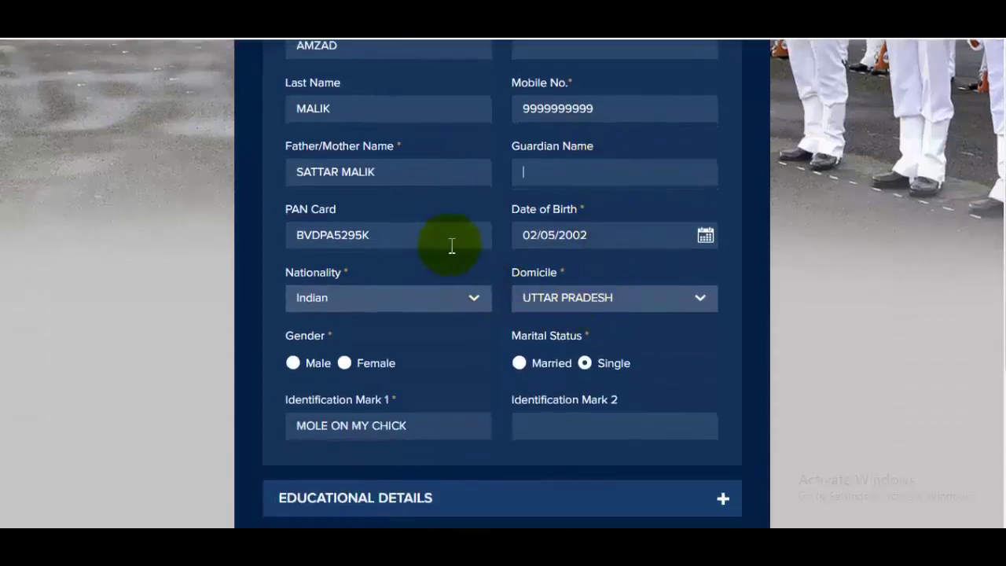
{"action": "left_click", "coordinate": [707, 237]}
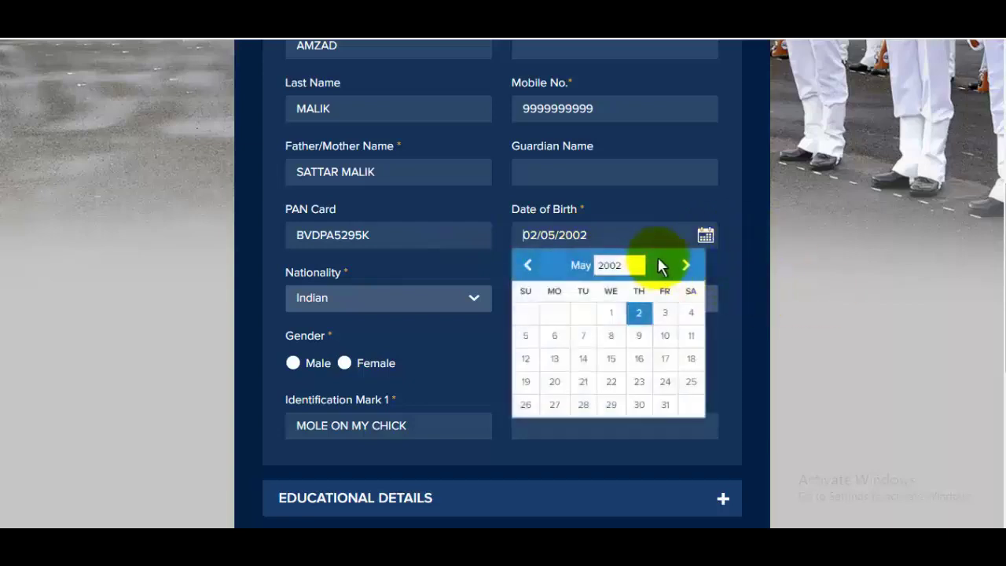
{"action": "left_click", "coordinate": [603, 140]}
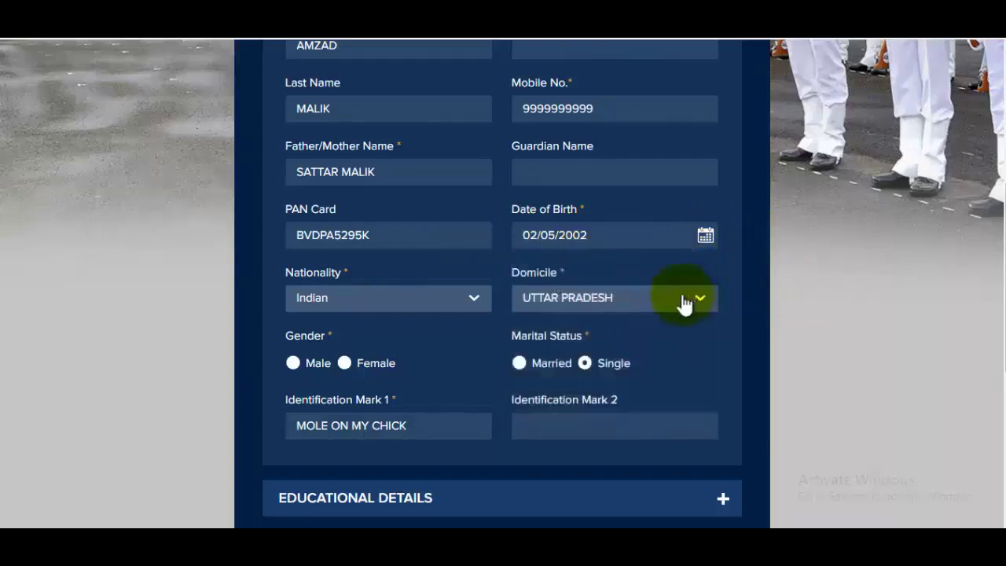
- Choose Indian as the nationality and check the domicile options, keeping UTTAR PRADESH
{"action": "left_click", "coordinate": [430, 303]}
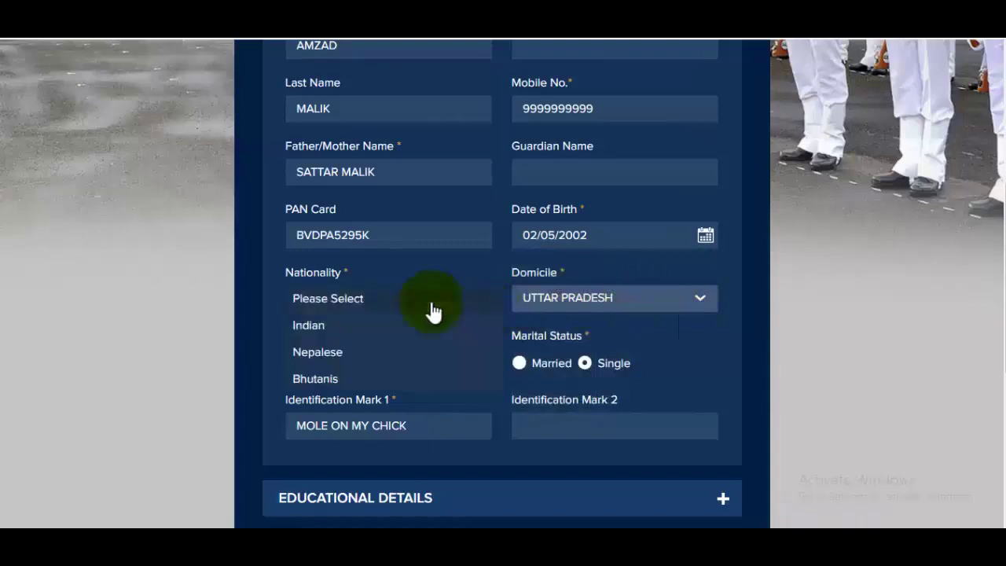
{"action": "left_click", "coordinate": [348, 327]}
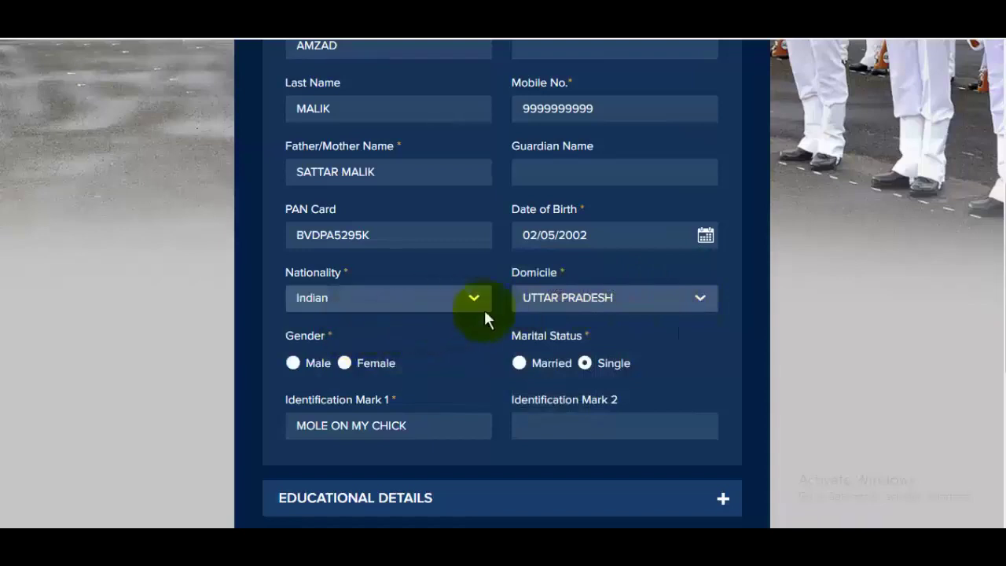
{"action": "left_click", "coordinate": [647, 313]}
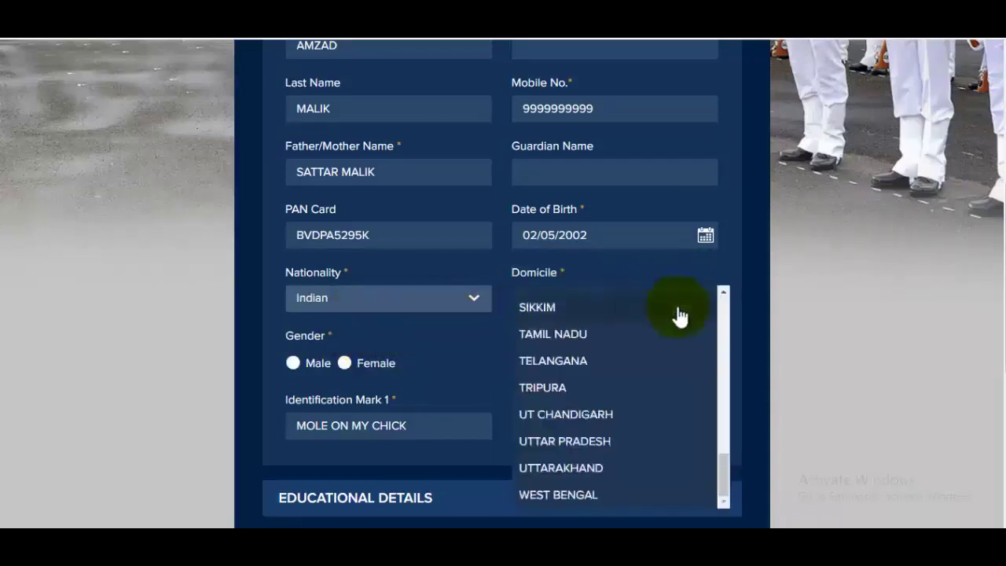
{"action": "left_click", "coordinate": [896, 346]}
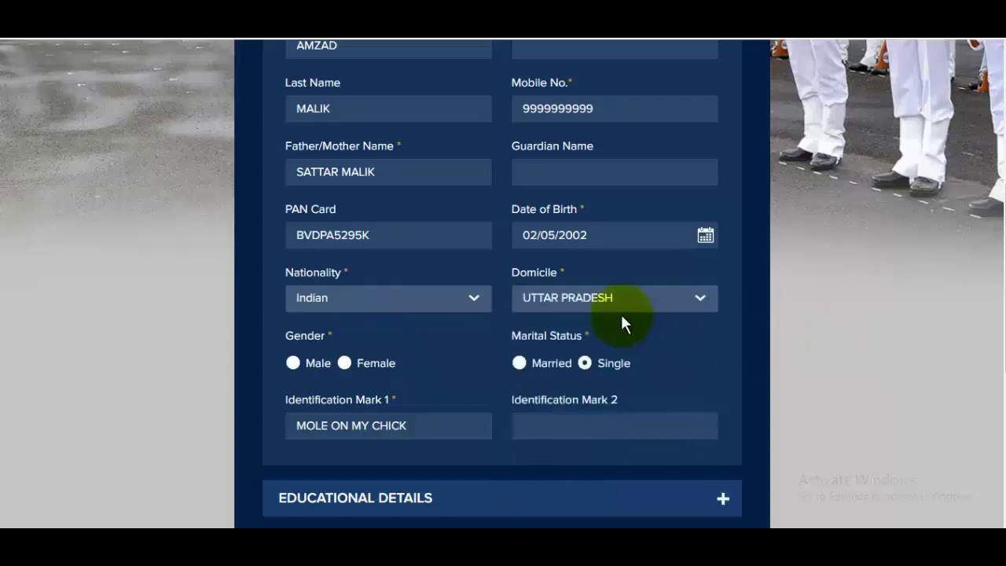
- Set the gender to Male and check the two identification mark fields
{"action": "scroll", "coordinate": [621, 322], "scroll_direction": "down", "scroll_amount": 1}
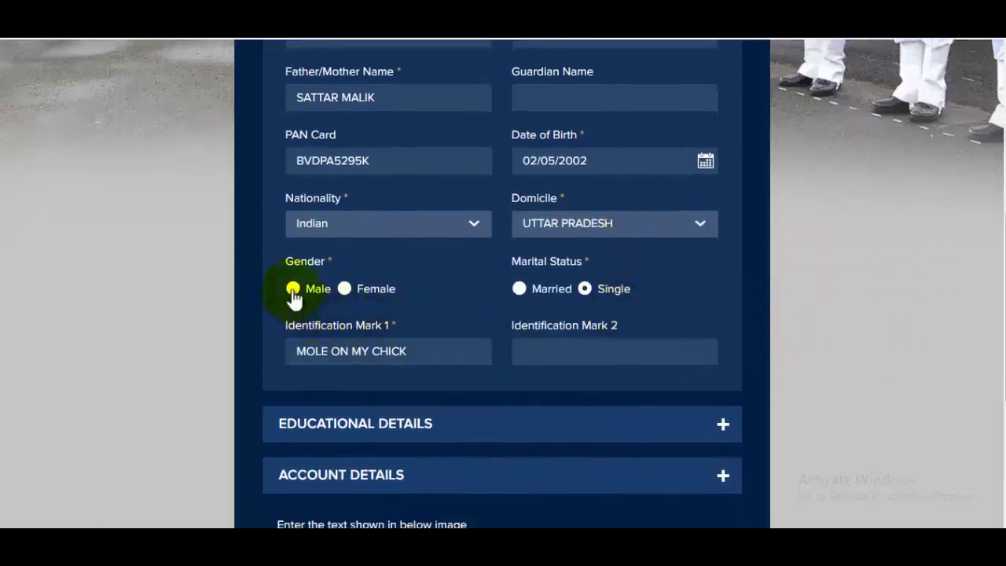
{"action": "left_click", "coordinate": [292, 289]}
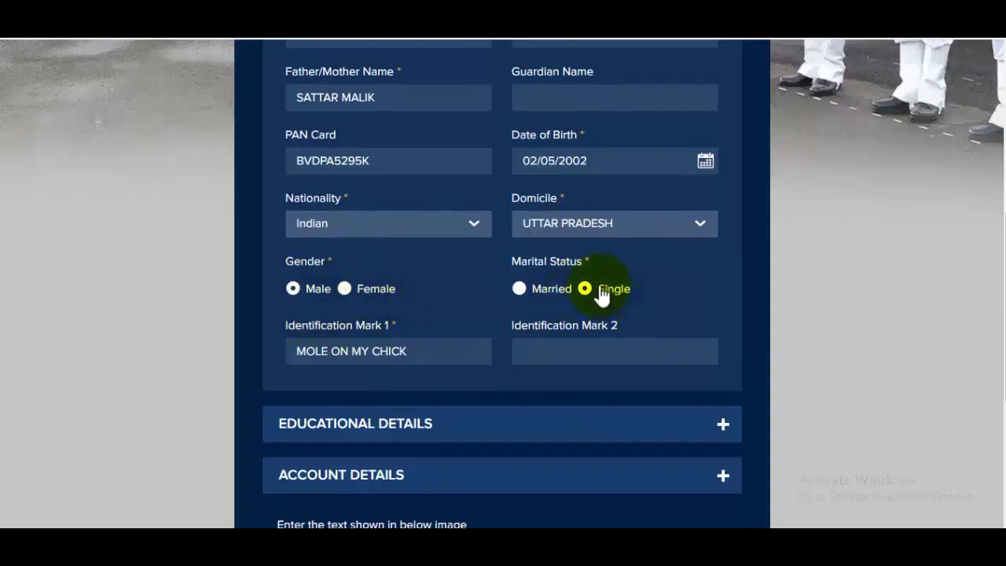
{"action": "left_click", "coordinate": [440, 351]}
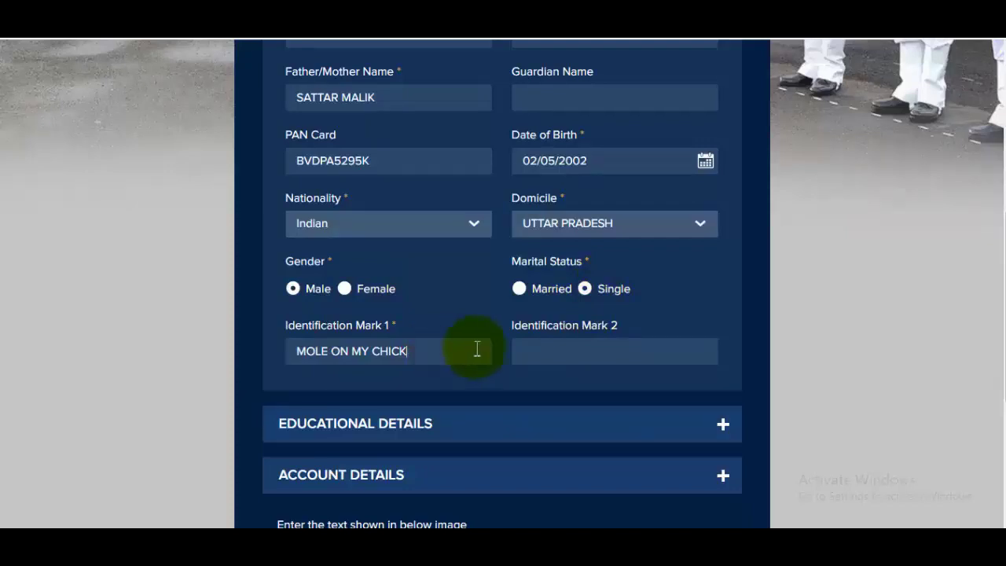
{"action": "left_click", "coordinate": [599, 344]}
- In the educational details, set the highest qualification to 12th Science and the stream to Physics, Chemistry and Mathematics (PCM)
{"action": "scroll", "coordinate": [599, 344], "scroll_direction": "down", "scroll_amount": 2}
{"action": "left_click", "coordinate": [499, 288]}
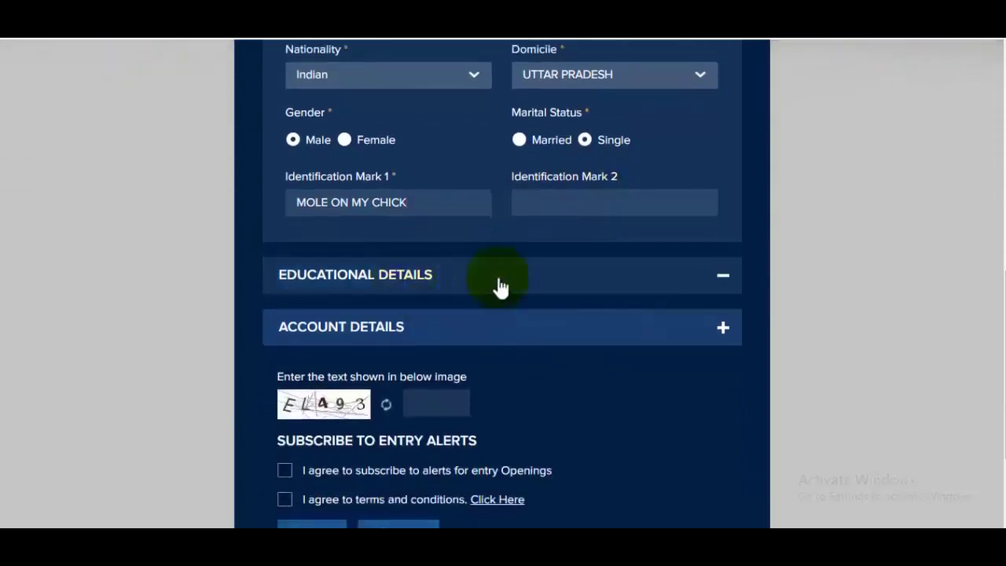
{"action": "scroll", "coordinate": [513, 291], "scroll_direction": "up", "scroll_amount": 1}
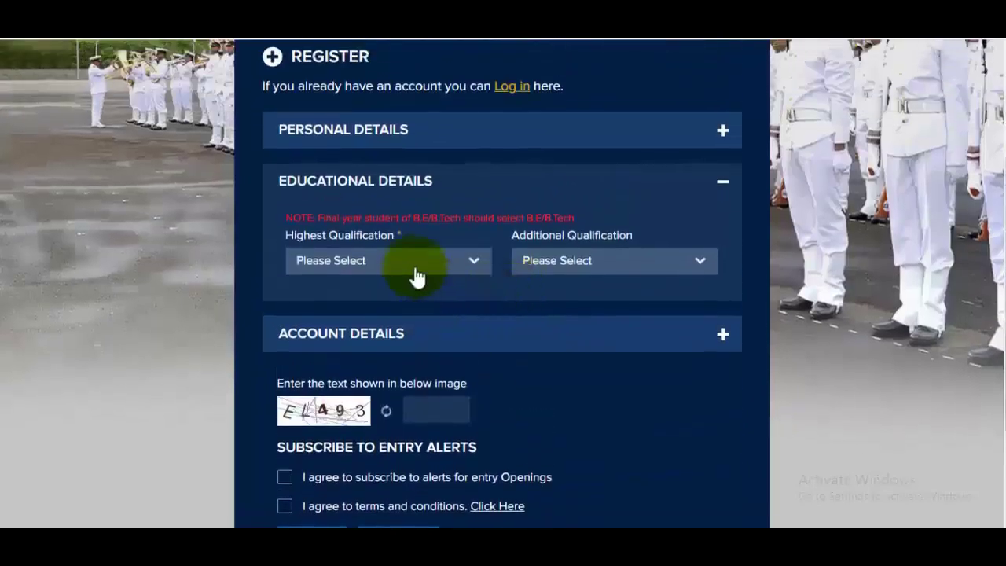
{"action": "left_click", "coordinate": [414, 277]}
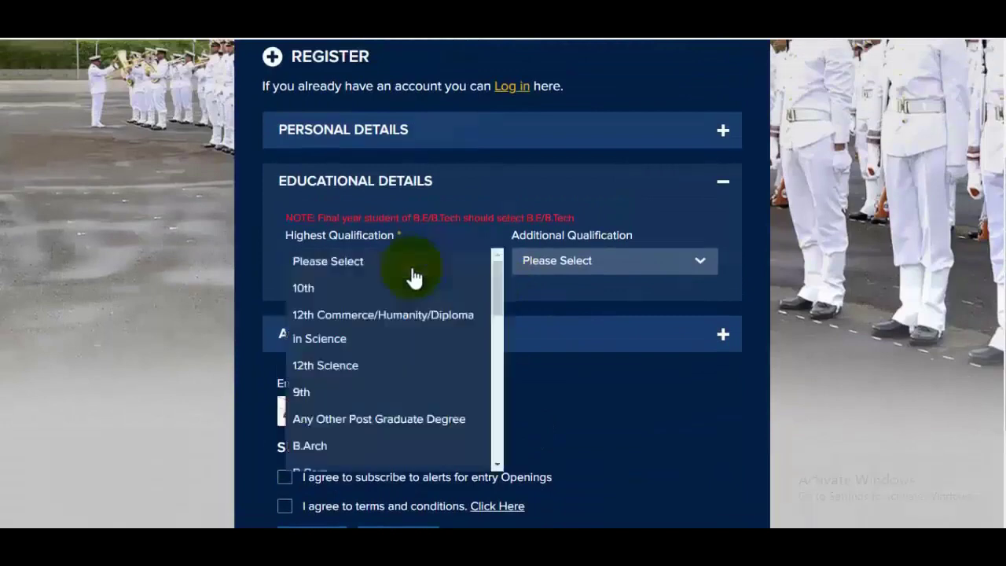
{"action": "left_click", "coordinate": [370, 364]}
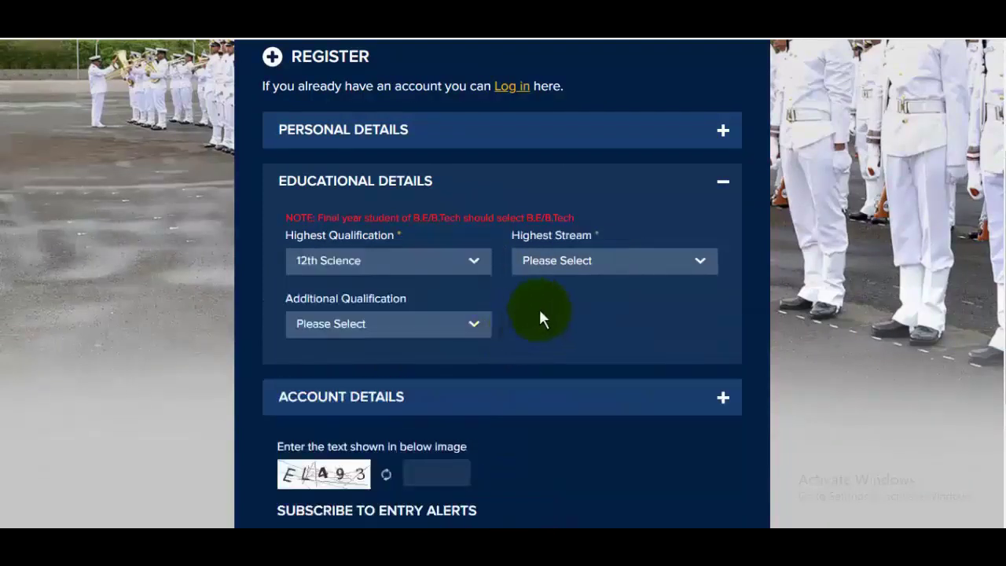
{"action": "left_click", "coordinate": [584, 269]}
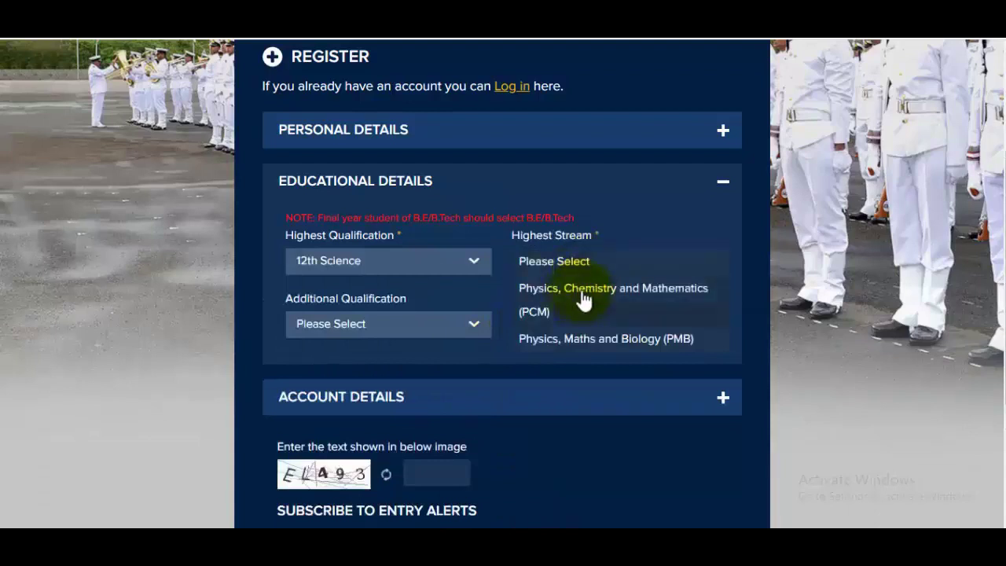
{"action": "left_click", "coordinate": [635, 293]}
- Look through the additional qualification options without choosing one
{"action": "left_click", "coordinate": [382, 332]}
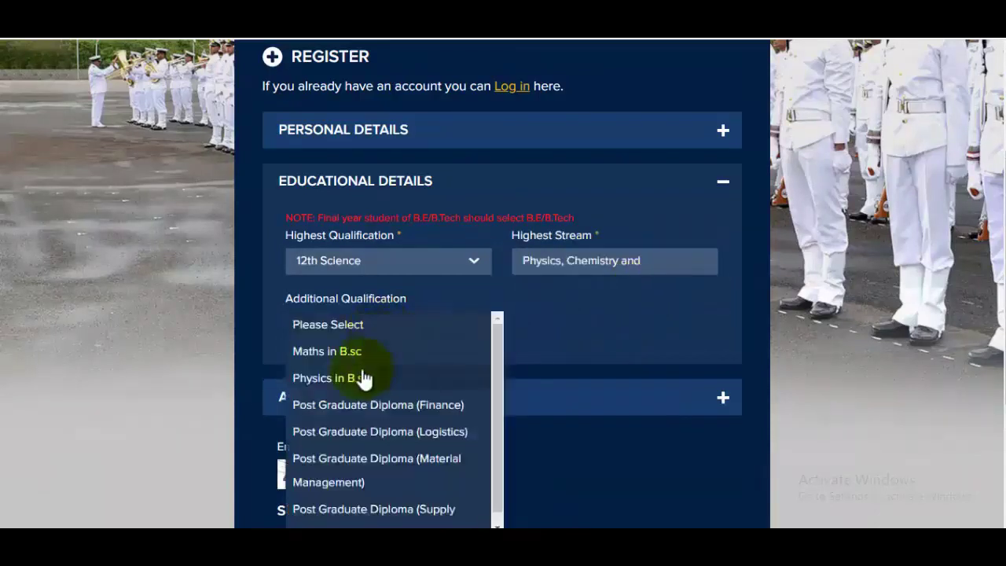
{"action": "scroll", "coordinate": [377, 389], "scroll_direction": "down", "scroll_amount": 1}
{"action": "left_click", "coordinate": [584, 306]}
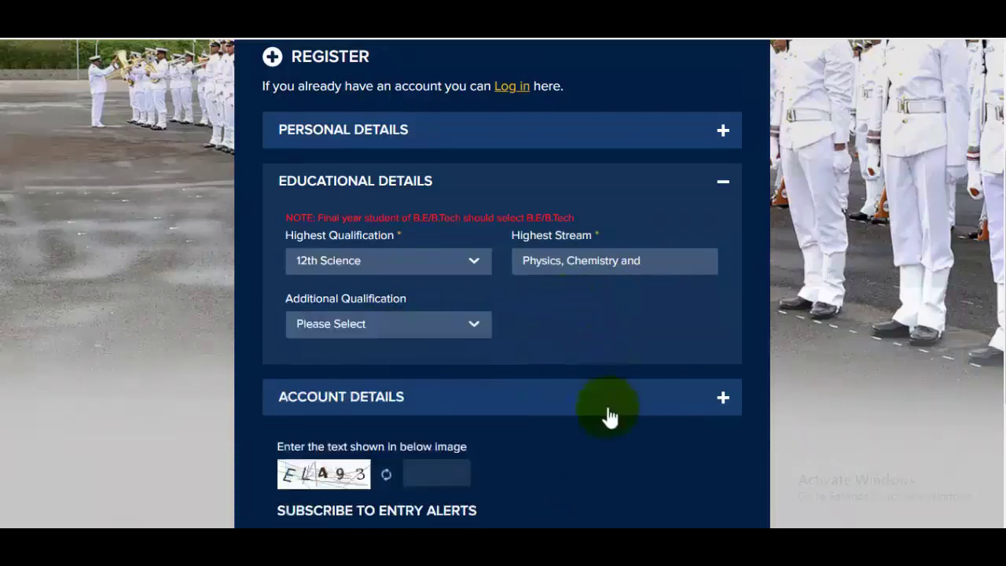
- Open the account details section and go through its email, password and confirm password fields without filling them in
{"action": "left_click", "coordinate": [377, 402]}
{"action": "left_click", "coordinate": [388, 330]}
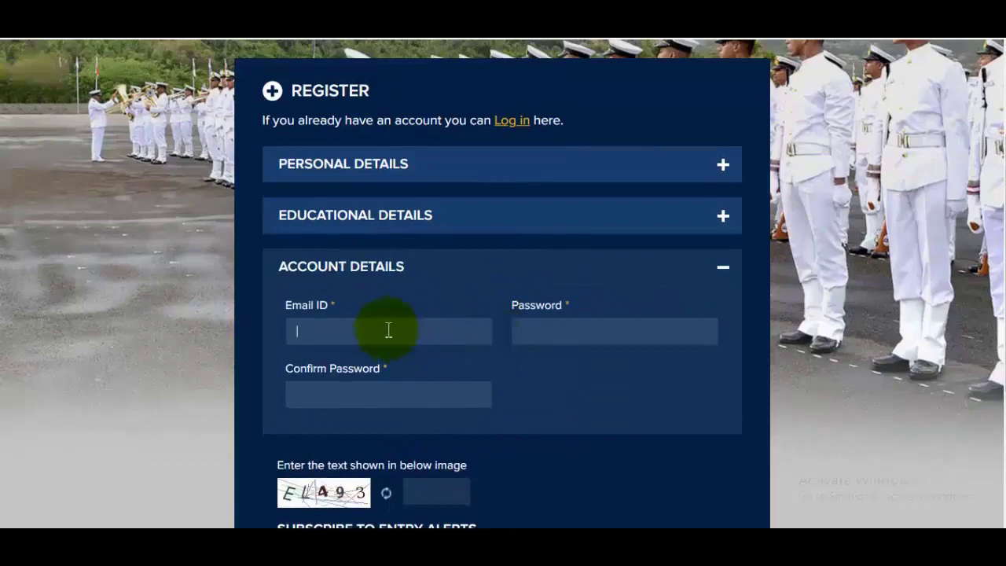
{"action": "left_click", "coordinate": [602, 330]}
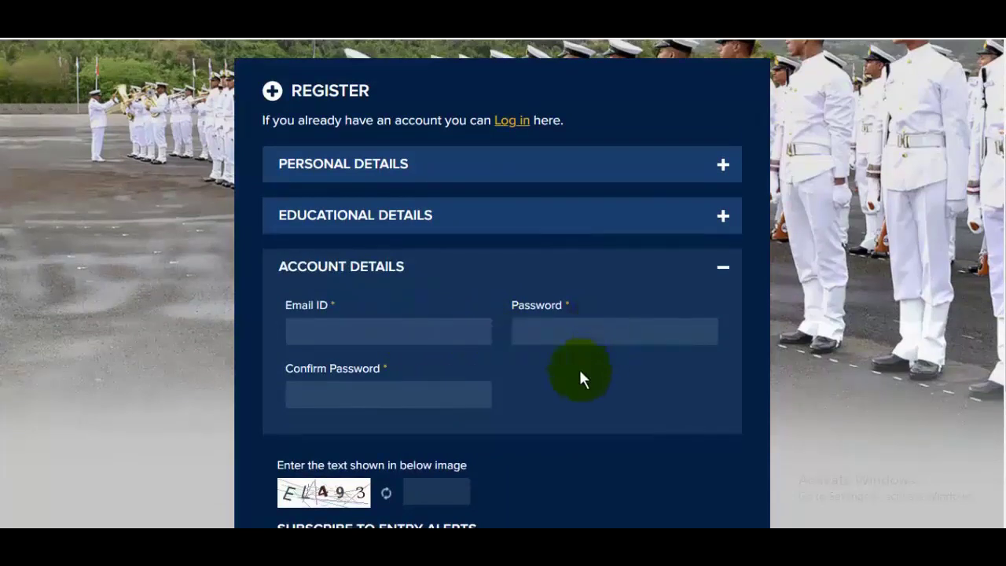
{"action": "left_click", "coordinate": [409, 403]}
- Agree to subscribe to entry opening alerts and accept the terms and conditions
{"action": "scroll", "coordinate": [511, 369], "scroll_direction": "down", "scroll_amount": 2}
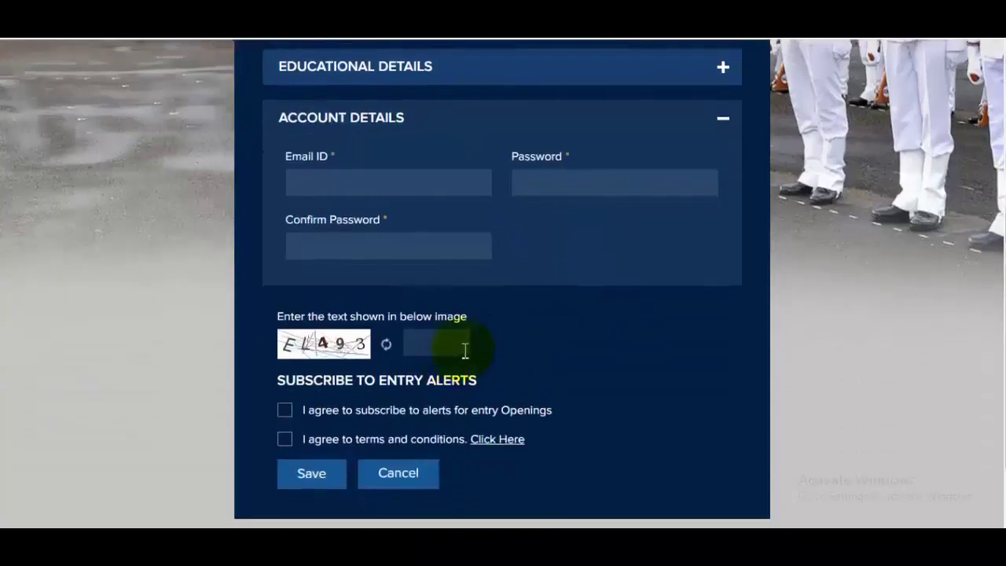
{"action": "left_click", "coordinate": [284, 410]}
{"action": "left_click", "coordinate": [287, 438]}
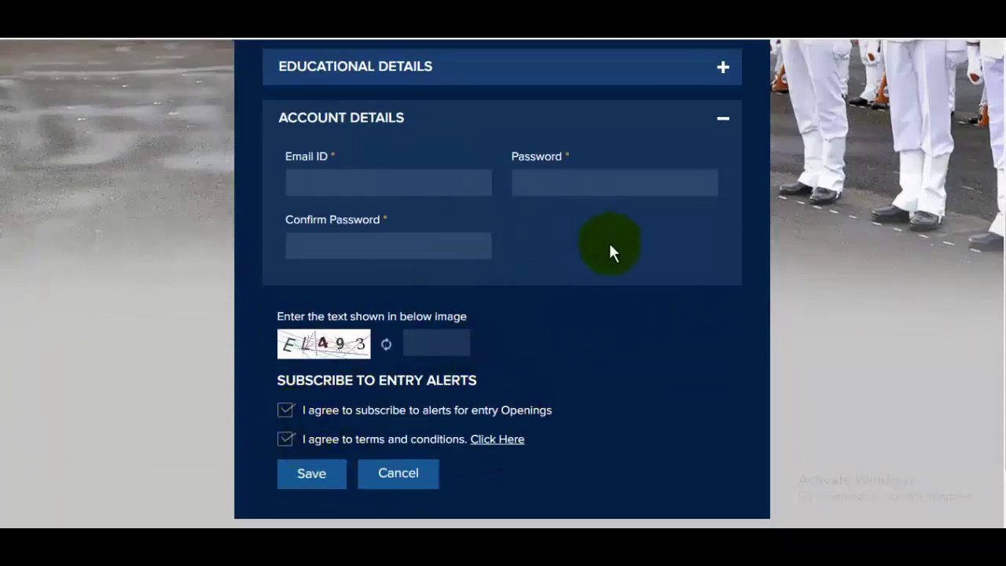
{"action": "scroll", "coordinate": [565, 330], "scroll_direction": "down", "scroll_amount": 2}
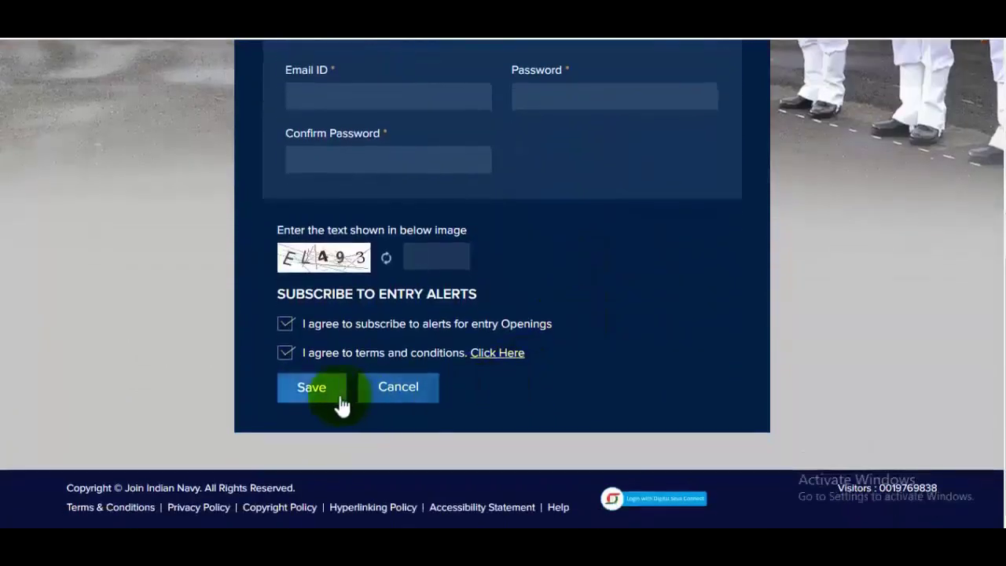
- Submit the registration form, switch to Gmail and confirm the account through the link in the Join Indian Navy welcome email
{"action": "left_click", "coordinate": [338, 403]}
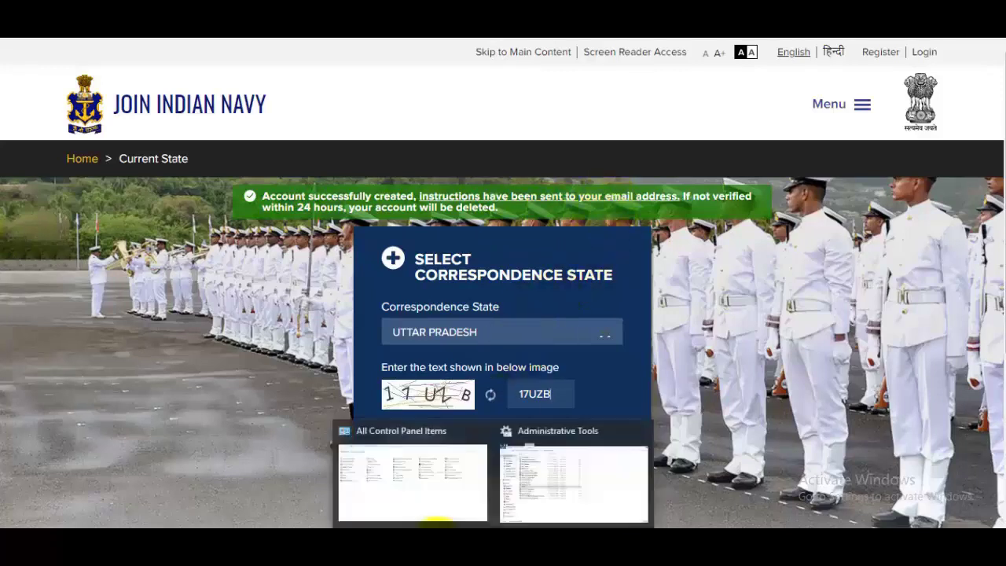
{"action": "left_click", "coordinate": [498, 495]}
{"action": "scroll", "coordinate": [696, 307], "scroll_direction": "up", "scroll_amount": 1}
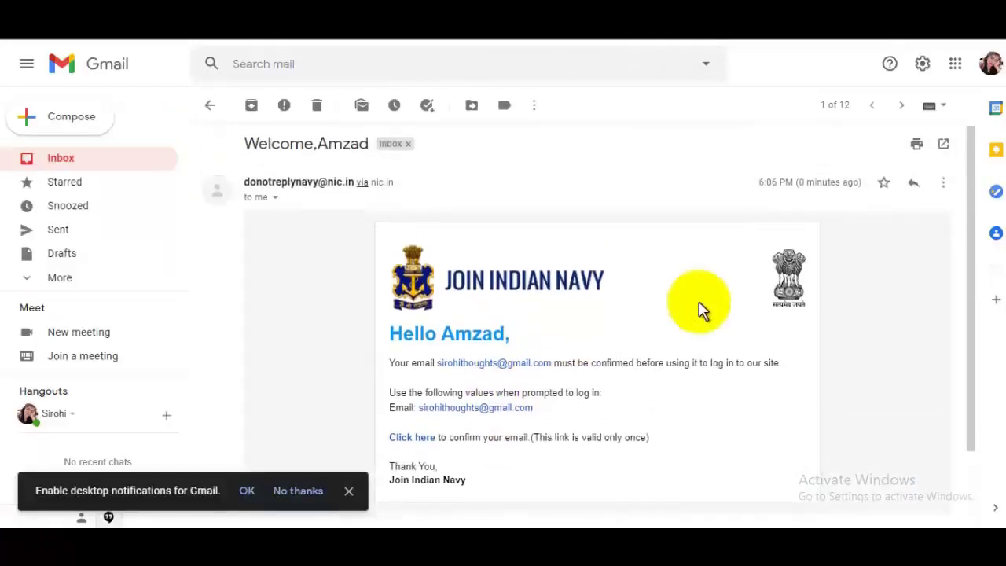
{"action": "scroll", "coordinate": [699, 310], "scroll_direction": "down", "scroll_amount": 1}
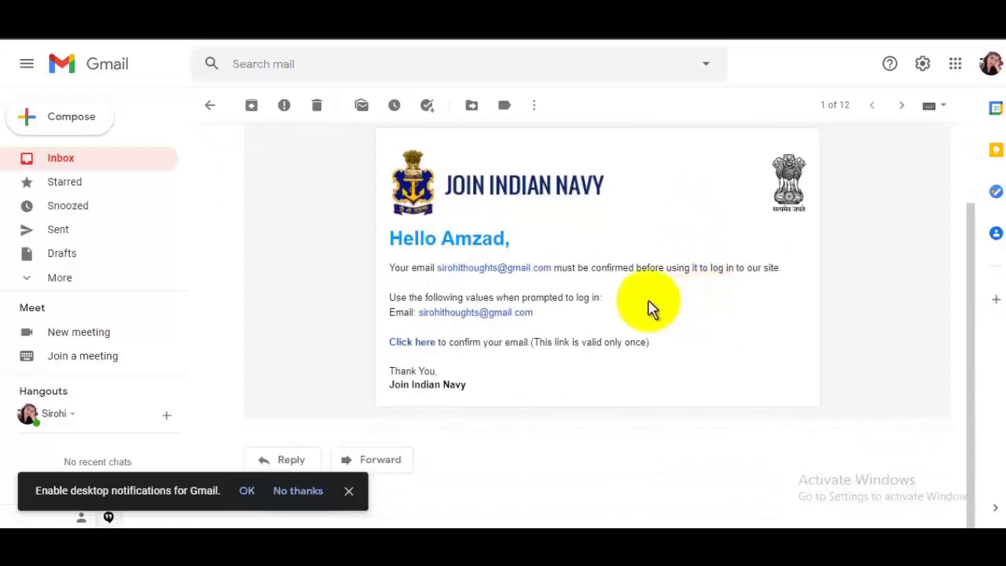
{"action": "left_click", "coordinate": [417, 347]}
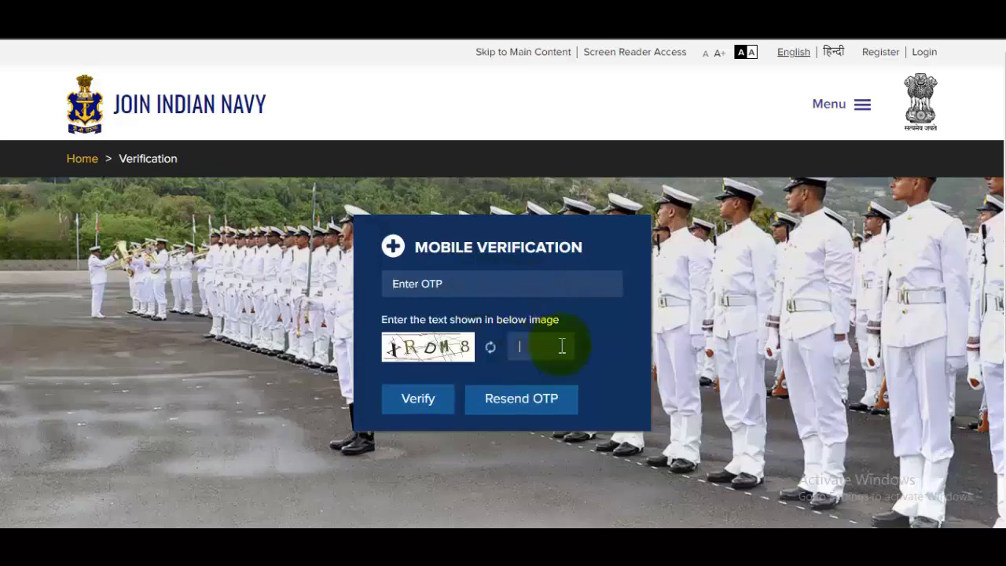
- Complete the mobile verification with the OTP and image text, and save UTTAR PRADESH as the correspondence state
{"action": "left_click", "coordinate": [516, 346]}
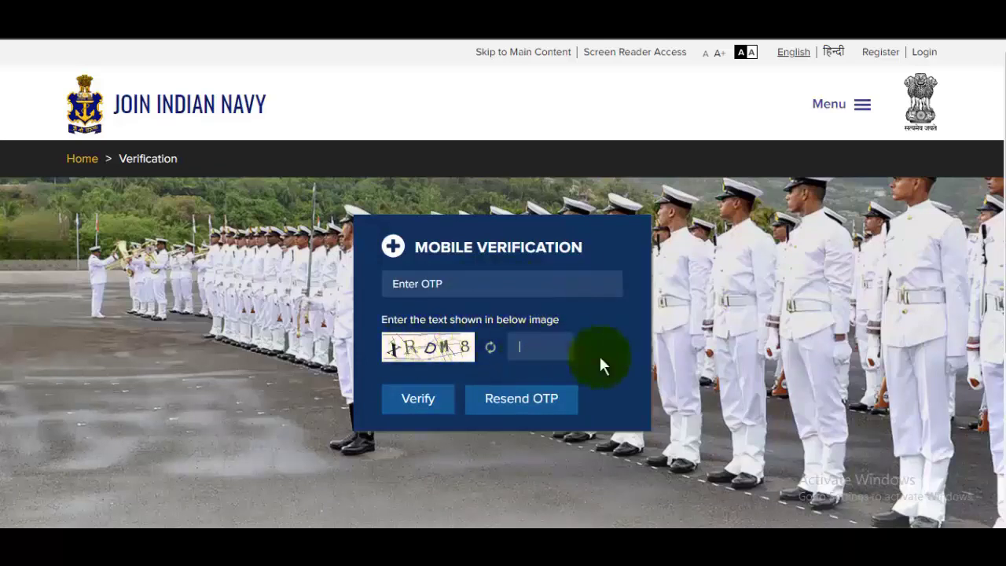
{"action": "left_click", "coordinate": [418, 399]}
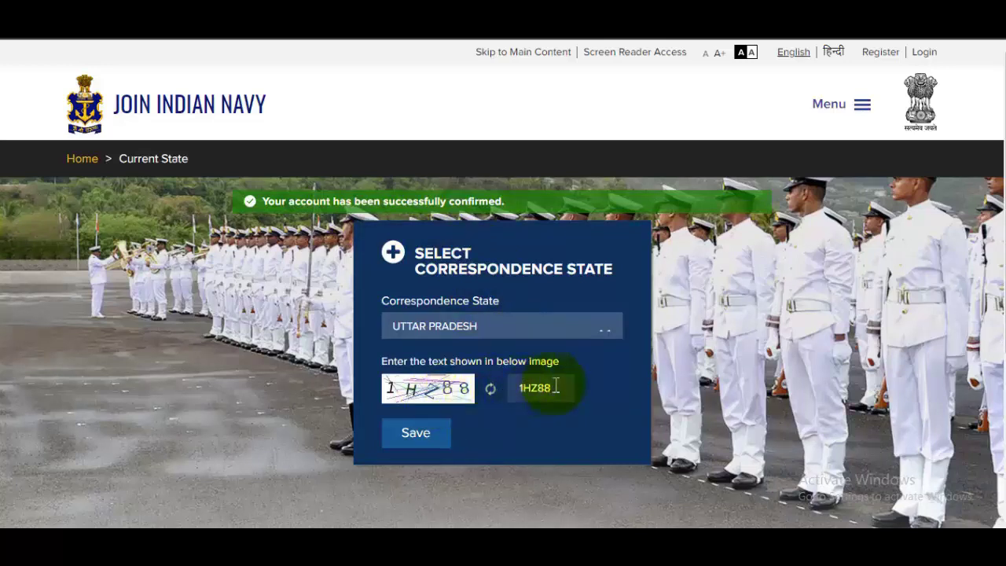
{"action": "left_click", "coordinate": [423, 444]}
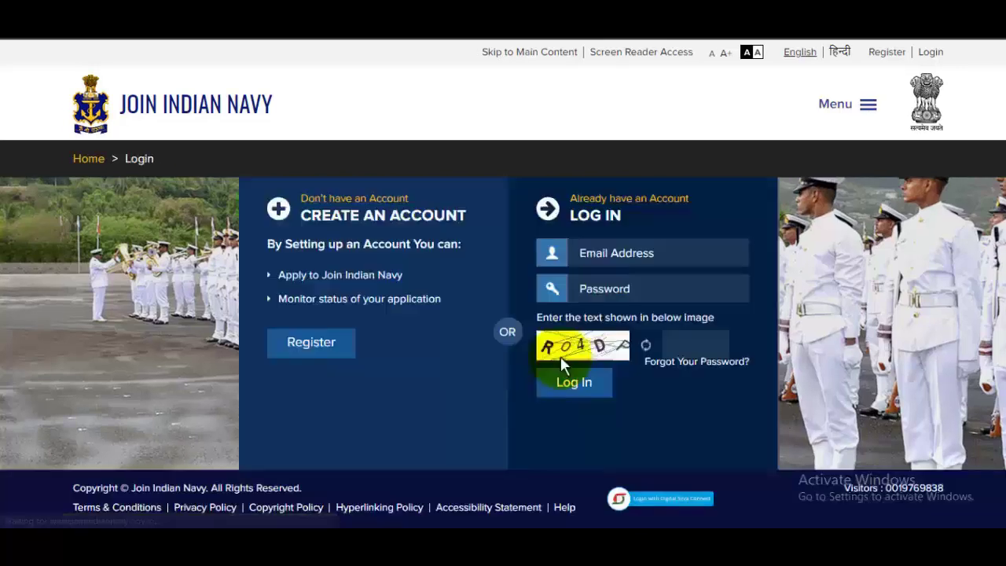
- Log in to the new account with the registered email address, account password and image text
{"action": "left_click", "coordinate": [651, 252]}
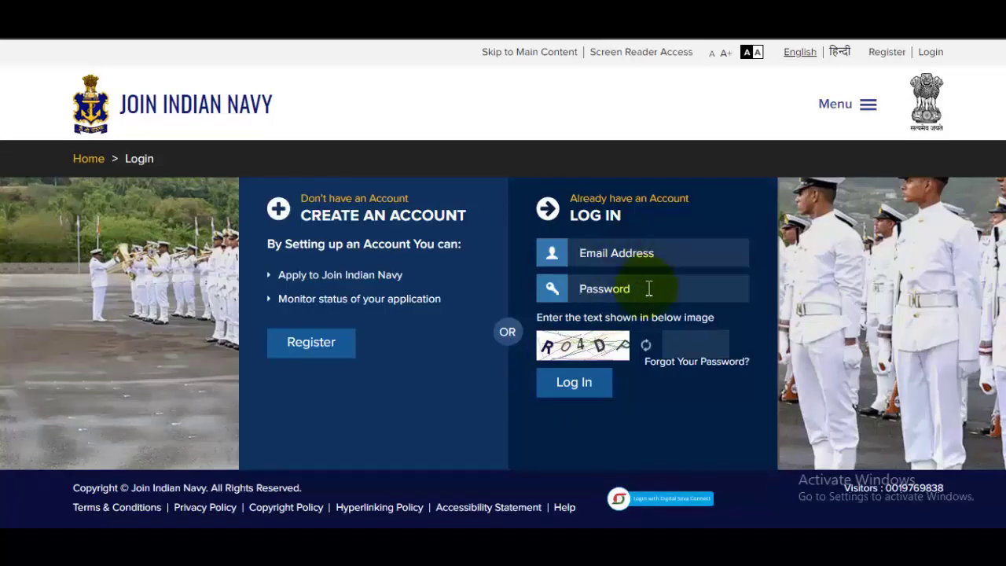
{"action": "left_click", "coordinate": [650, 288]}
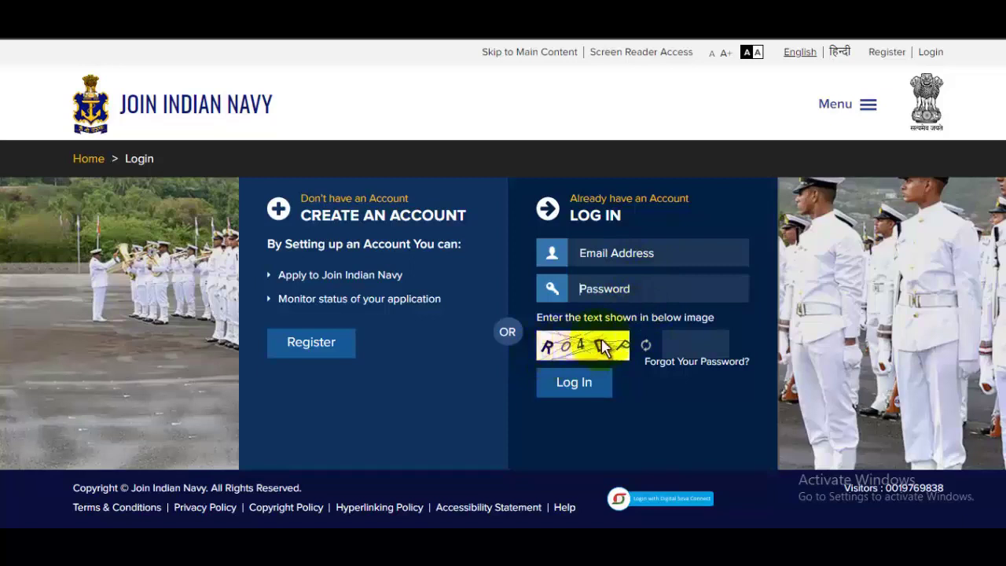
{"action": "left_click", "coordinate": [685, 344]}
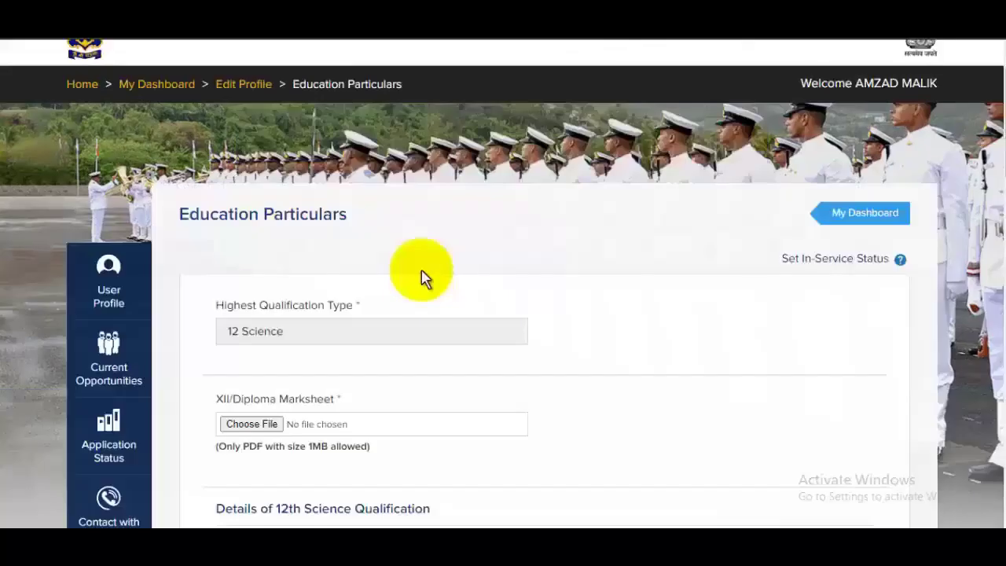
- Attach 33.pdf from the Downloads folder as the XII/Diploma marksheet in the education particulars
{"action": "scroll", "coordinate": [422, 277], "scroll_direction": "down", "scroll_amount": 2}
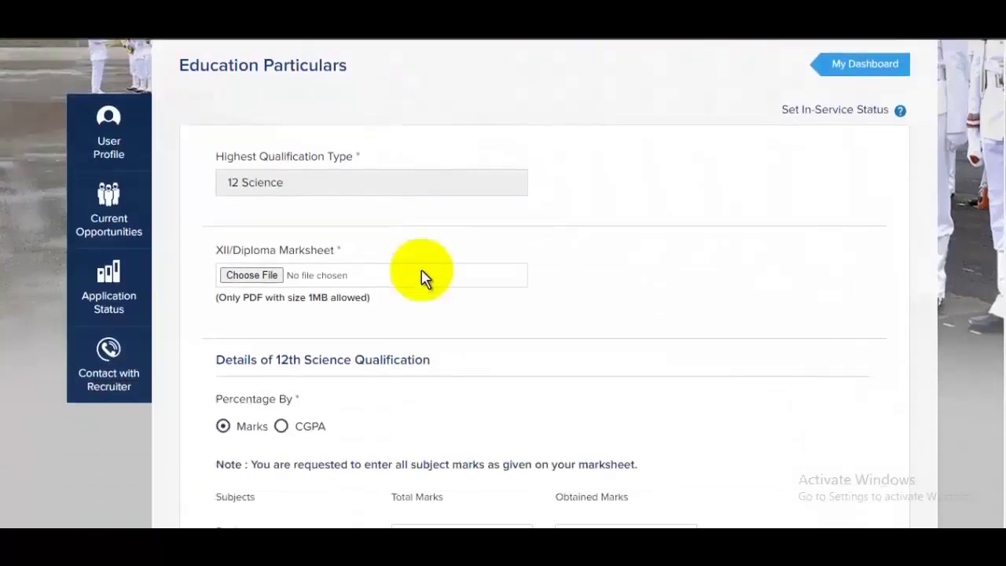
{"action": "scroll", "coordinate": [422, 276], "scroll_direction": "down", "scroll_amount": 1}
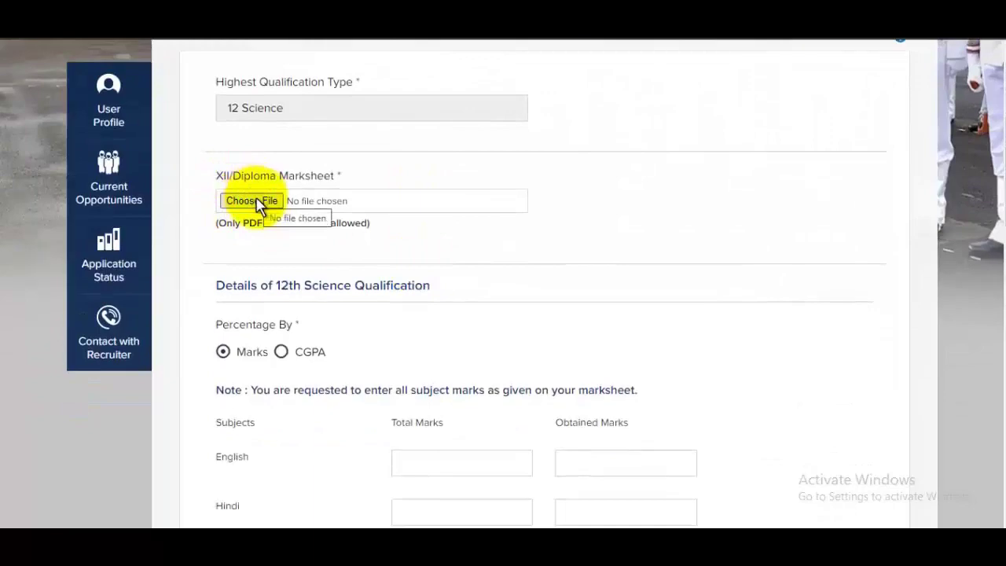
{"action": "left_click", "coordinate": [257, 203]}
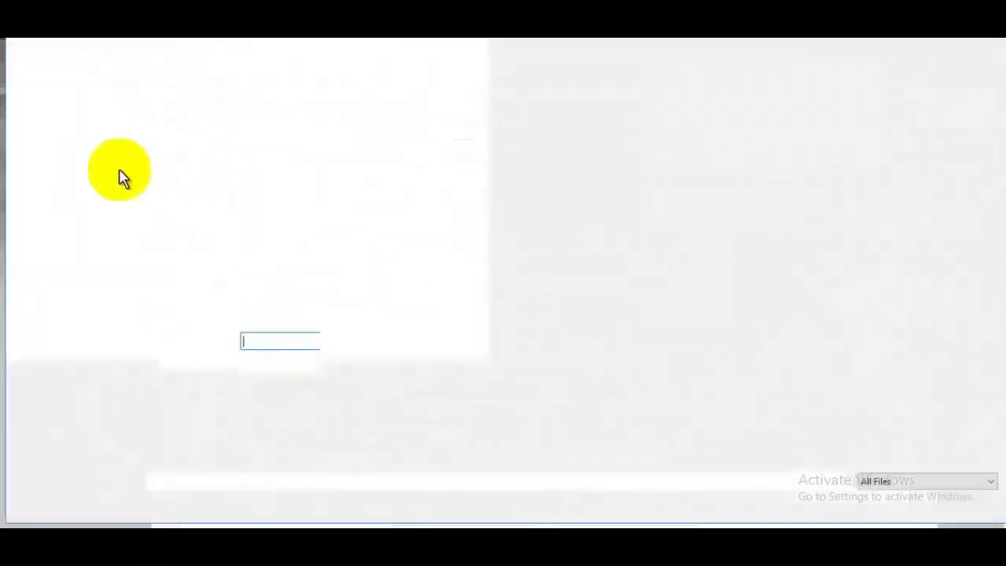
{"action": "left_click", "coordinate": [69, 115]}
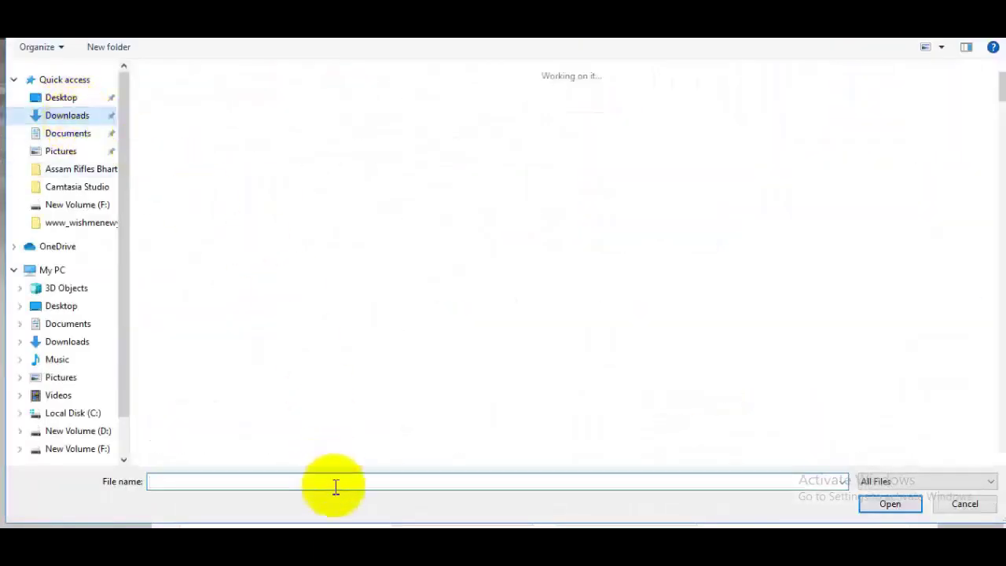
{"action": "type", "text": "33"}
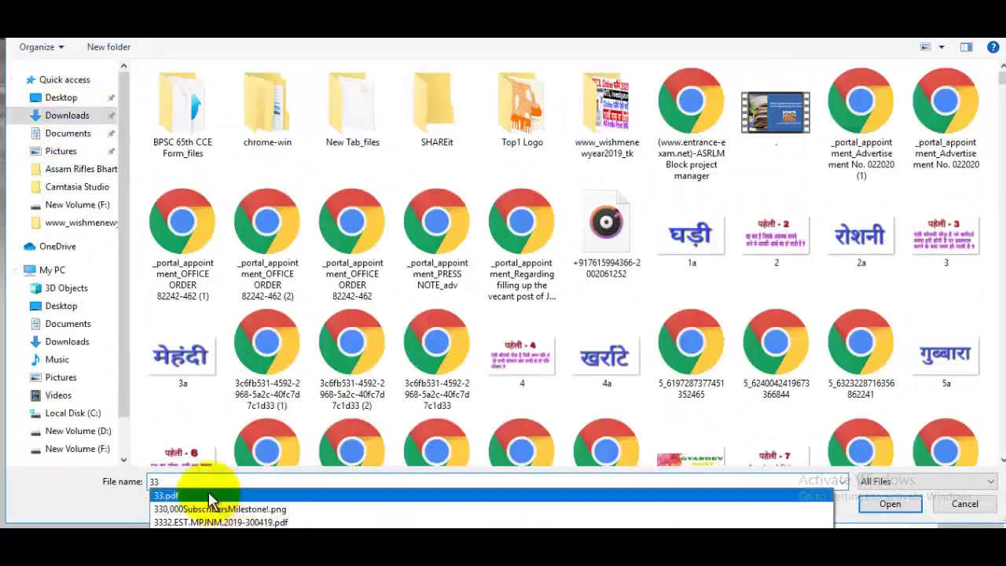
{"action": "left_click", "coordinate": [338, 493]}
{"action": "left_click", "coordinate": [888, 503]}
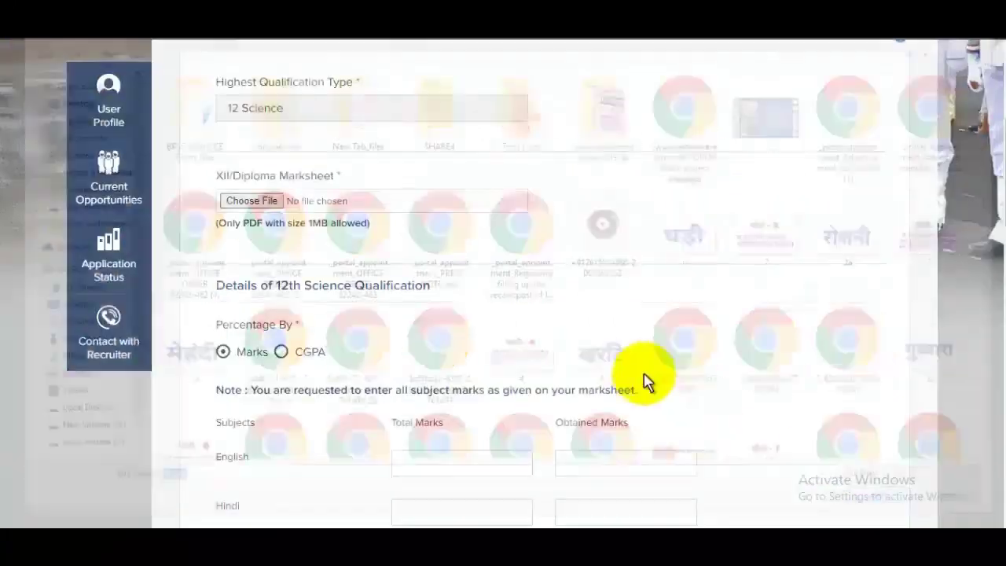
- For the 12th Science qualification, enter English marks as 96 obtained out of 100 and Hindi marks as 91 out of 100
{"action": "scroll", "coordinate": [507, 291], "scroll_direction": "down", "scroll_amount": 1}
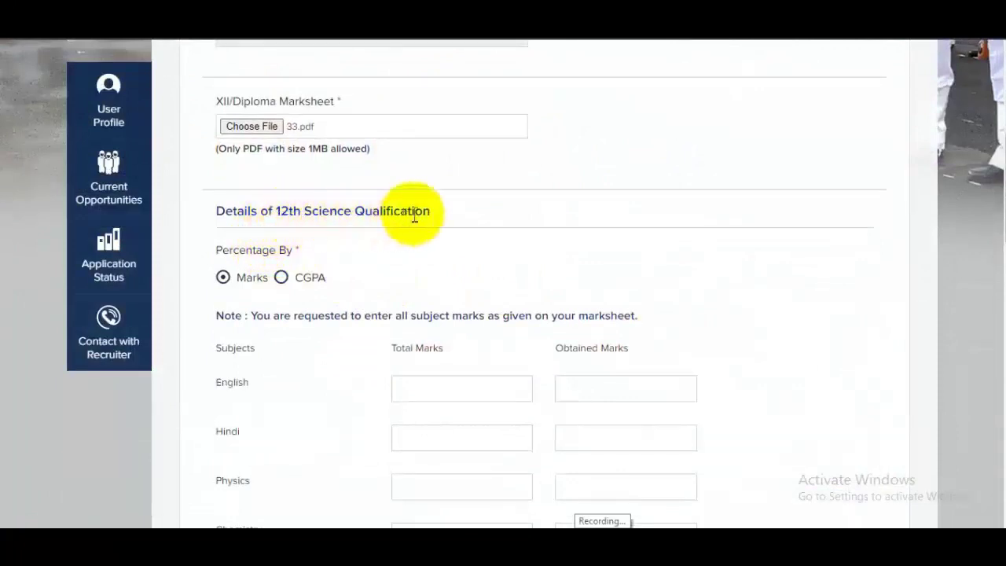
{"action": "scroll", "coordinate": [440, 220], "scroll_direction": "down", "scroll_amount": 2}
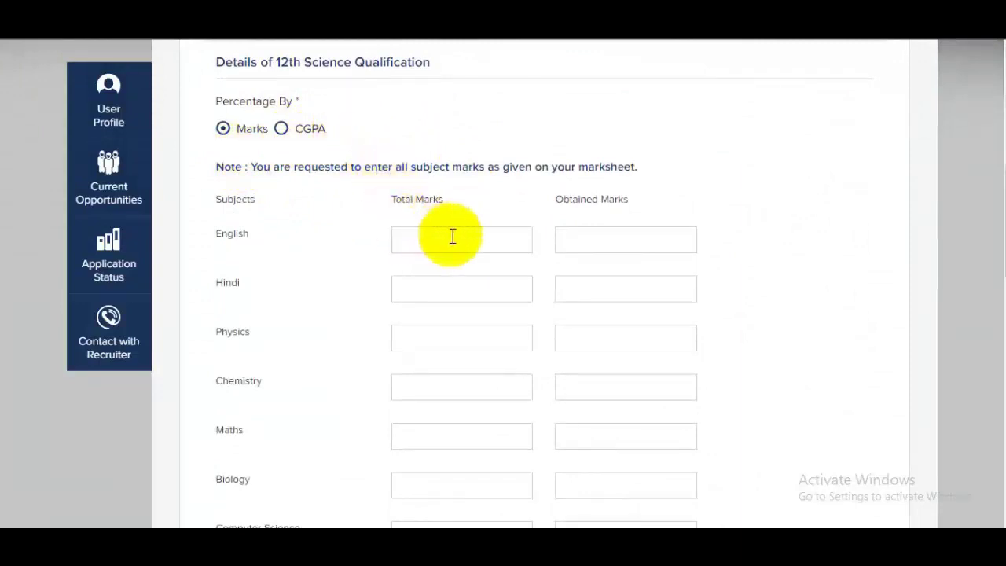
{"action": "type", "text": "00"}
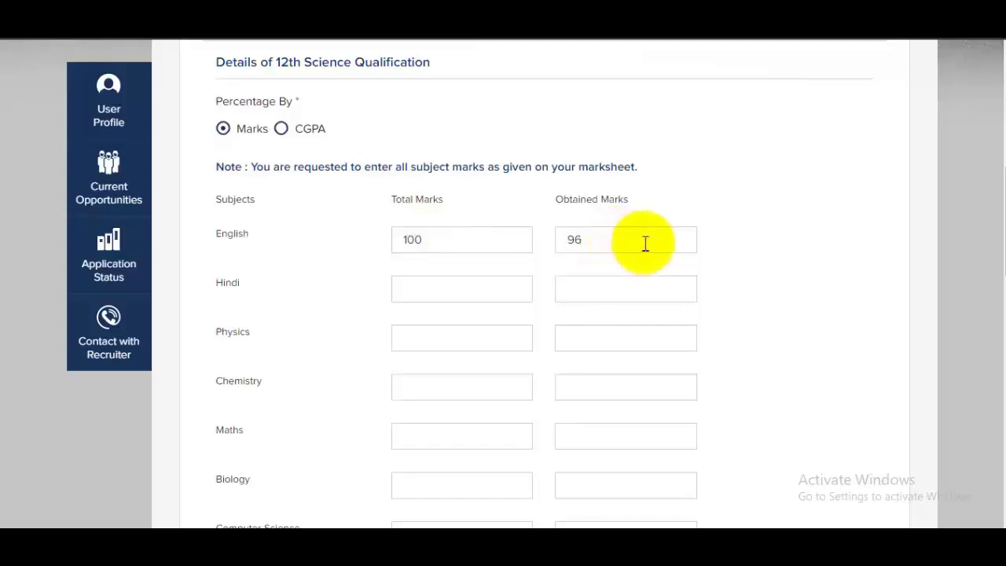
{"action": "left_click", "coordinate": [454, 288]}
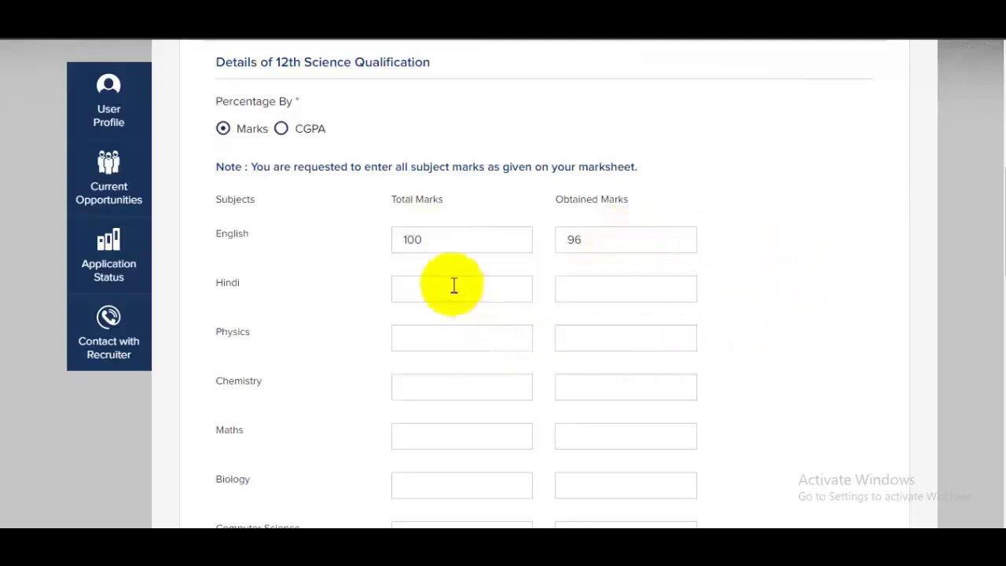
{"action": "type", "text": "100"}
{"action": "left_click", "coordinate": [584, 288]}
{"action": "type", "text": "9"}
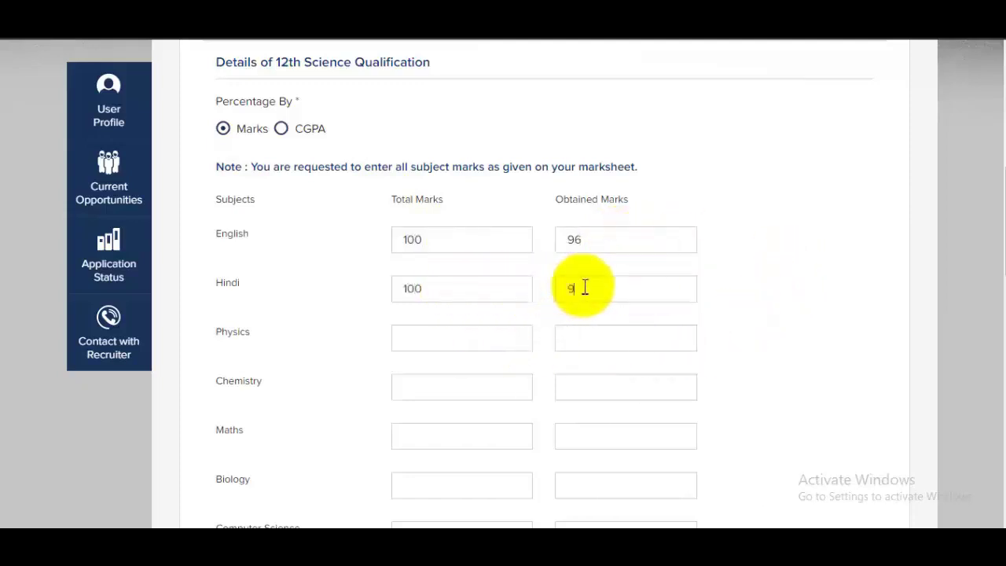
{"action": "type", "text": "1"}
- Enter 100 as the total marks for Physics and 92 as the obtained marks for Chemistry
{"action": "left_click", "coordinate": [466, 334]}
{"action": "type", "text": "10"}
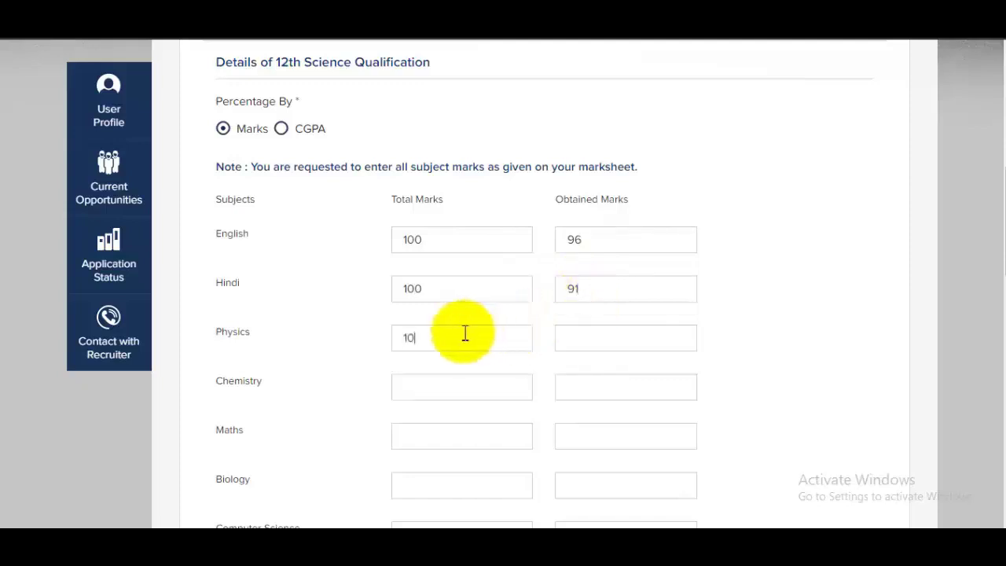
{"action": "type", "text": "0"}
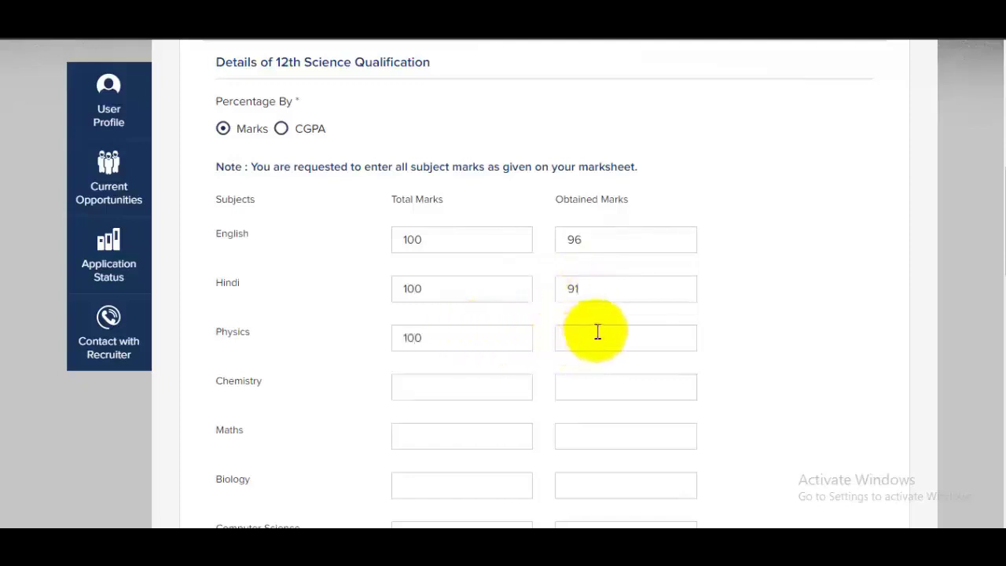
{"action": "left_click", "coordinate": [445, 389]}
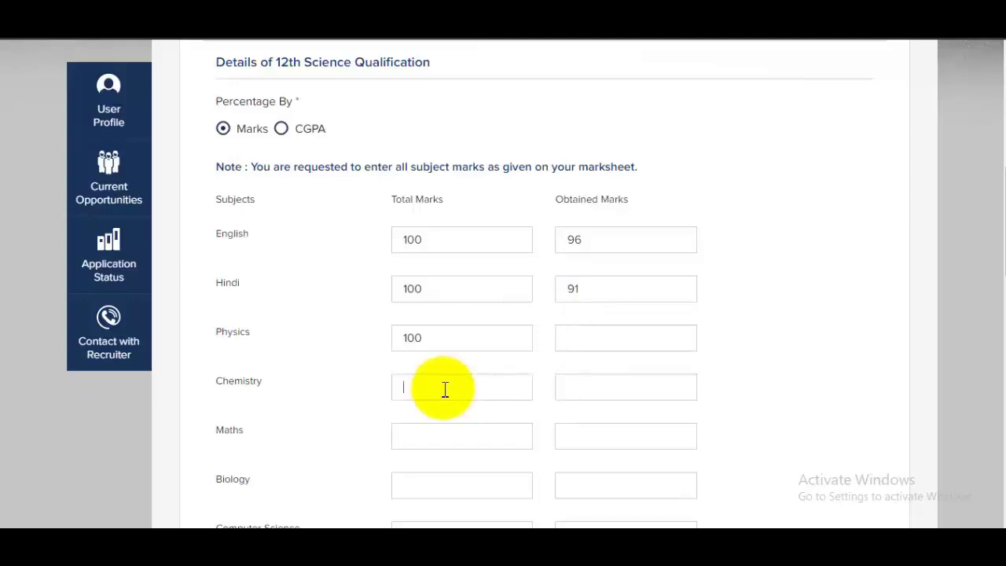
{"action": "left_click", "coordinate": [582, 384]}
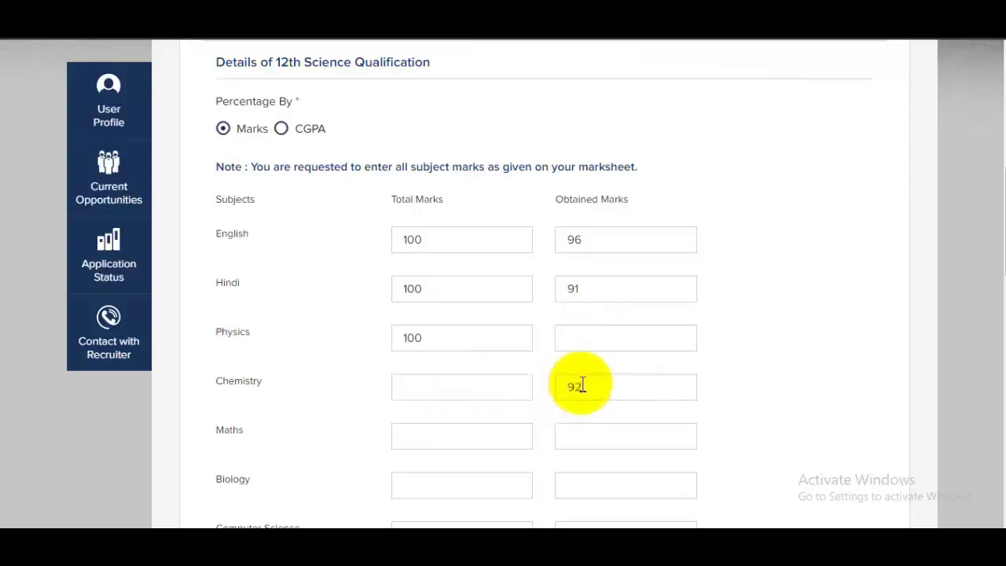
- Look through the optional subjects to consider in the 12th percentage without choosing one
{"action": "scroll", "coordinate": [550, 381], "scroll_direction": "down", "scroll_amount": 1}
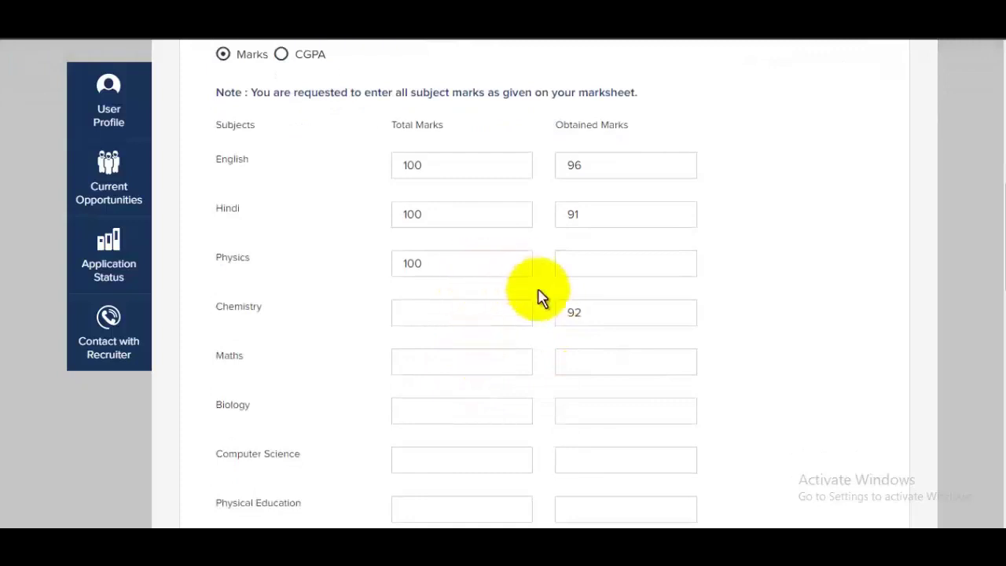
{"action": "scroll", "coordinate": [576, 291], "scroll_direction": "down", "scroll_amount": 5}
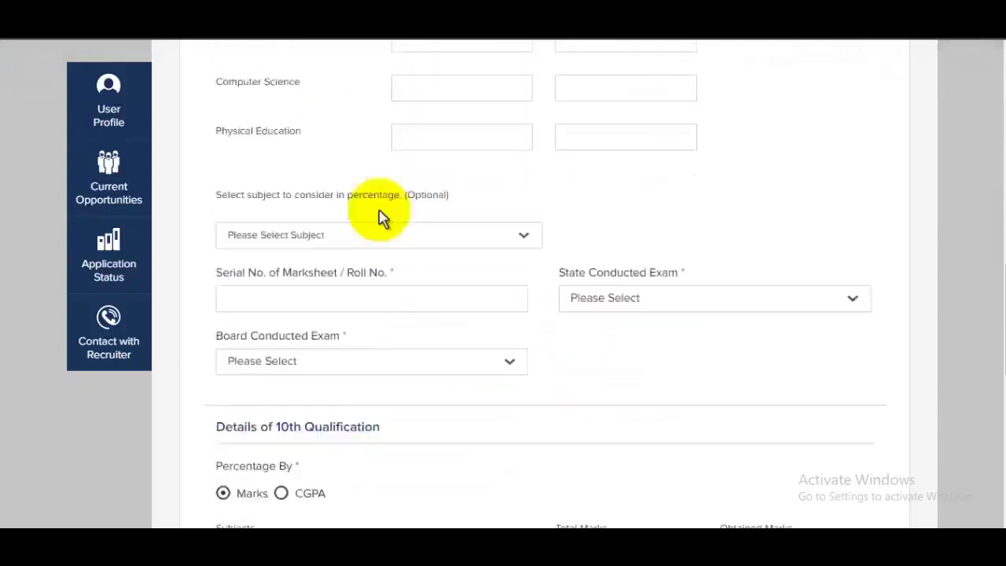
{"action": "left_click", "coordinate": [344, 241]}
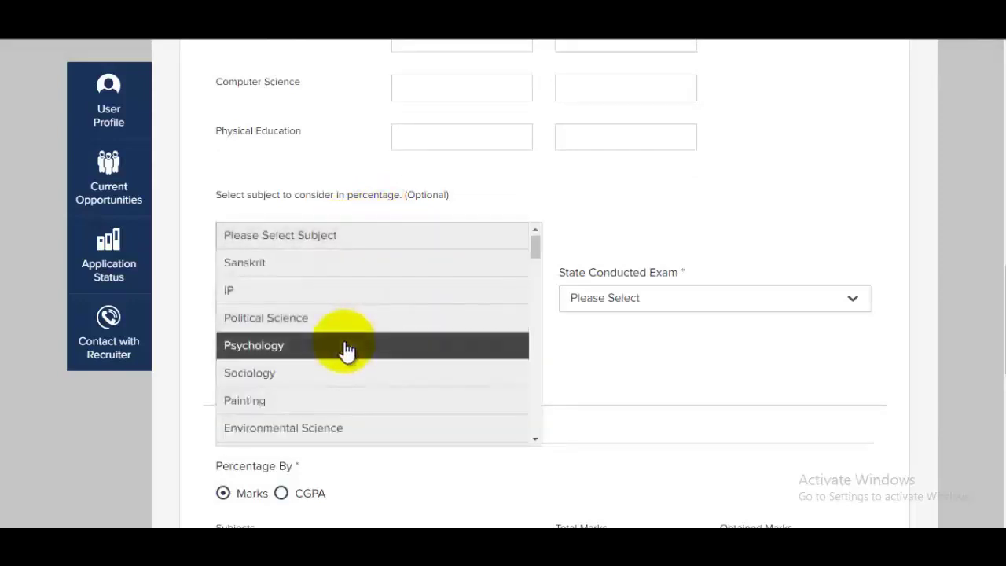
{"action": "scroll", "coordinate": [347, 346], "scroll_direction": "down", "scroll_amount": 5}
{"action": "scroll", "coordinate": [346, 346], "scroll_direction": "up", "scroll_amount": 5}
{"action": "left_click", "coordinate": [620, 213]}
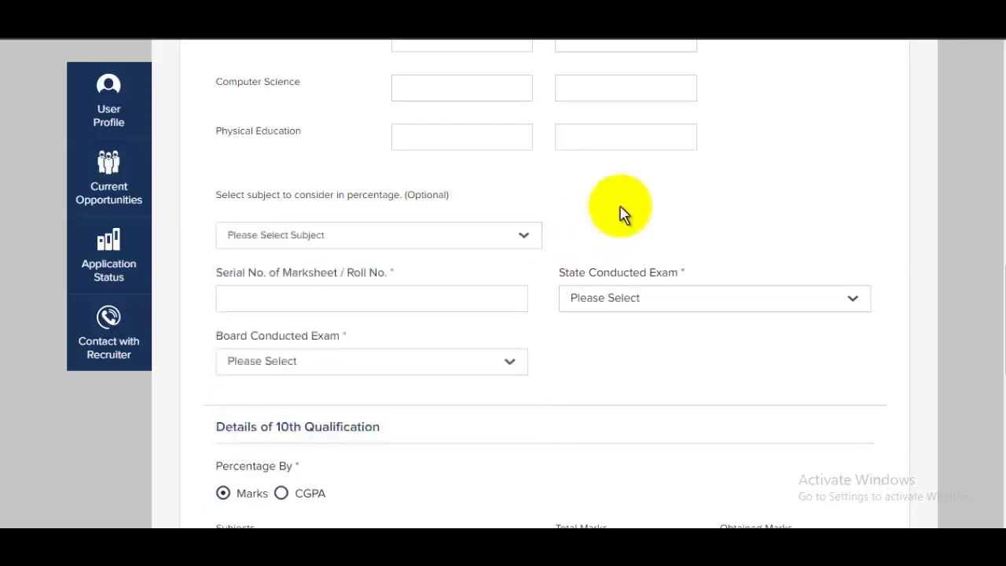
- Enter the 12th marksheet serial or roll number and set the state that conducted the exam to UTTAR PRADESH
{"action": "scroll", "coordinate": [334, 241], "scroll_direction": "down", "scroll_amount": 2}
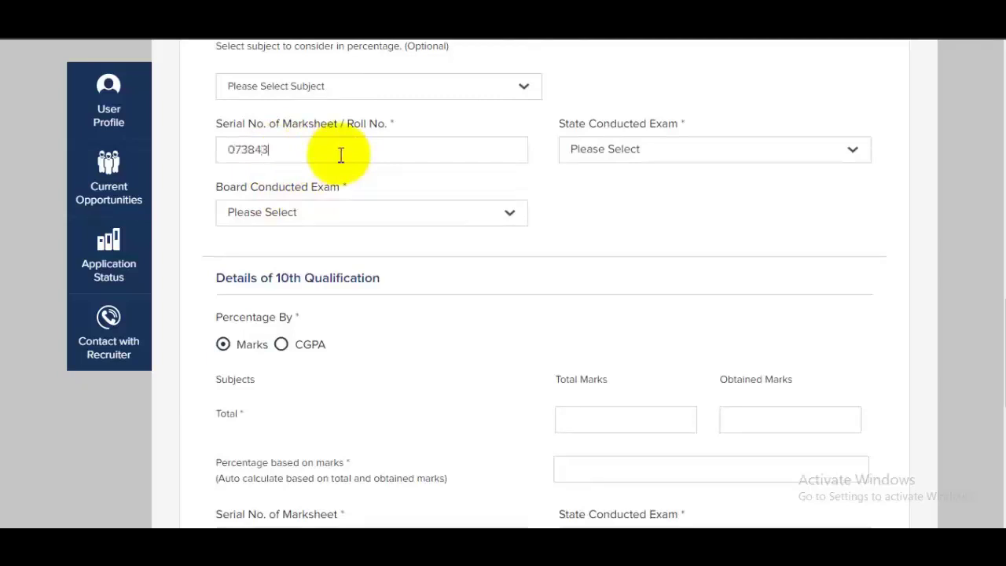
{"action": "left_click", "coordinate": [683, 157]}
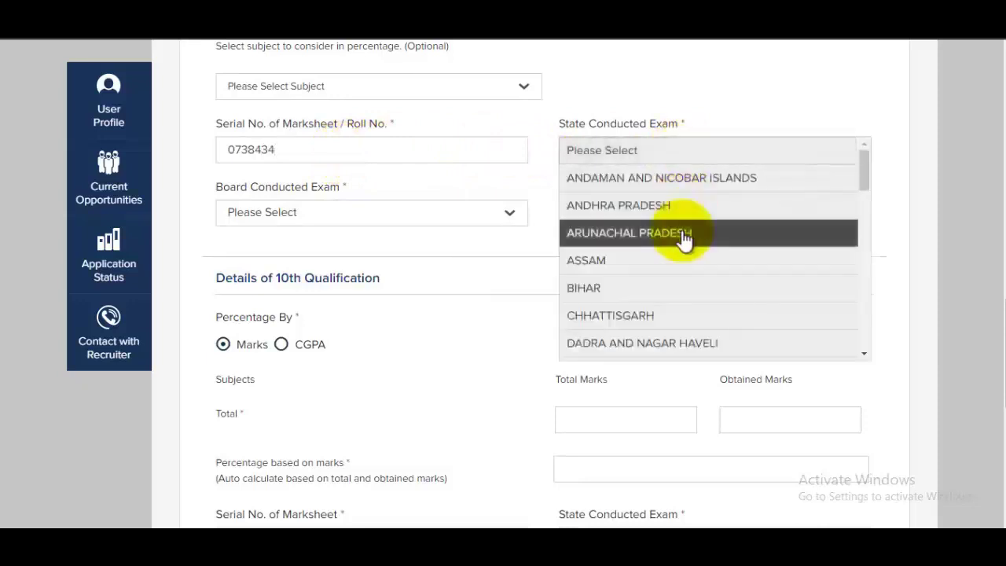
{"action": "scroll", "coordinate": [684, 240], "scroll_direction": "down", "scroll_amount": 8}
{"action": "scroll", "coordinate": [672, 284], "scroll_direction": "down", "scroll_amount": 3}
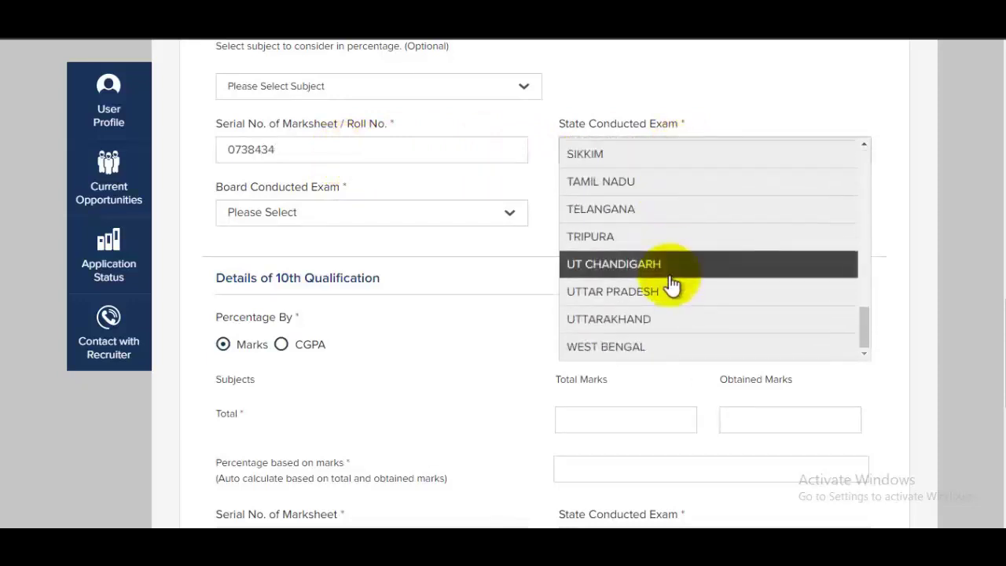
{"action": "left_click", "coordinate": [651, 291]}
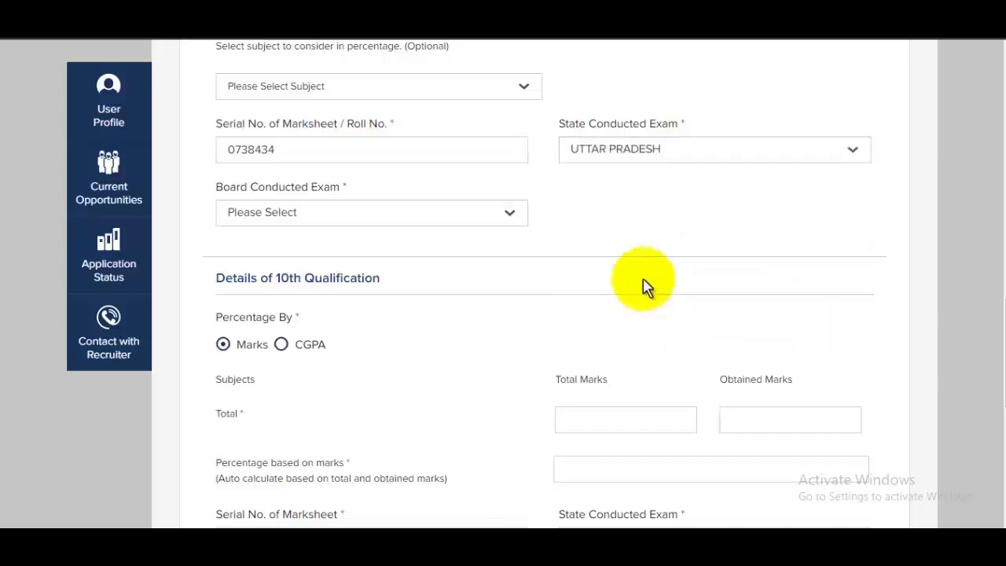
- Set the board that conducted the 12th exam to State Board
{"action": "left_click", "coordinate": [358, 223]}
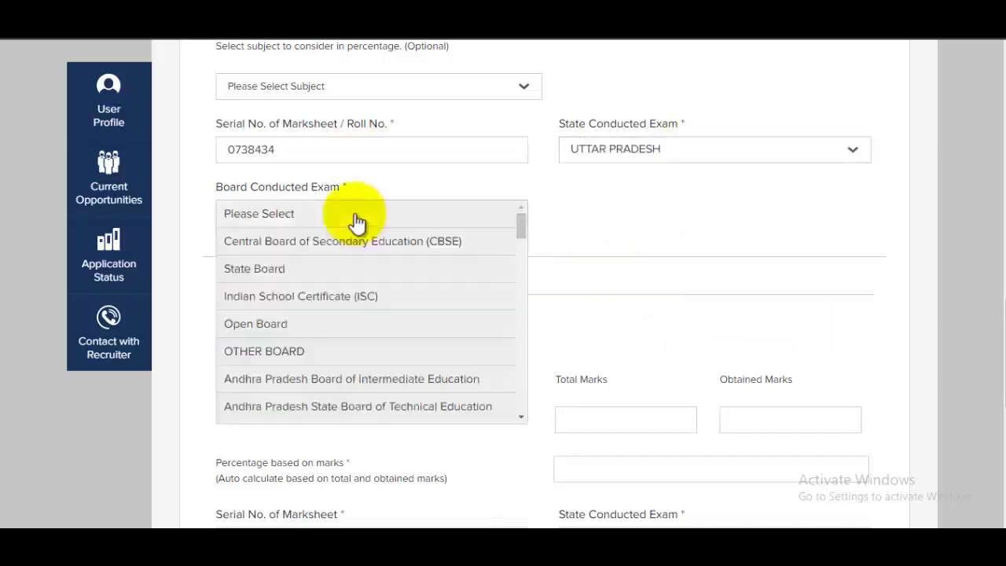
{"action": "scroll", "coordinate": [385, 291], "scroll_direction": "down", "scroll_amount": 3}
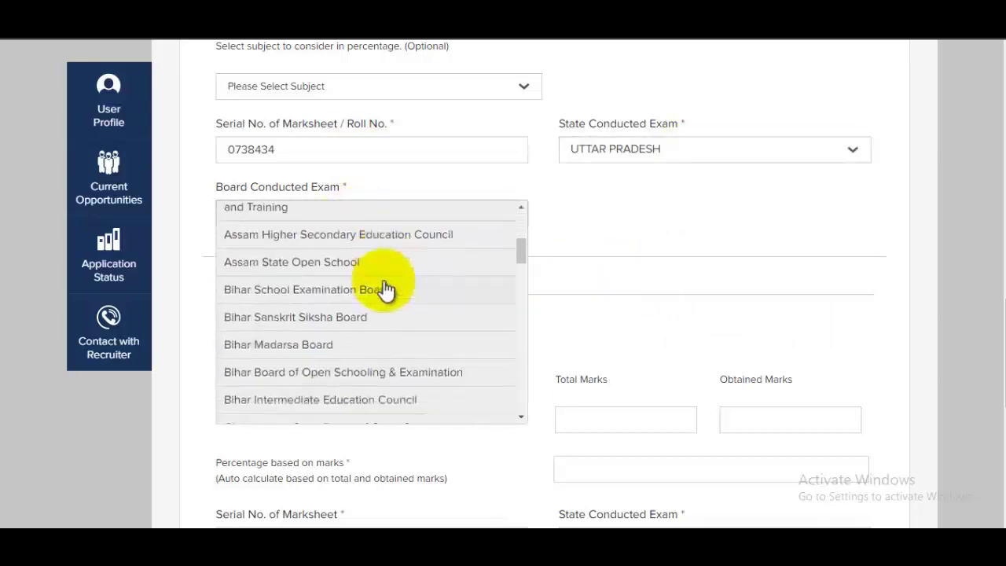
{"action": "scroll", "coordinate": [382, 288], "scroll_direction": "up", "scroll_amount": 3}
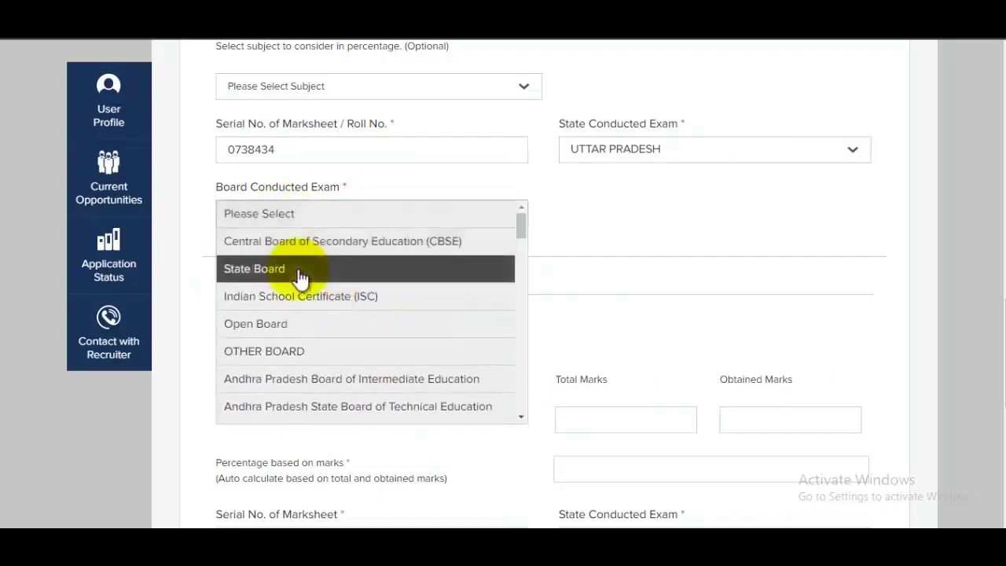
{"action": "left_click", "coordinate": [297, 267]}
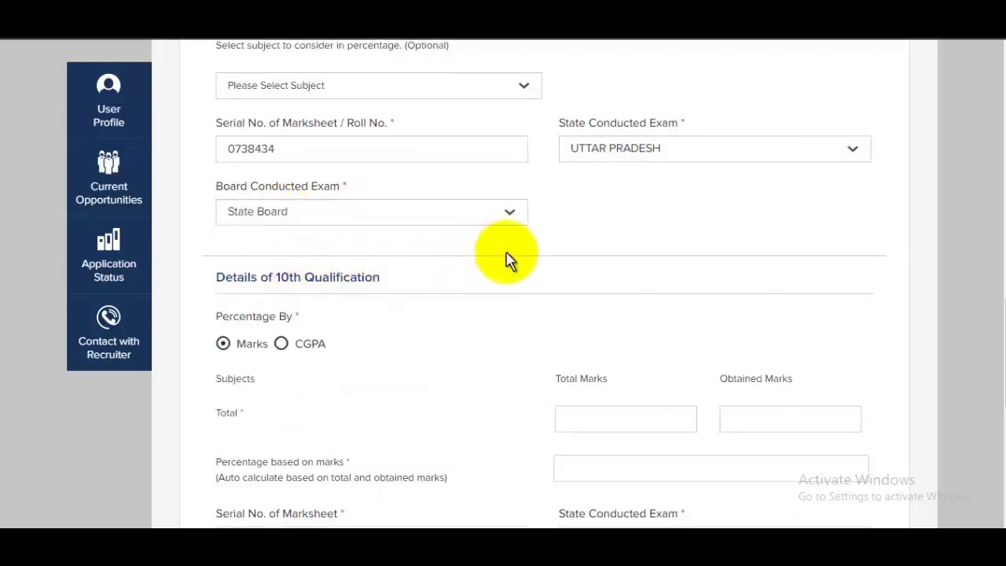
- Enter 600 as the total marks and 580 as the obtained marks for the 10th qualification
{"action": "scroll", "coordinate": [472, 256], "scroll_direction": "down", "scroll_amount": 2}
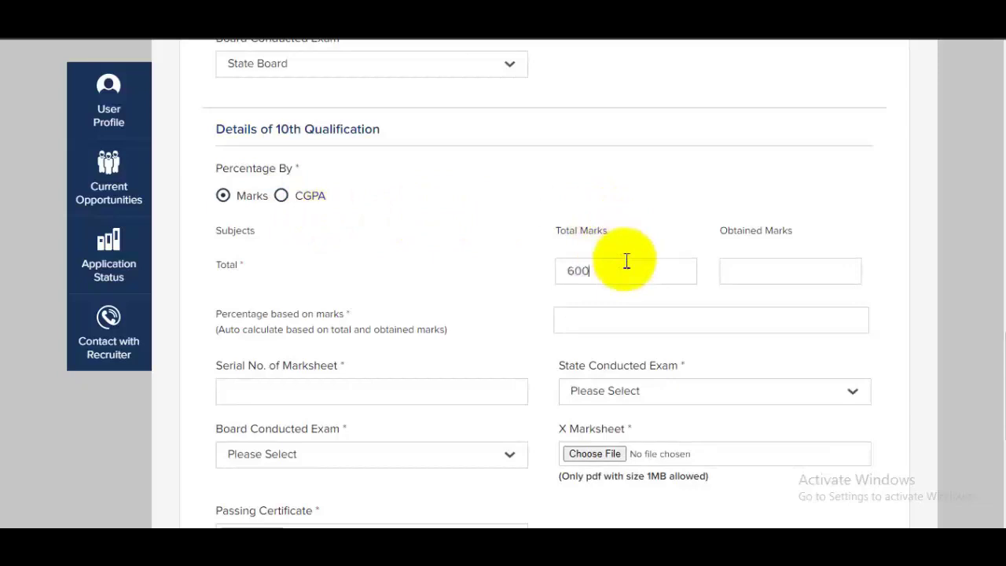
{"action": "left_click", "coordinate": [763, 272]}
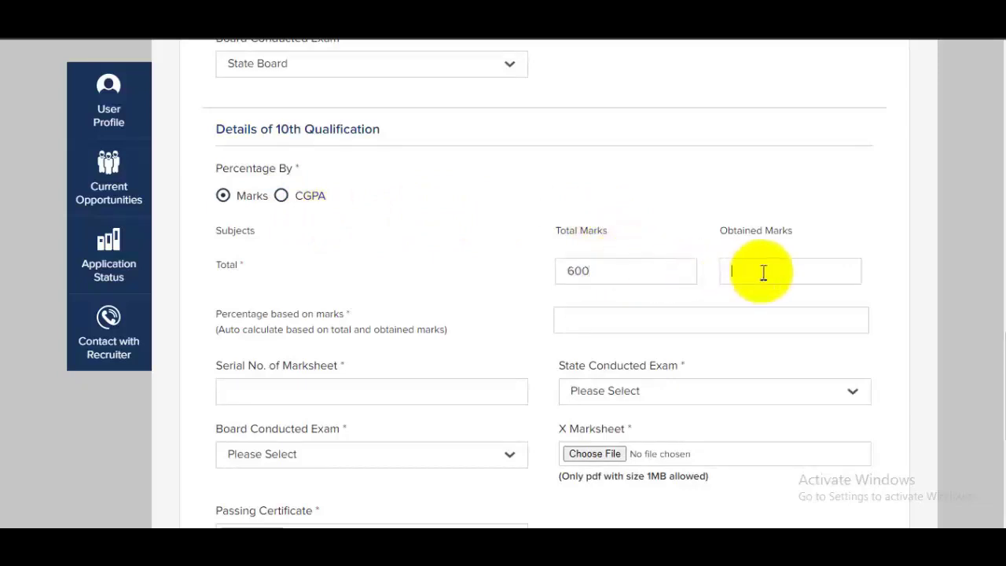
{"action": "left_click", "coordinate": [585, 338]}
{"action": "scroll", "coordinate": [585, 346], "scroll_direction": "down", "scroll_amount": 1}
{"action": "scroll", "coordinate": [585, 346], "scroll_direction": "down", "scroll_amount": 3}
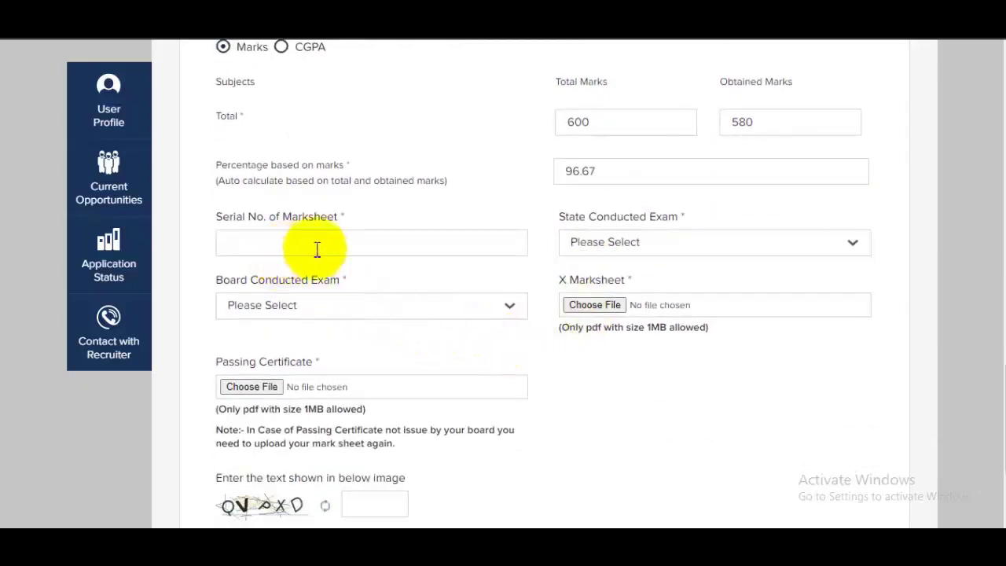
- For the 10th qualification, set the state that conducted the exam to UTTAR PRADESH and the board to State Board
{"action": "left_click", "coordinate": [646, 243]}
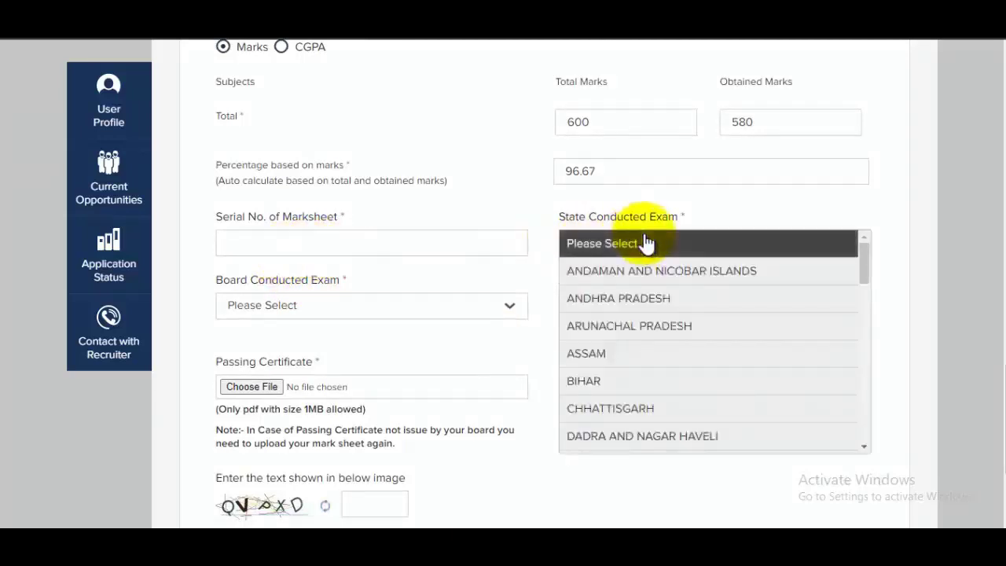
{"action": "scroll", "coordinate": [664, 387], "scroll_direction": "down", "scroll_amount": 3}
{"action": "scroll", "coordinate": [664, 387], "scroll_direction": "down", "scroll_amount": 6}
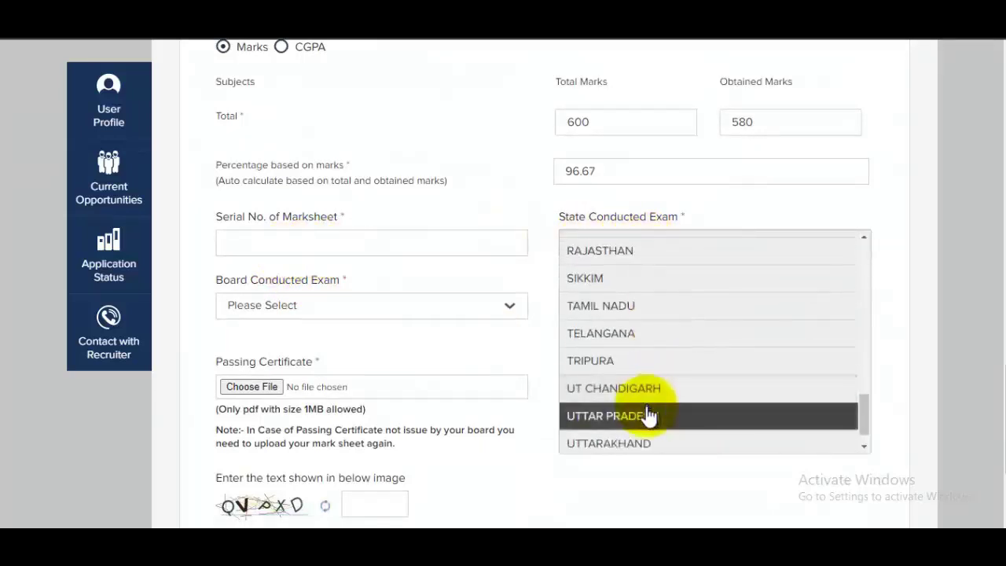
{"action": "left_click", "coordinate": [646, 415]}
{"action": "left_click", "coordinate": [333, 312]}
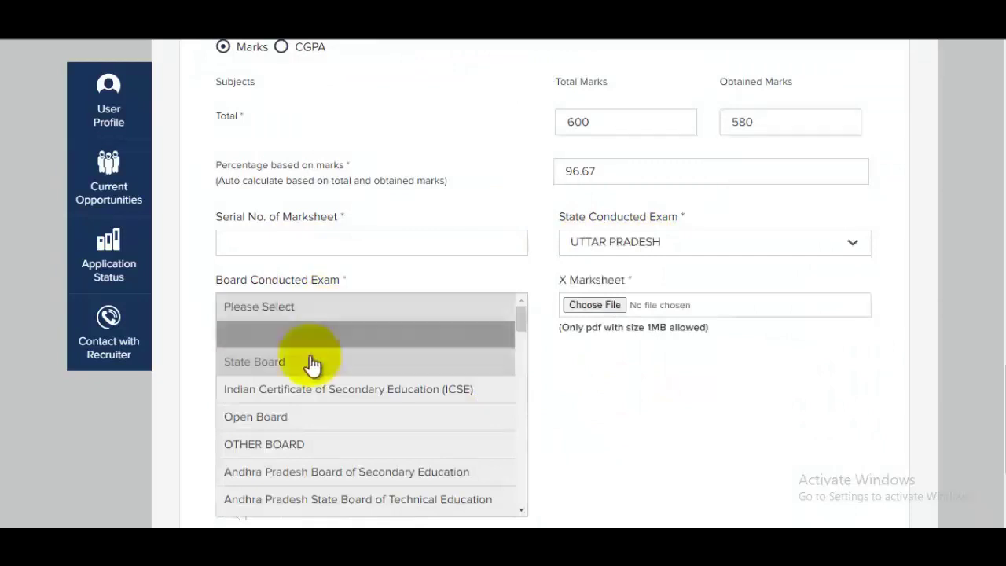
{"action": "scroll", "coordinate": [313, 369], "scroll_direction": "down", "scroll_amount": 3}
{"action": "scroll", "coordinate": [303, 362], "scroll_direction": "up", "scroll_amount": 3}
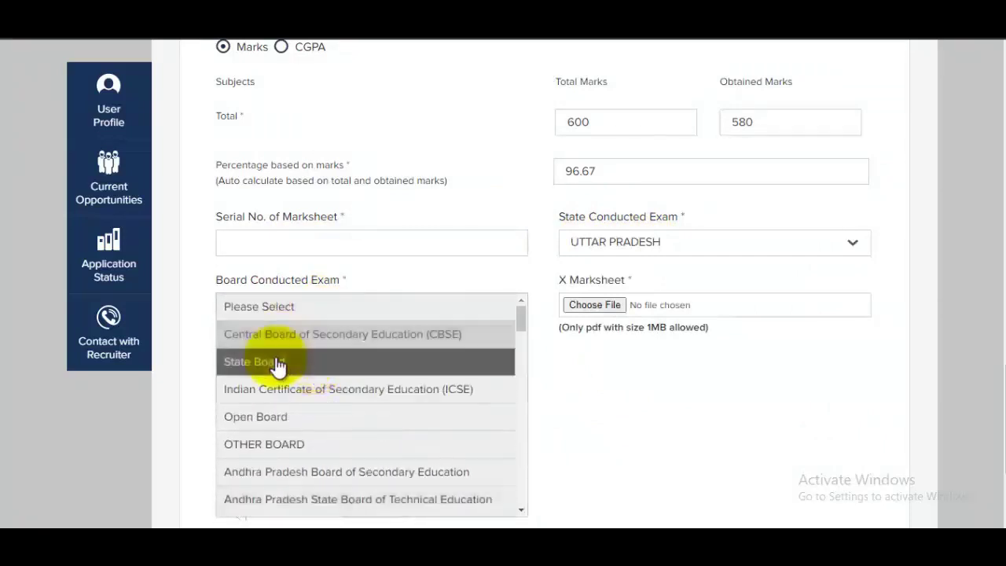
{"action": "left_click", "coordinate": [277, 365]}
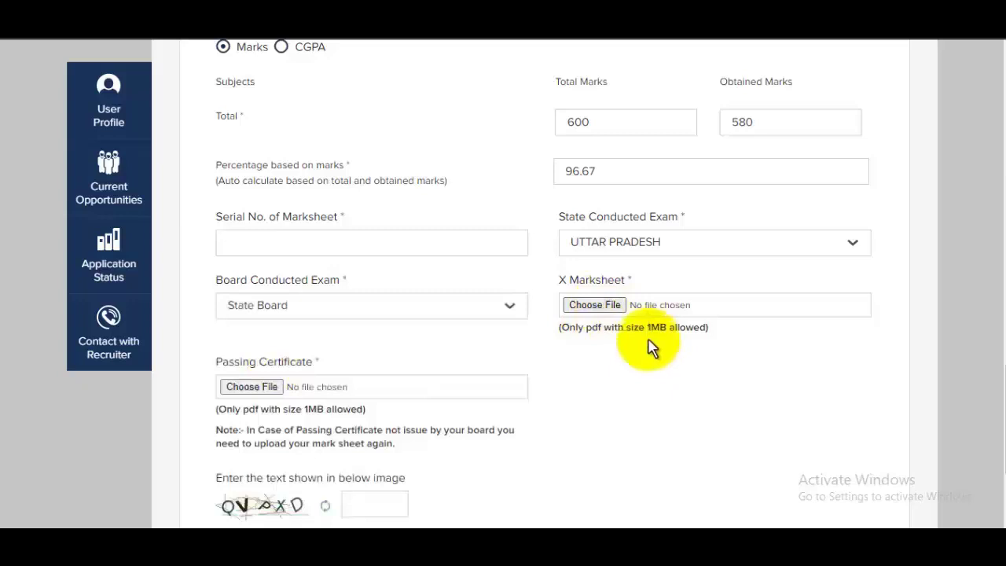
- Save the completed education particulars
{"action": "scroll", "coordinate": [636, 348], "scroll_direction": "down", "scroll_amount": 1}
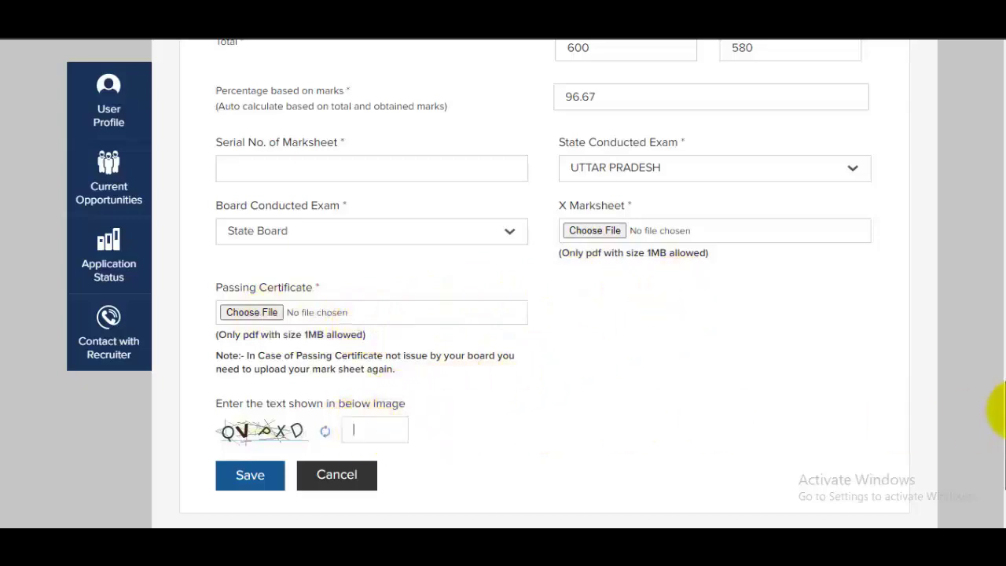
{"action": "left_click_drag", "start_coordinate": [996, 456], "coordinate": [996, 417]}
{"action": "scroll", "coordinate": [667, 409], "scroll_direction": "down", "scroll_amount": 4}
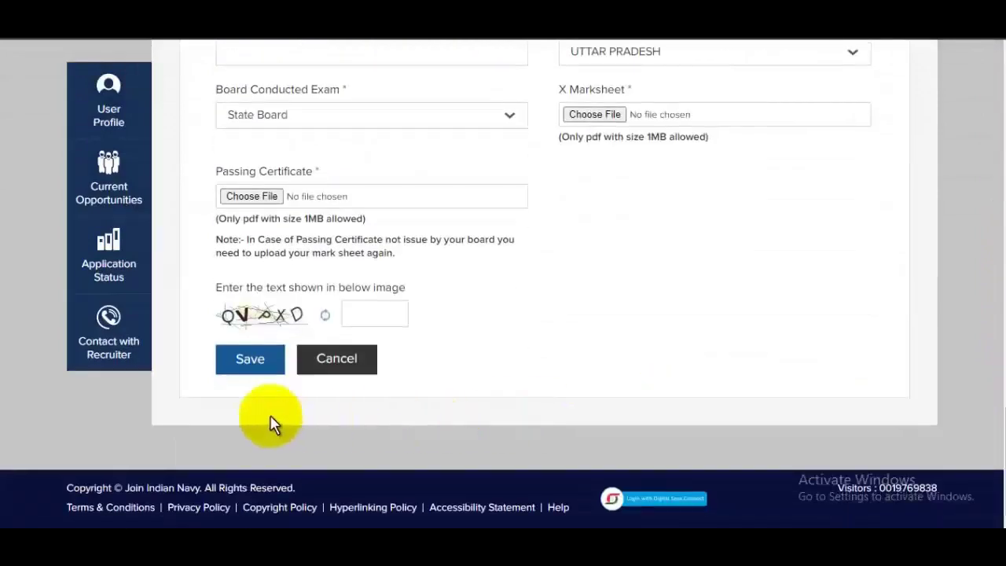
{"action": "left_click", "coordinate": [258, 366]}
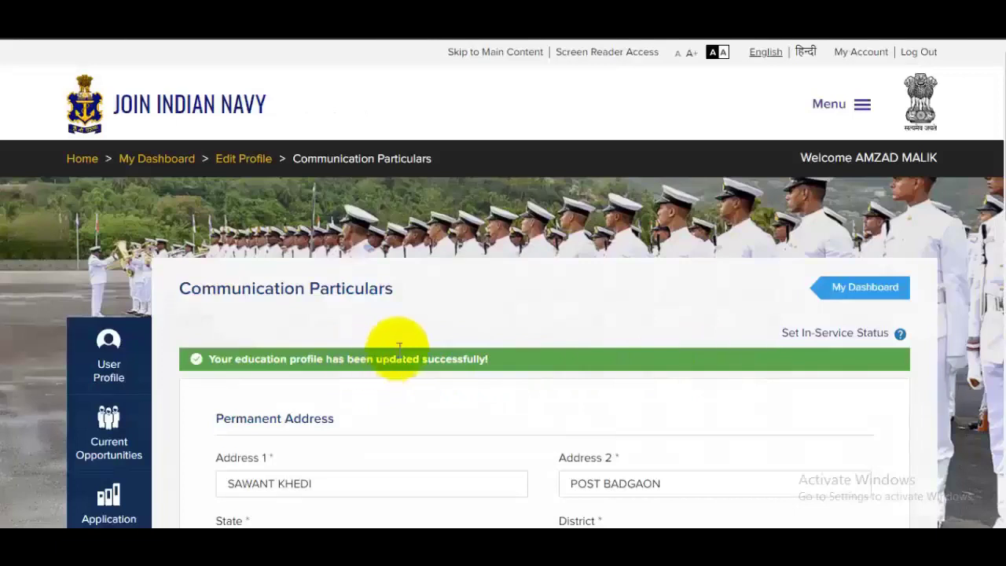
- Set the state of the permanent address to Uttar Pradesh in the communication particulars
{"action": "scroll", "coordinate": [397, 350], "scroll_direction": "down", "scroll_amount": 2}
{"action": "scroll", "coordinate": [416, 318], "scroll_direction": "down", "scroll_amount": 1}
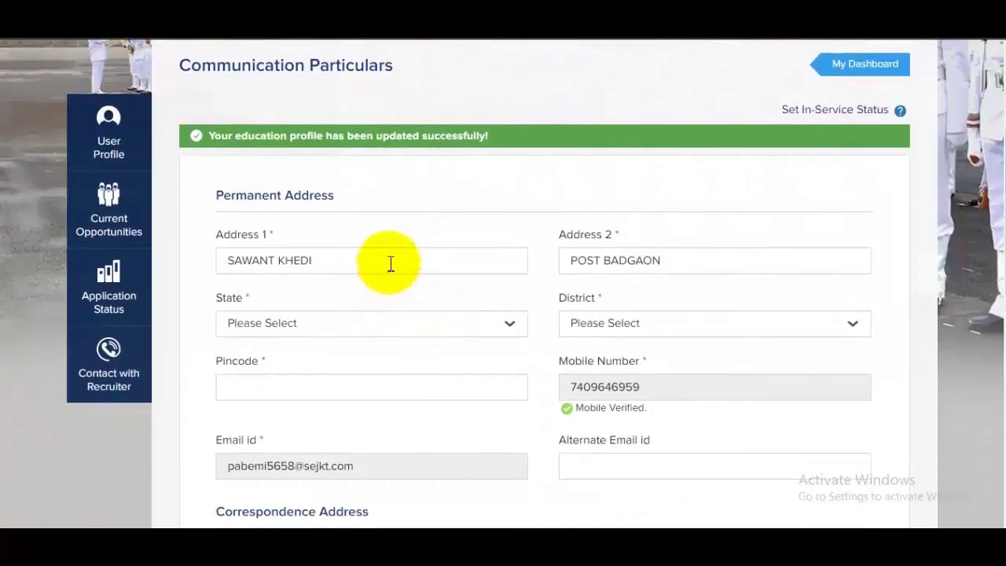
{"action": "left_click", "coordinate": [398, 338]}
{"action": "scroll", "coordinate": [401, 338], "scroll_direction": "down", "scroll_amount": 10}
{"action": "scroll", "coordinate": [314, 424], "scroll_direction": "down", "scroll_amount": 3}
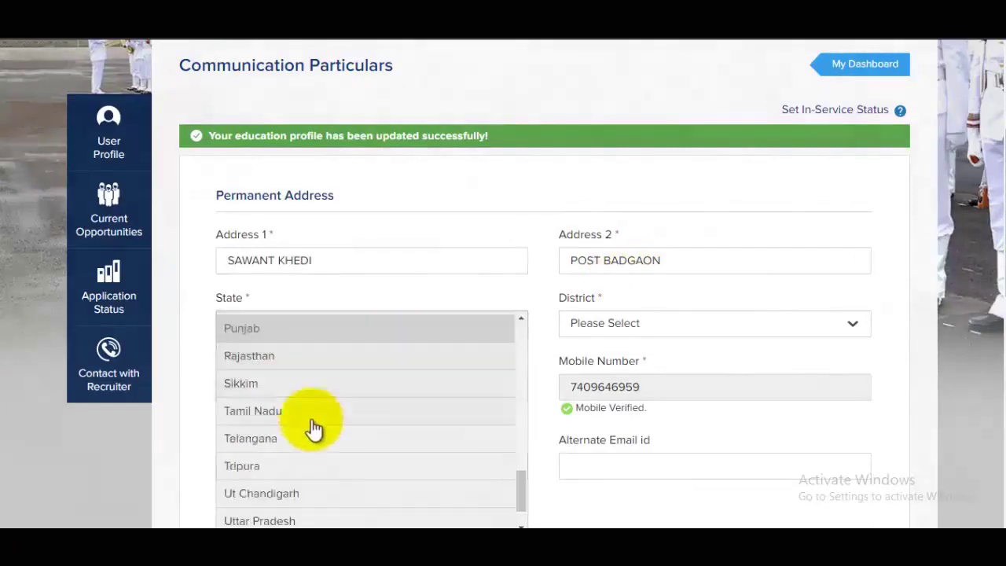
{"action": "left_click", "coordinate": [298, 474]}
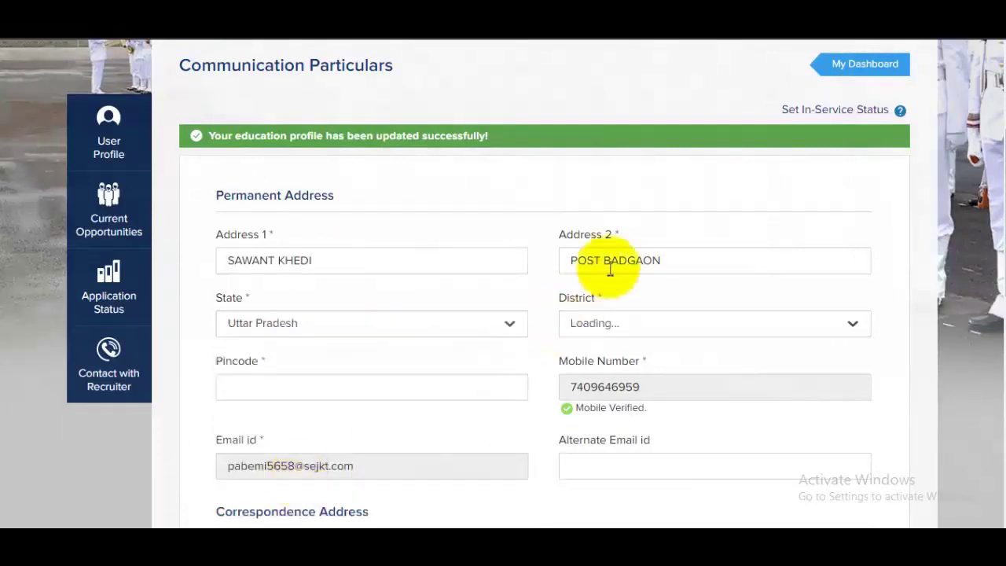
- Select the applicant's home district and enter the pincode for the permanent address
{"action": "left_click", "coordinate": [651, 326]}
{"action": "scroll", "coordinate": [652, 329], "scroll_direction": "down", "scroll_amount": 10}
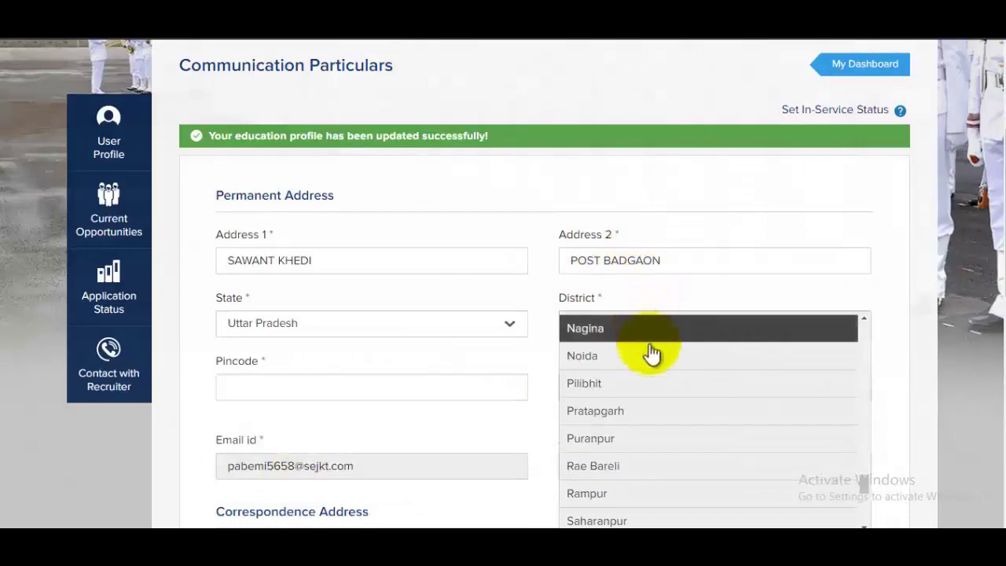
{"action": "scroll", "coordinate": [673, 409], "scroll_direction": "down", "scroll_amount": 6}
{"action": "scroll", "coordinate": [813, 322], "scroll_direction": "down", "scroll_amount": 3}
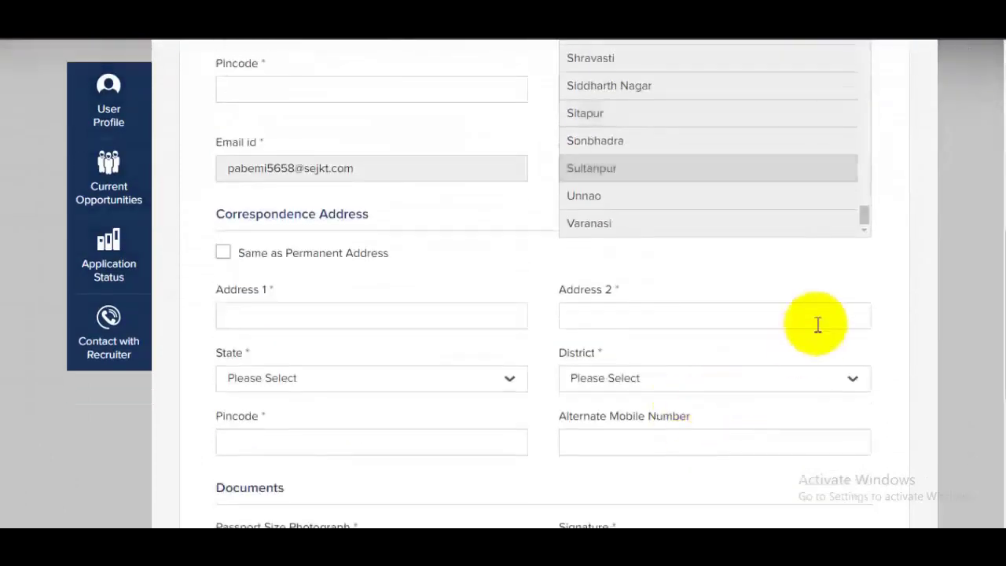
{"action": "scroll", "coordinate": [817, 333], "scroll_direction": "up", "scroll_amount": 8}
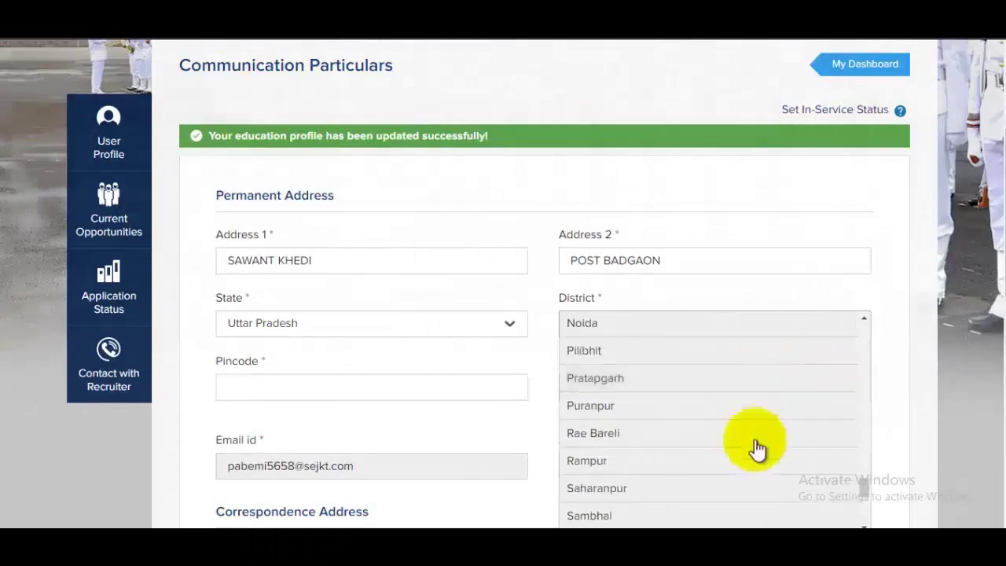
{"action": "left_click", "coordinate": [632, 488]}
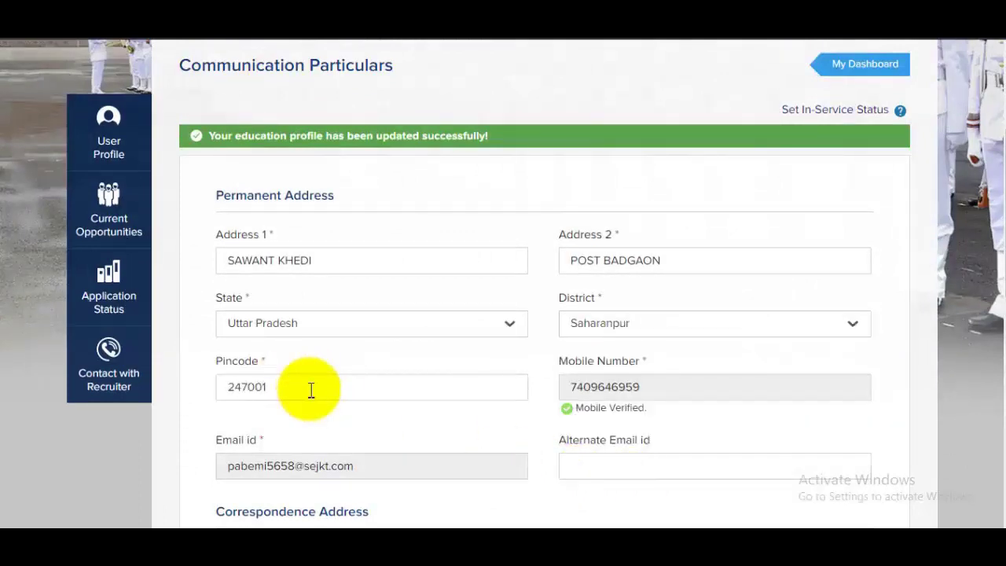
- Mark the correspondence address as the same as the permanent address
{"action": "scroll", "coordinate": [652, 344], "scroll_direction": "down", "scroll_amount": 1}
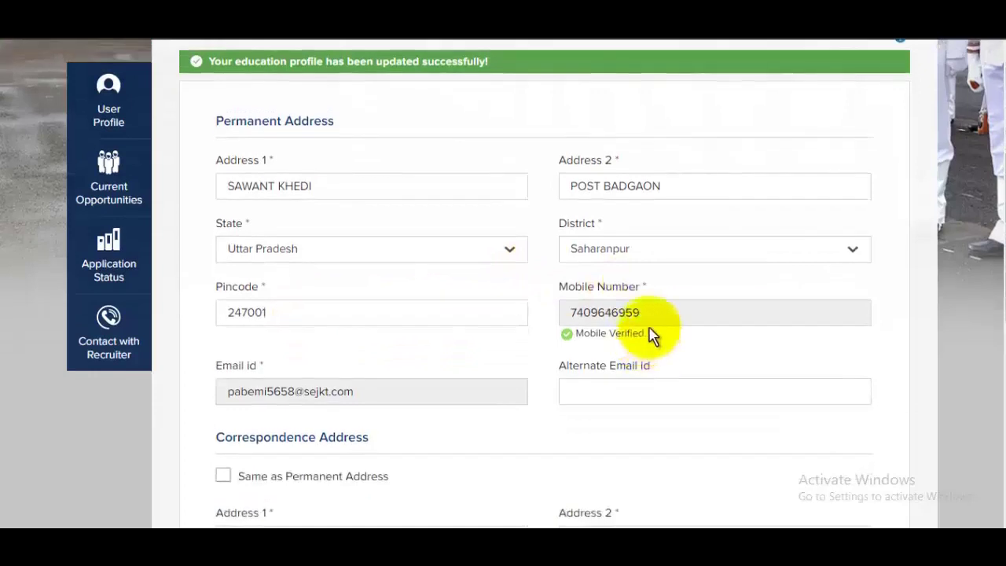
{"action": "scroll", "coordinate": [487, 346], "scroll_direction": "down", "scroll_amount": 2}
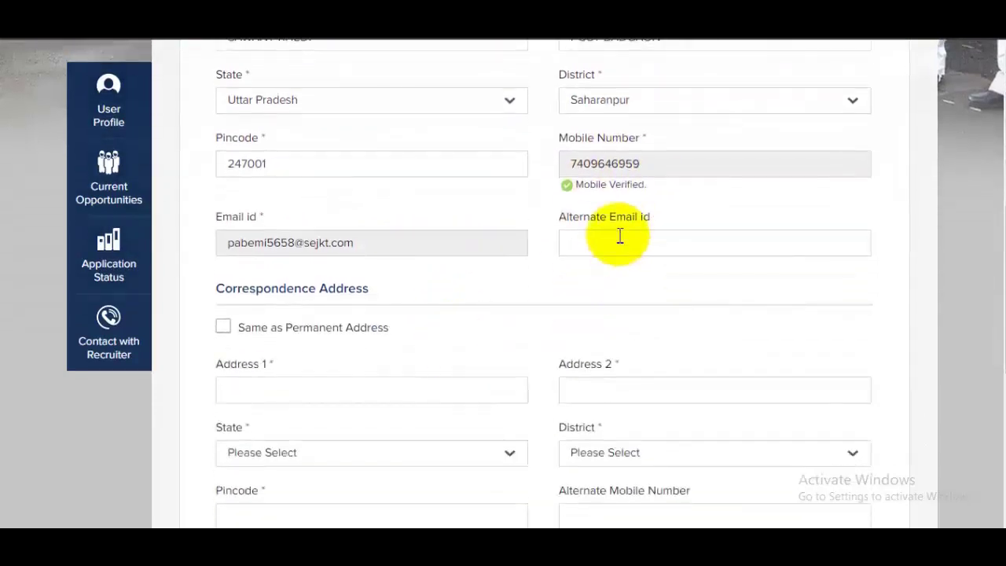
{"action": "scroll", "coordinate": [620, 240], "scroll_direction": "down", "scroll_amount": 1}
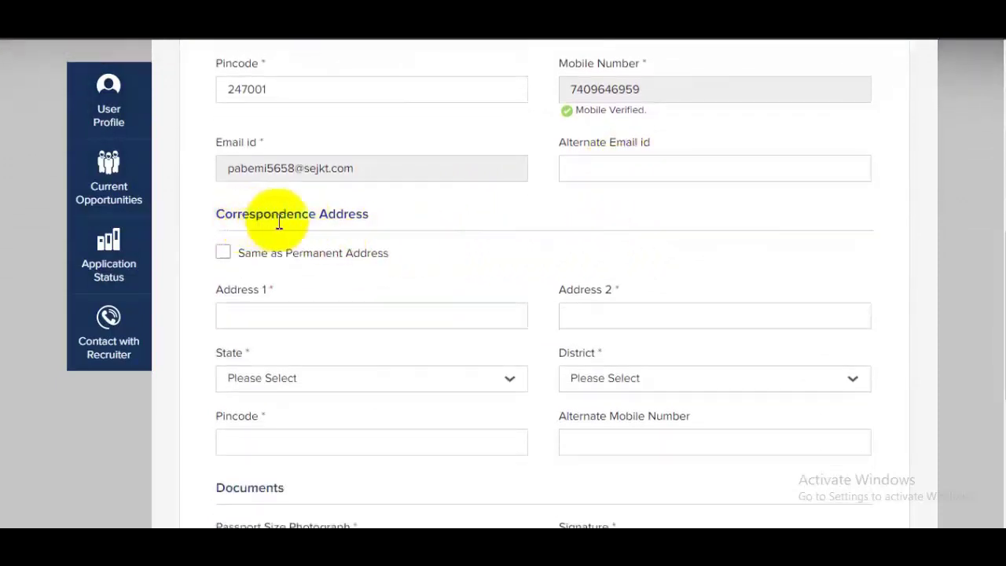
{"action": "left_click_drag", "start_coordinate": [242, 224], "coordinate": [331, 224]}
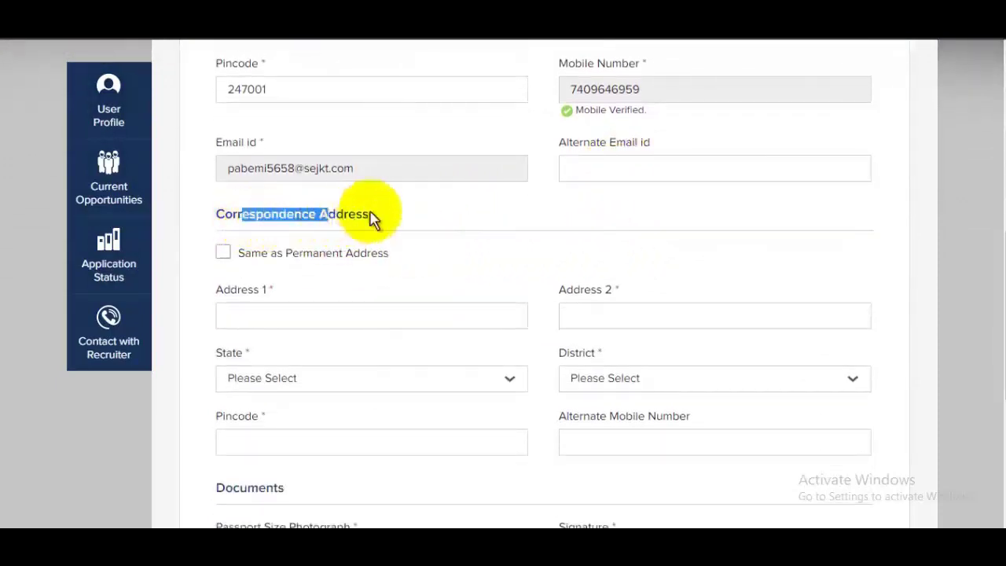
{"action": "left_click", "coordinate": [235, 253]}
- Attach the applicant's JPG portrait from the Pictures folder as the passport size photograph
{"action": "scroll", "coordinate": [507, 254], "scroll_direction": "down", "scroll_amount": 1}
{"action": "scroll", "coordinate": [507, 254], "scroll_direction": "down", "scroll_amount": 1}
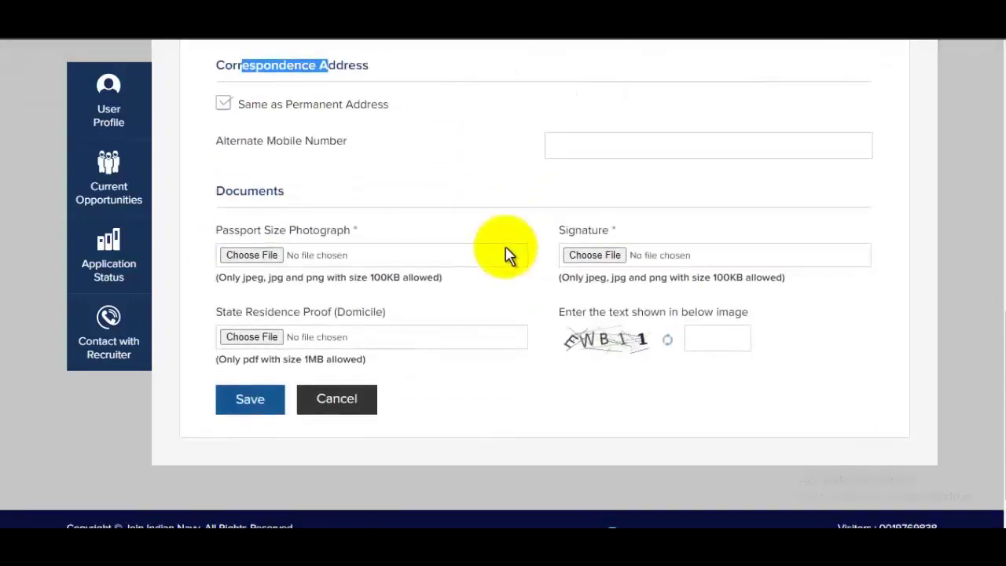
{"action": "left_click", "coordinate": [591, 145]}
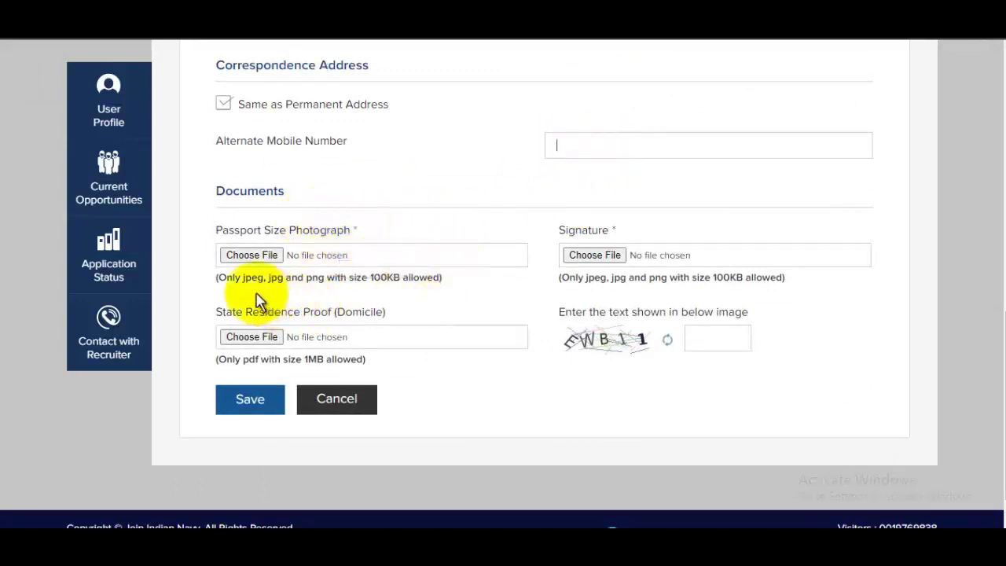
{"action": "left_click_drag", "start_coordinate": [241, 278], "coordinate": [336, 281]}
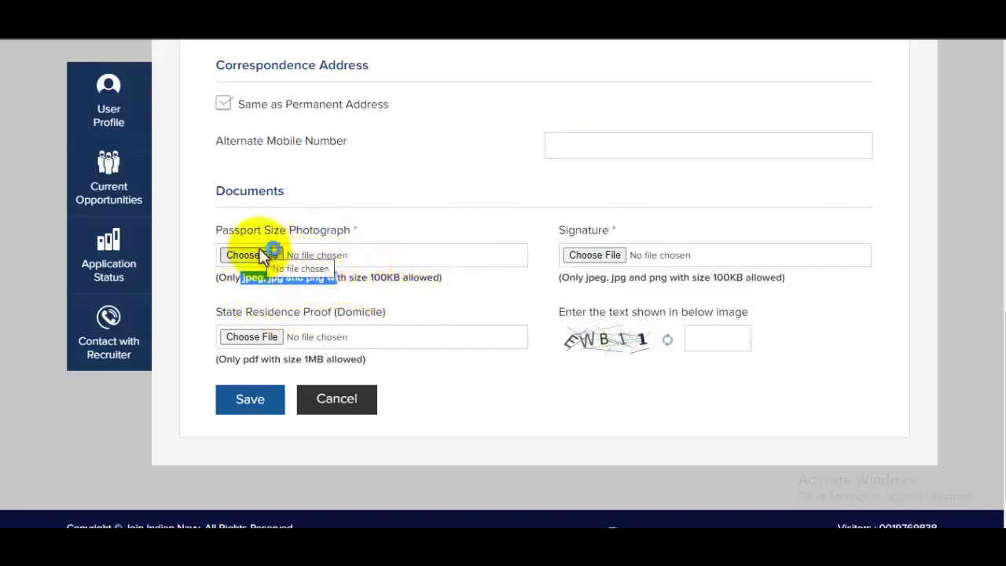
{"action": "left_click", "coordinate": [361, 258]}
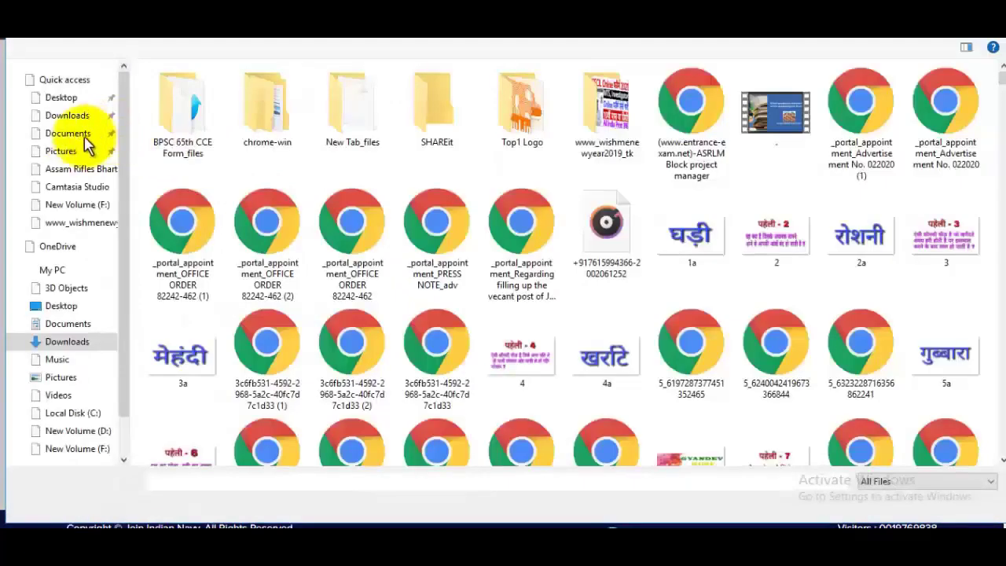
{"action": "left_click", "coordinate": [62, 153]}
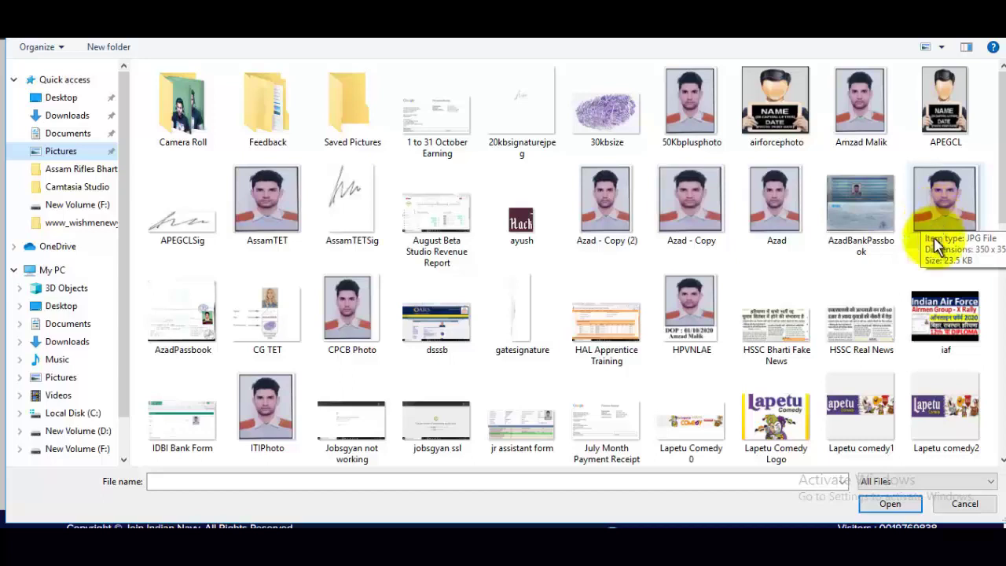
{"action": "left_click", "coordinate": [899, 500]}
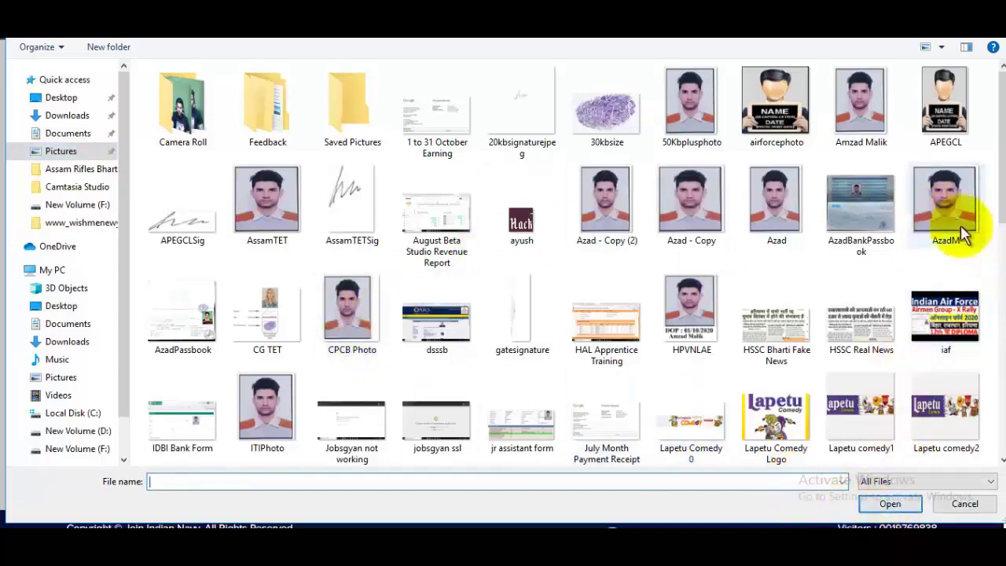
{"action": "left_click", "coordinate": [945, 200]}
{"action": "left_click", "coordinate": [890, 503]}
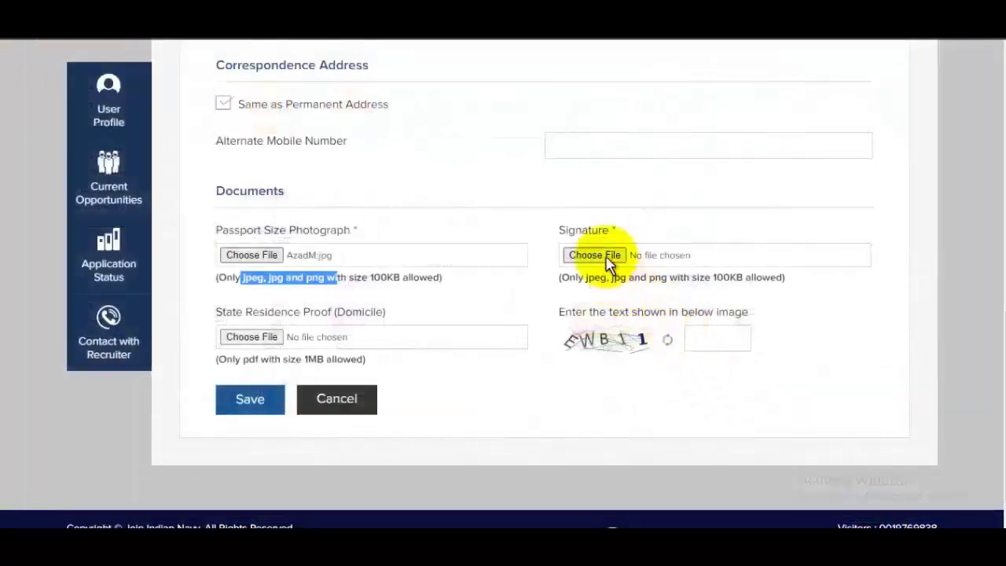
- Attach signaturerandom.jpg from the Pictures folder as the applicant's signature
{"action": "left_click", "coordinate": [609, 256]}
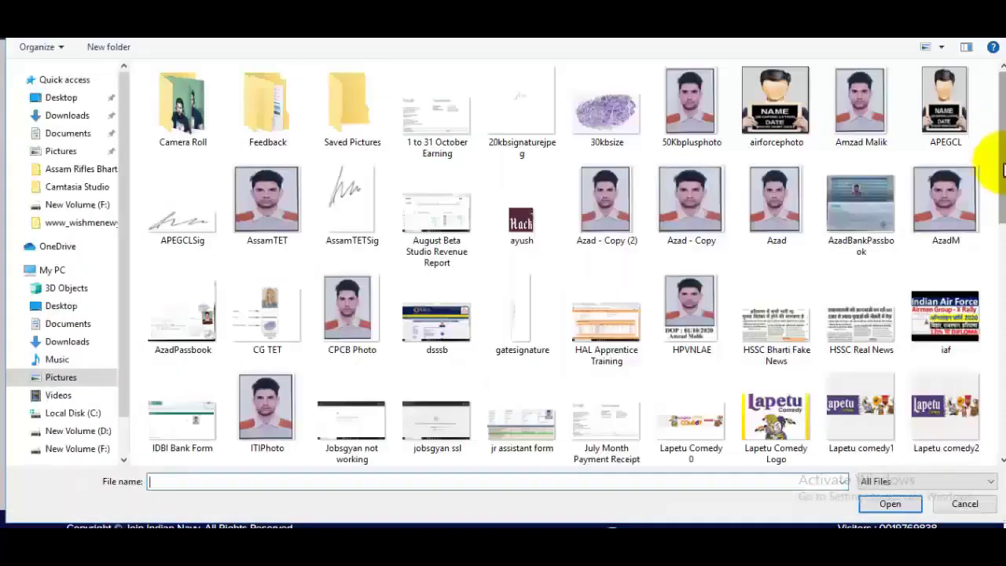
{"action": "left_click_drag", "start_coordinate": [1000, 126], "coordinate": [999, 333]}
{"action": "left_click", "coordinate": [454, 334]}
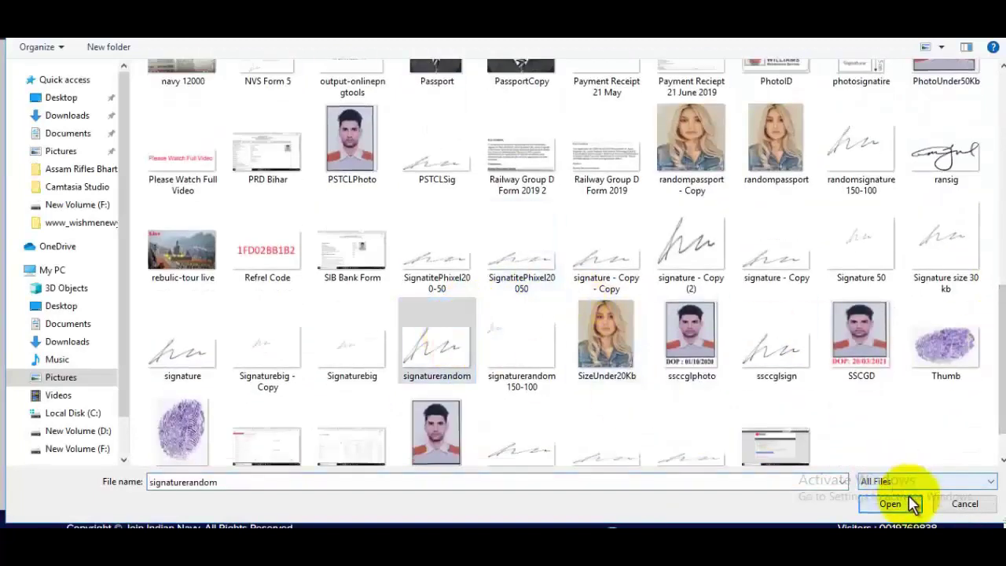
{"action": "left_click", "coordinate": [904, 503]}
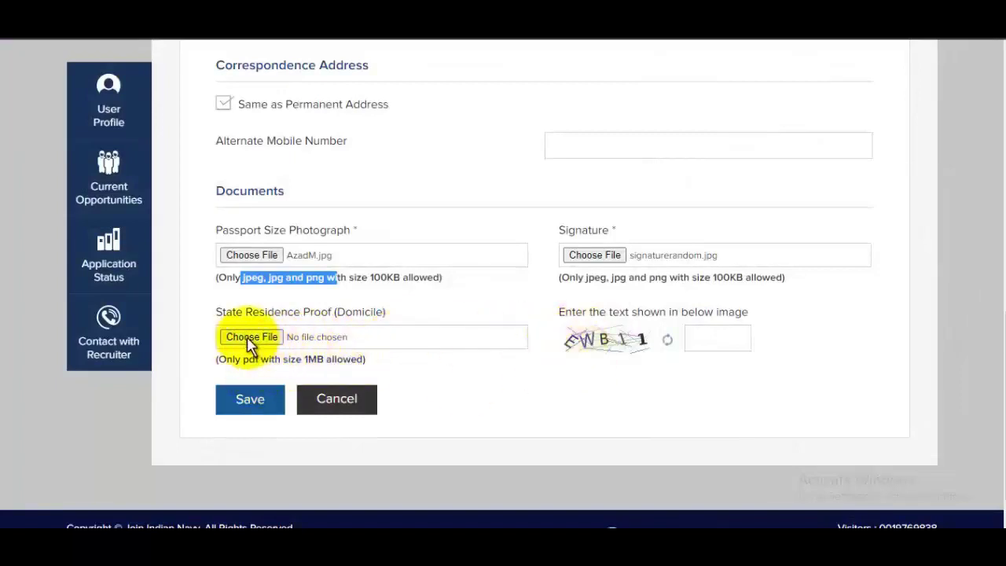
- Attach 33.pdf from the Downloads folder as the state residence (domicile) proof
{"action": "left_click", "coordinate": [349, 338]}
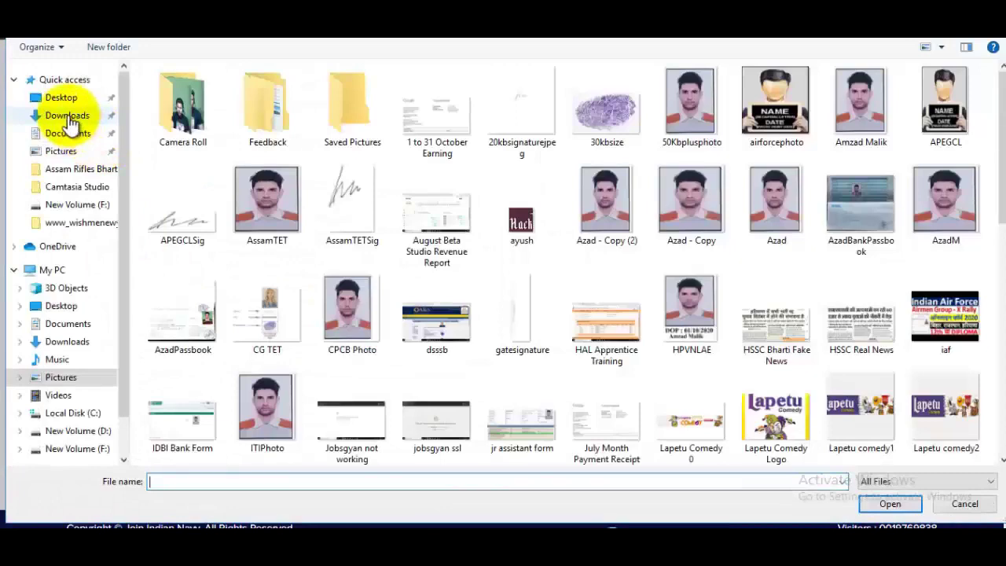
{"action": "left_click", "coordinate": [67, 116]}
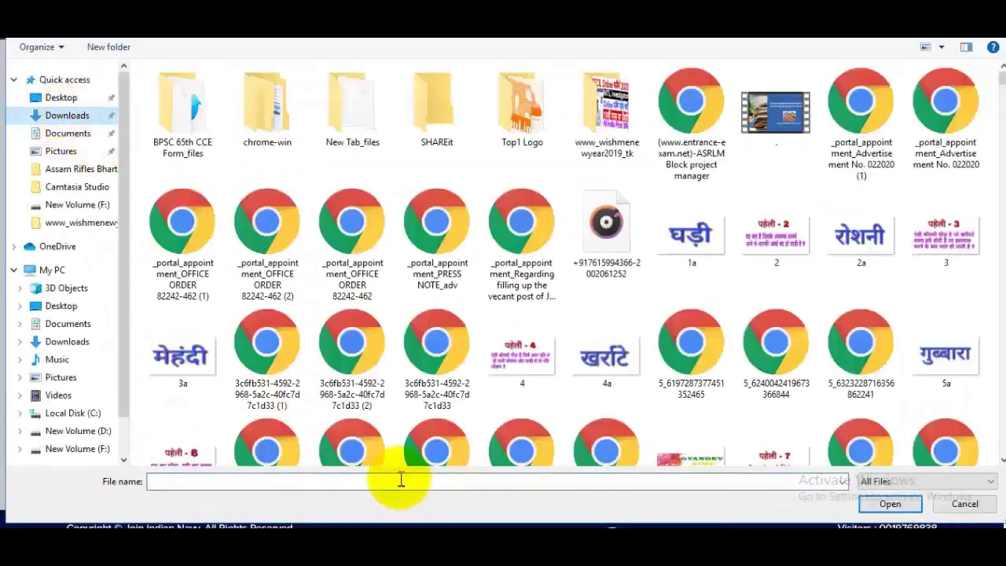
{"action": "type", "text": "33"}
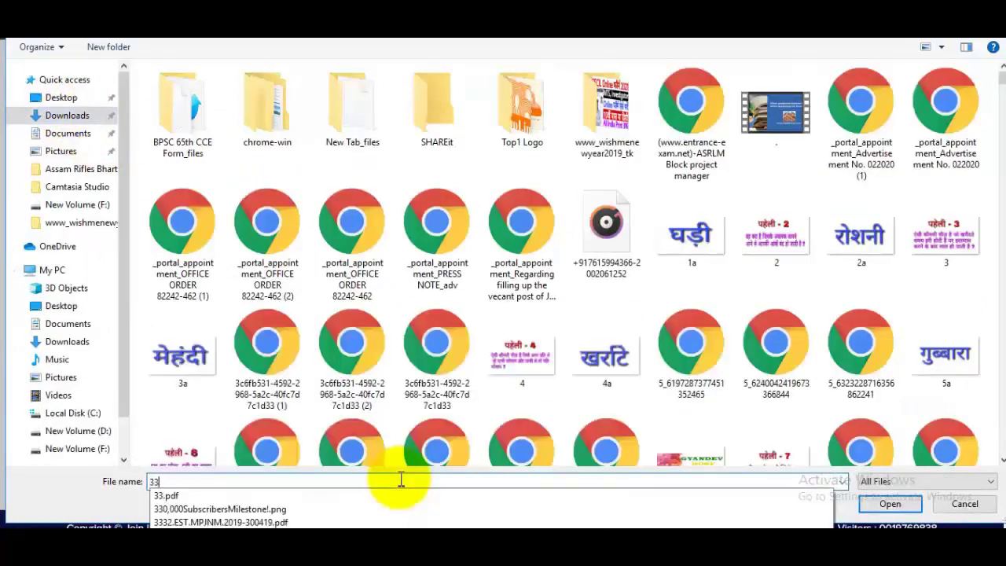
{"action": "left_click", "coordinate": [224, 495]}
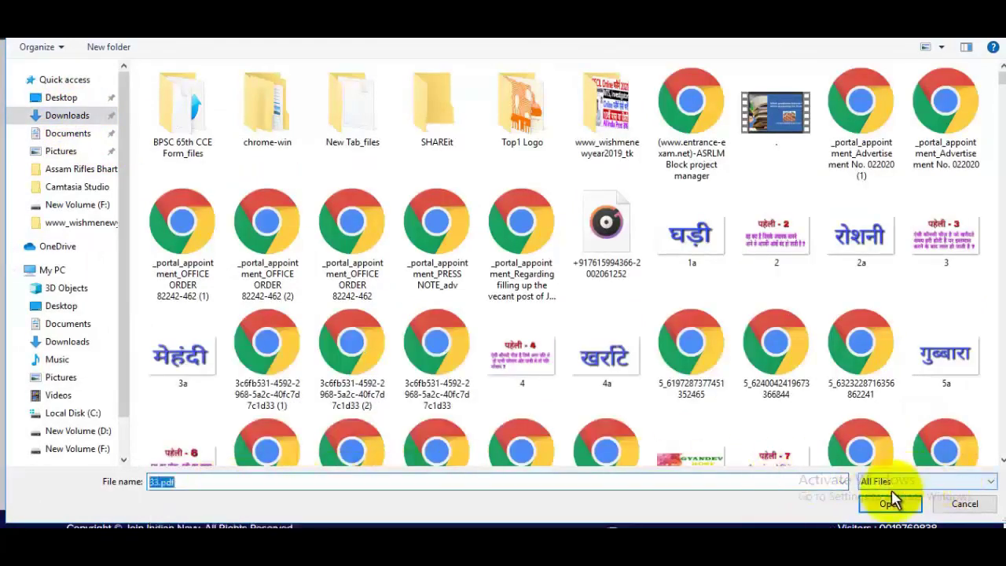
{"action": "left_click", "coordinate": [888, 505]}
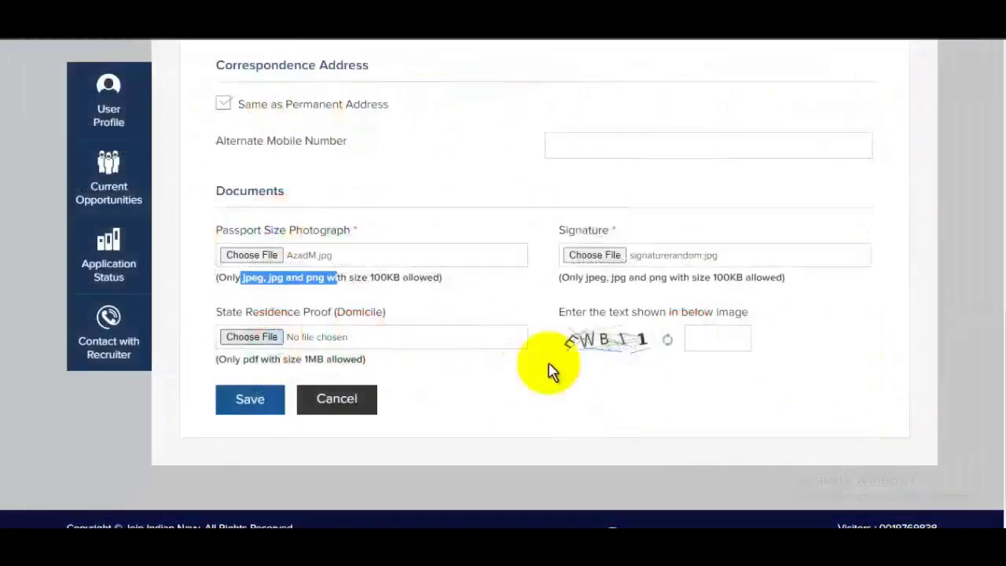
- Complete the image text verification and save the communication particulars
{"action": "left_click", "coordinate": [739, 329]}
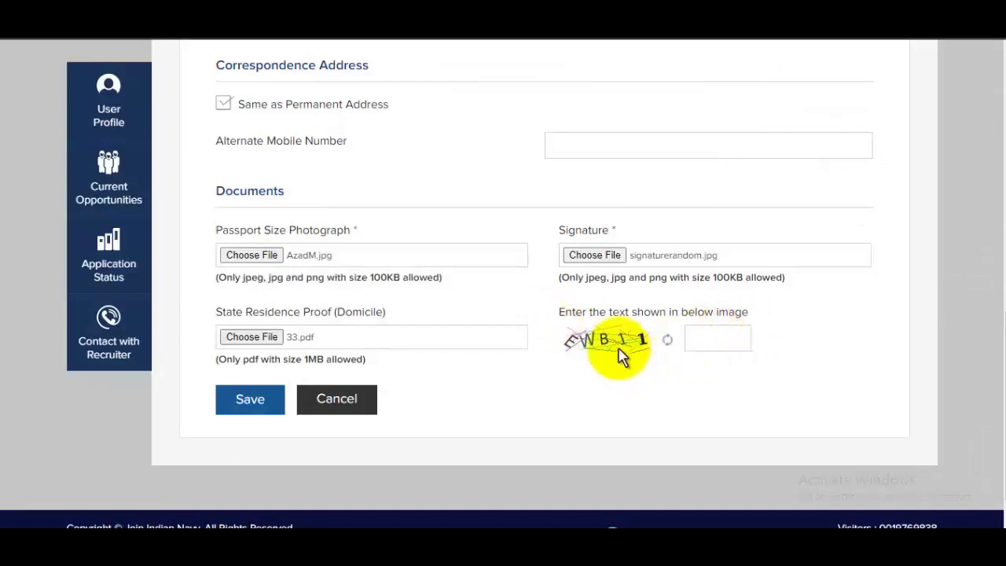
{"action": "scroll", "coordinate": [561, 325], "scroll_direction": "up", "scroll_amount": 1}
{"action": "scroll", "coordinate": [564, 236], "scroll_direction": "down", "scroll_amount": 2}
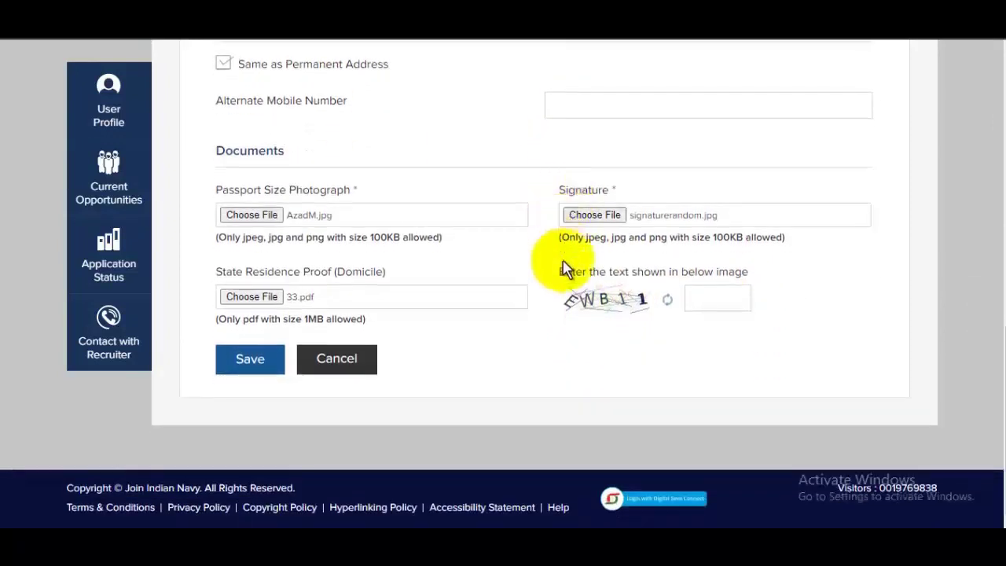
{"action": "left_click", "coordinate": [252, 360]}
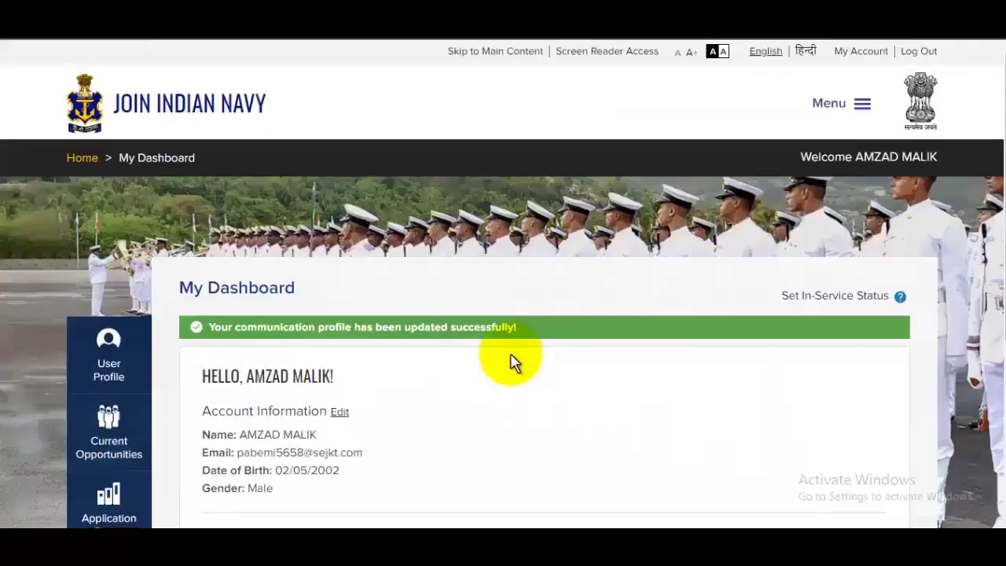
- Go to the current opportunities and start an application for the AGNIVEER [SSR-M] - 01/2022 entry
{"action": "scroll", "coordinate": [512, 361], "scroll_direction": "down", "scroll_amount": 4}
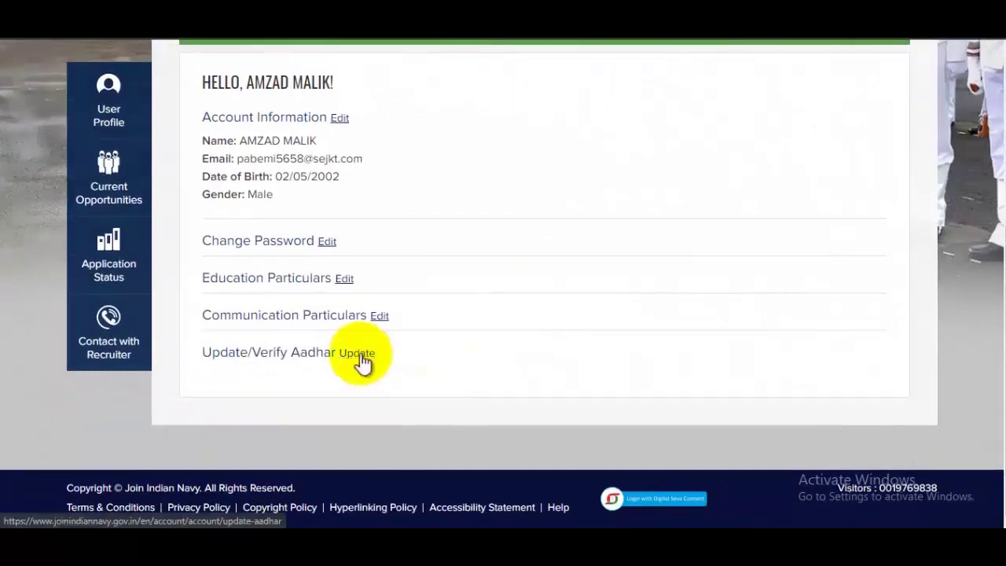
{"action": "scroll", "coordinate": [635, 330], "scroll_direction": "up", "scroll_amount": 1}
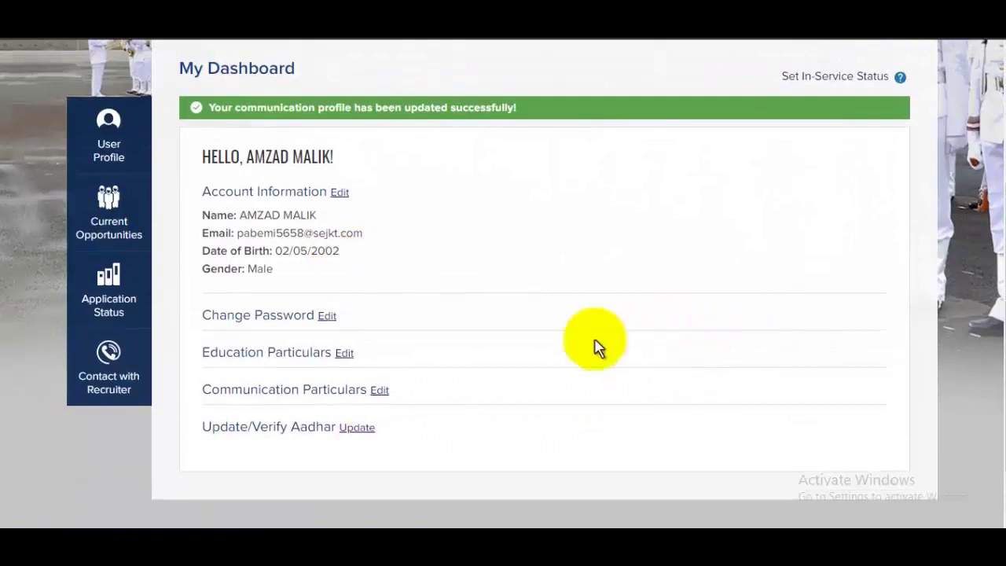
{"action": "left_click", "coordinate": [118, 248]}
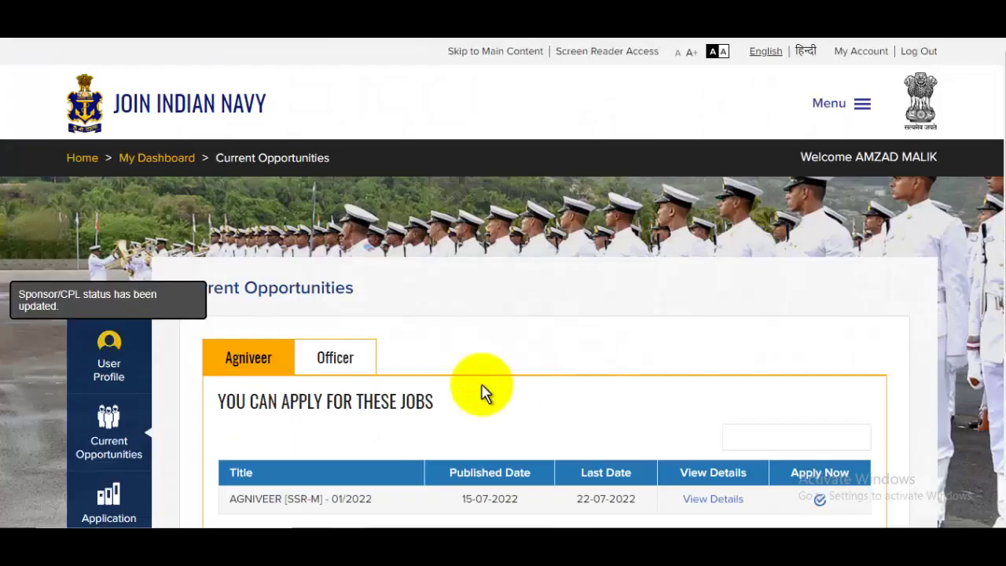
{"action": "scroll", "coordinate": [378, 385], "scroll_direction": "down", "scroll_amount": 2}
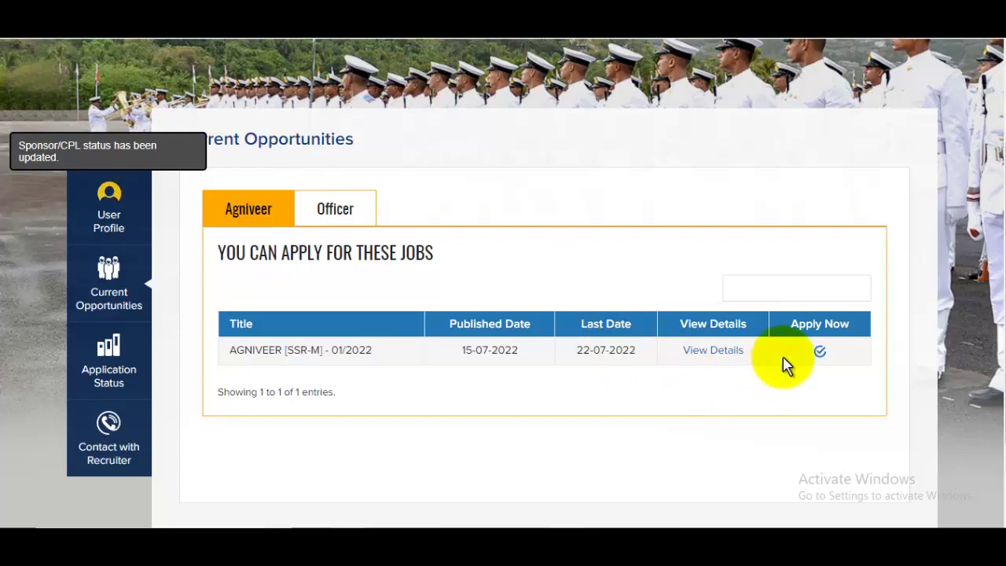
{"action": "left_click", "coordinate": [821, 357]}
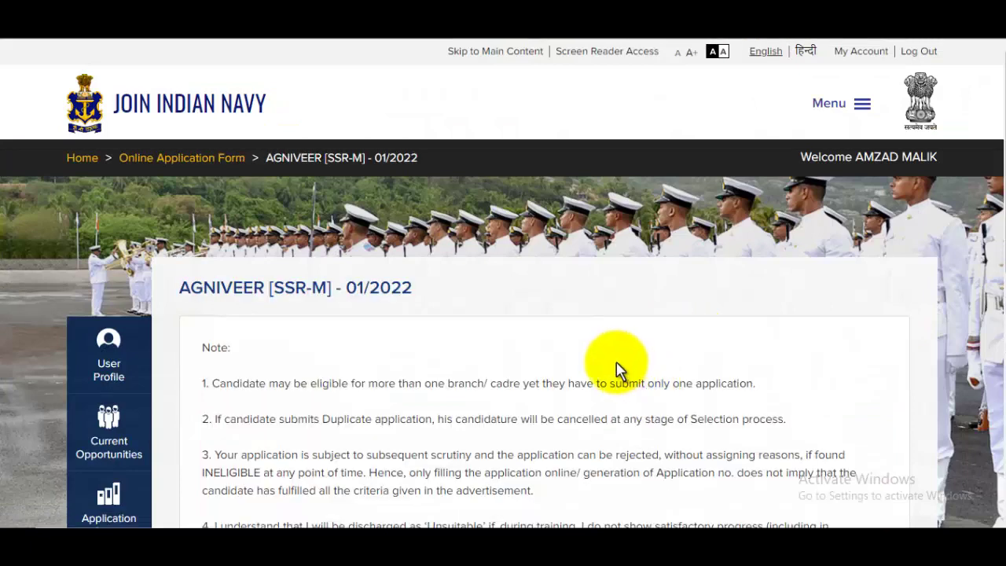
- Accept the terms, the online examination and fee condition, and the advertisement declaration, and proceed with the AGNIVEER [SSR-M] application
{"action": "scroll", "coordinate": [616, 369], "scroll_direction": "down", "scroll_amount": 4}
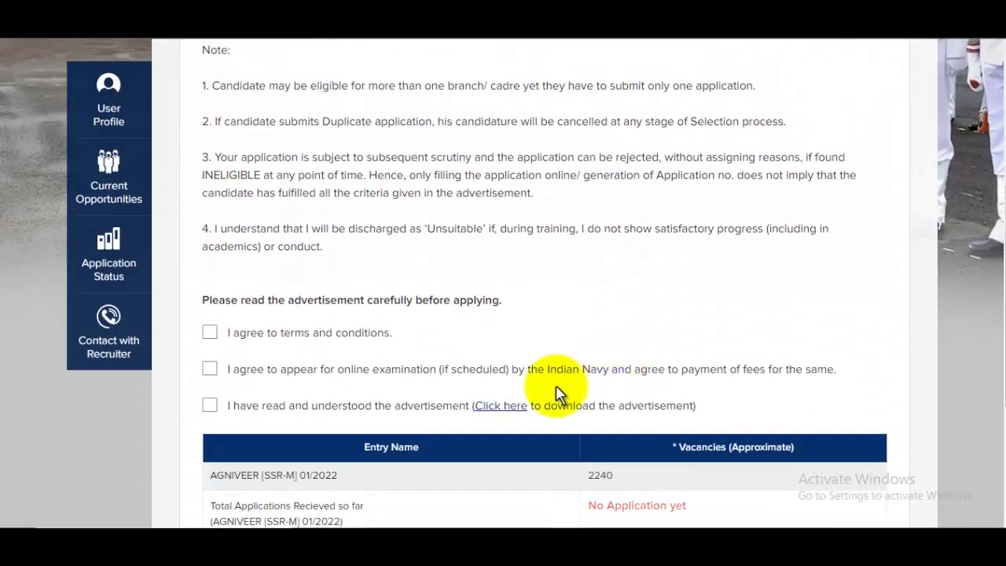
{"action": "left_click", "coordinate": [209, 332]}
{"action": "left_click", "coordinate": [210, 368]}
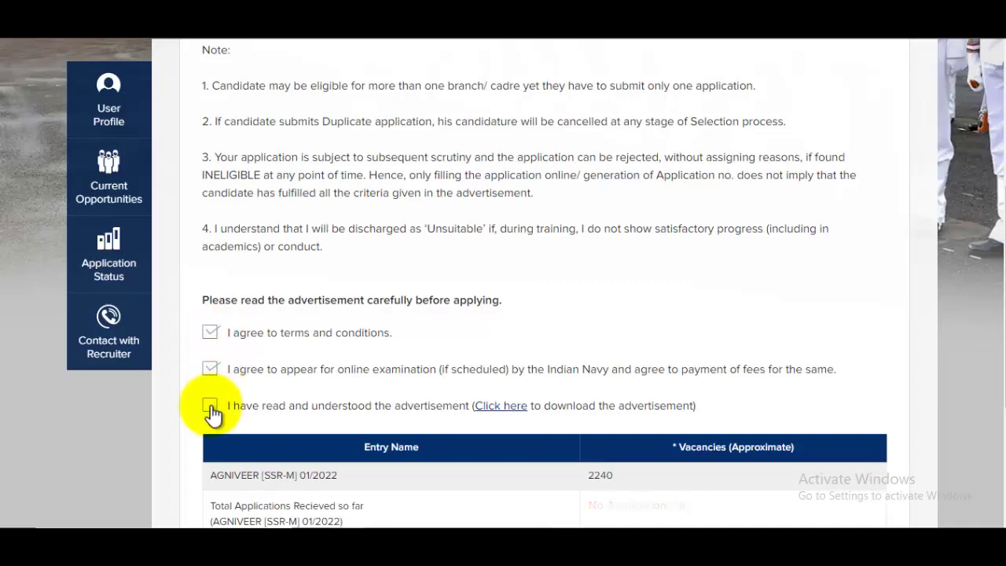
{"action": "left_click", "coordinate": [210, 404]}
{"action": "scroll", "coordinate": [431, 371], "scroll_direction": "down", "scroll_amount": 1}
{"action": "scroll", "coordinate": [430, 371], "scroll_direction": "down", "scroll_amount": 3}
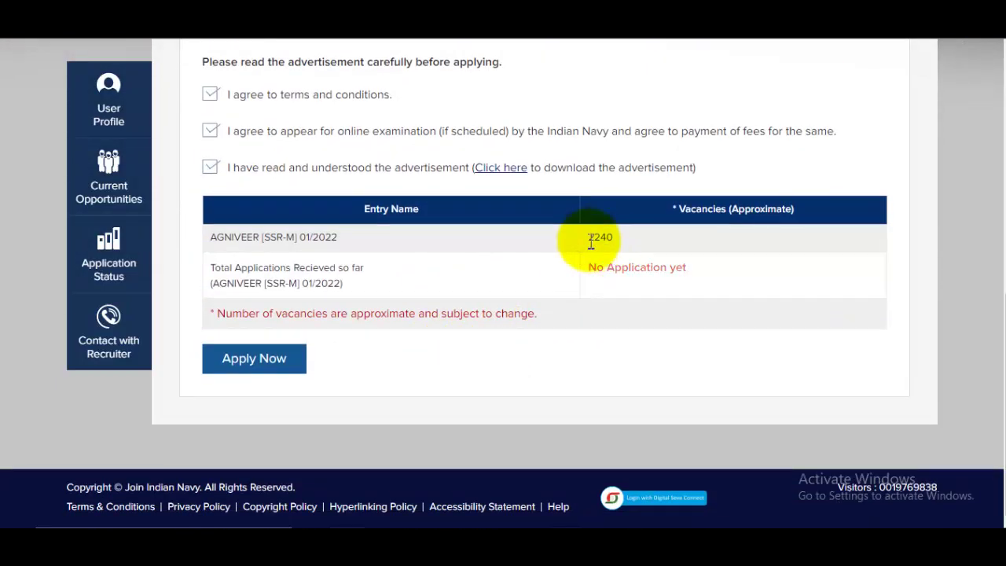
{"action": "left_click_drag", "start_coordinate": [601, 236], "coordinate": [637, 243]}
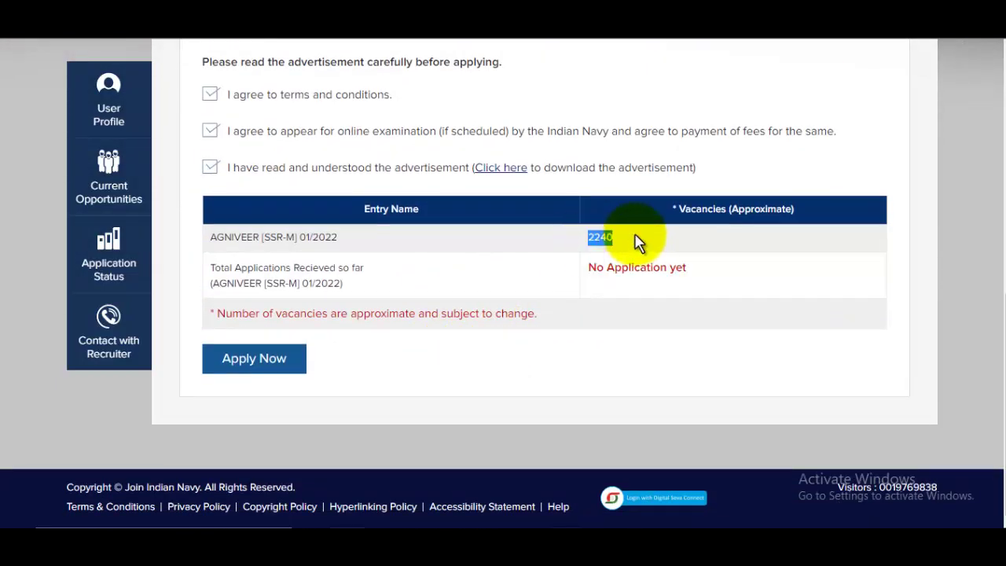
{"action": "left_click", "coordinate": [256, 367]}
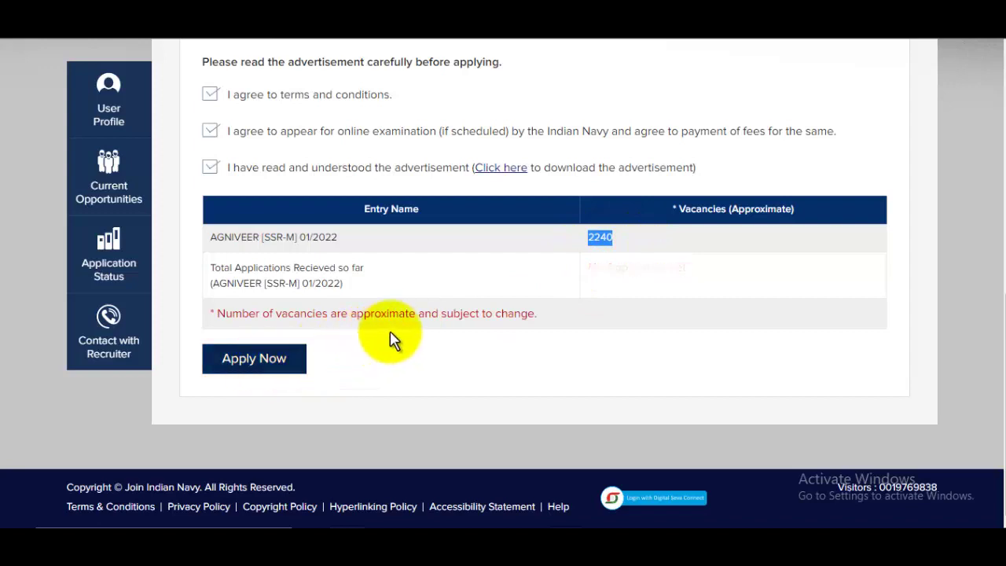
- Consent to Aadhaar-based identity authentication in the personal particulars and go to the field for the Aadhaar number's last four digits
{"action": "scroll", "coordinate": [539, 348], "scroll_direction": "down", "scroll_amount": 3}
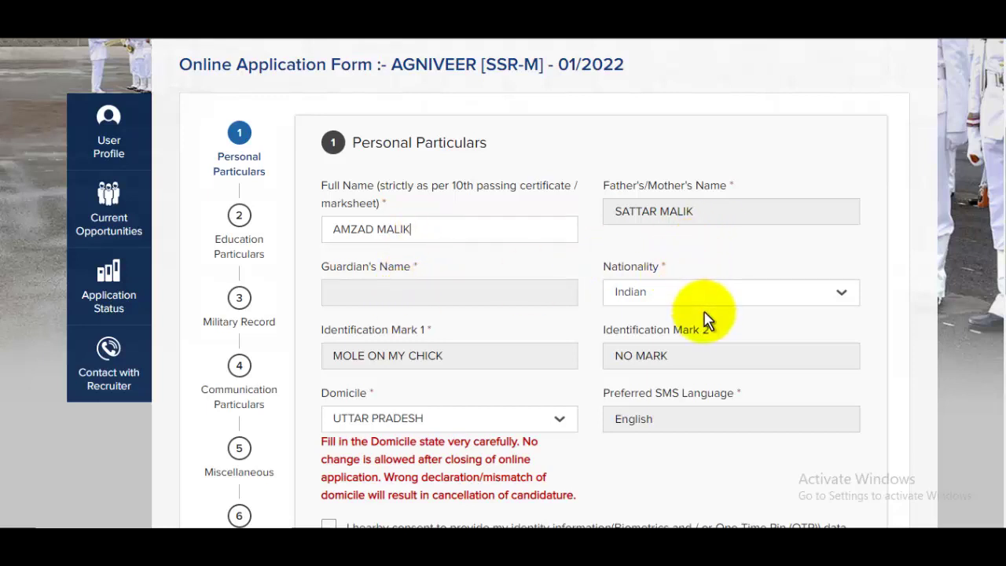
{"action": "scroll", "coordinate": [706, 319], "scroll_direction": "down", "scroll_amount": 3}
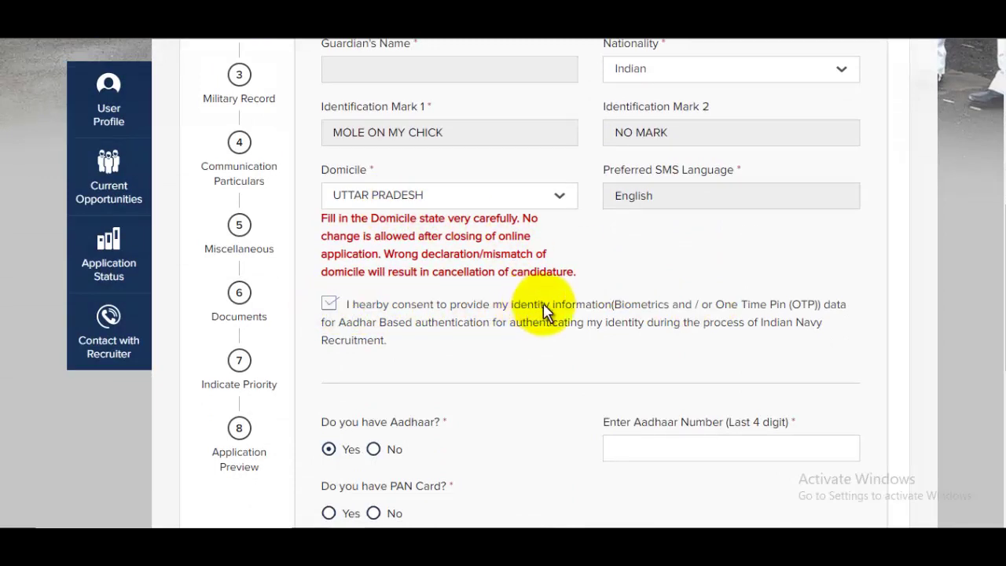
{"action": "scroll", "coordinate": [618, 322], "scroll_direction": "down", "scroll_amount": 2}
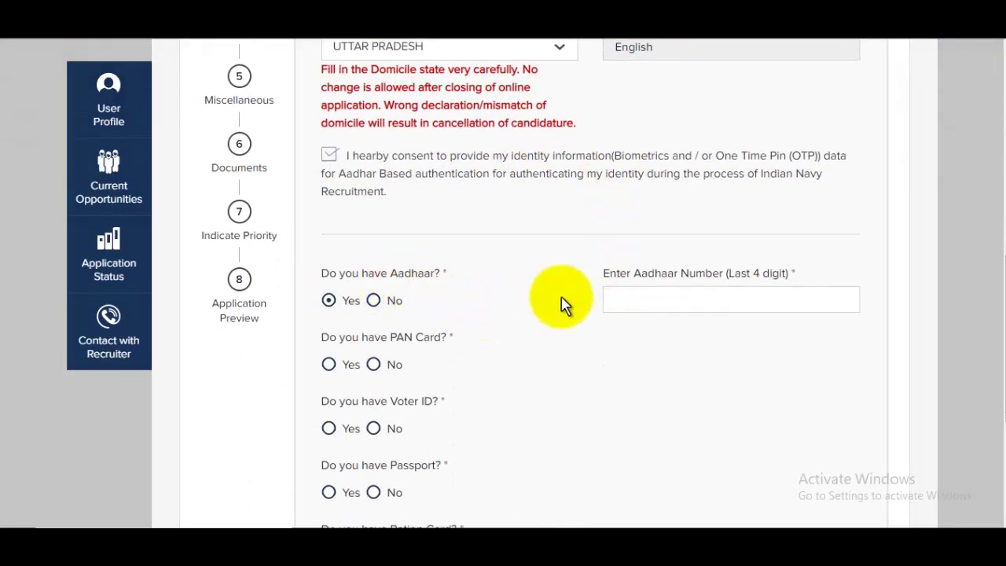
{"action": "left_click", "coordinate": [705, 301]}
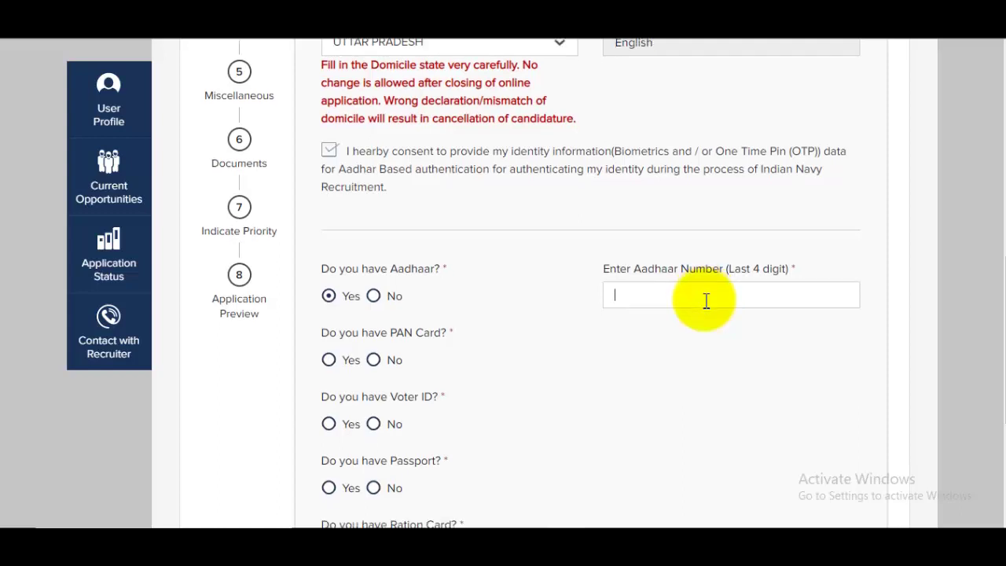
{"action": "scroll", "coordinate": [463, 274], "scroll_direction": "down", "scroll_amount": 2}
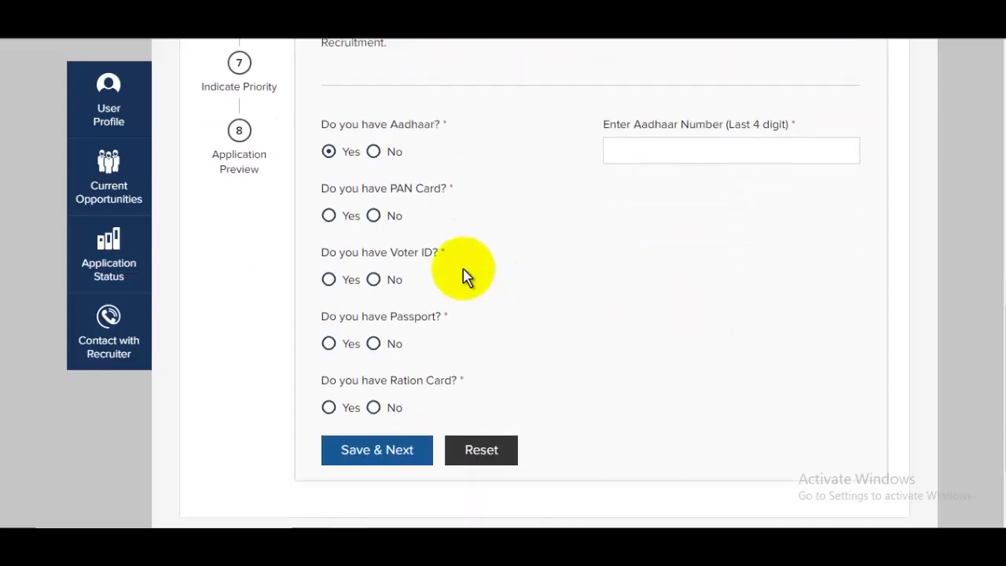
- Declare that the applicant has a PAN card and a voter ID, and save the personal particulars
{"action": "left_click", "coordinate": [328, 216]}
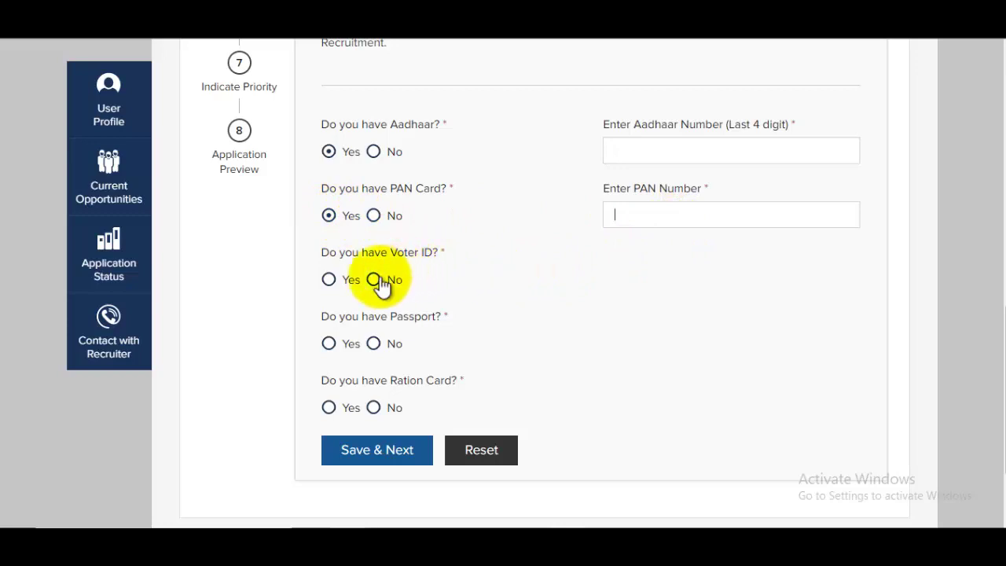
{"action": "left_click", "coordinate": [329, 280]}
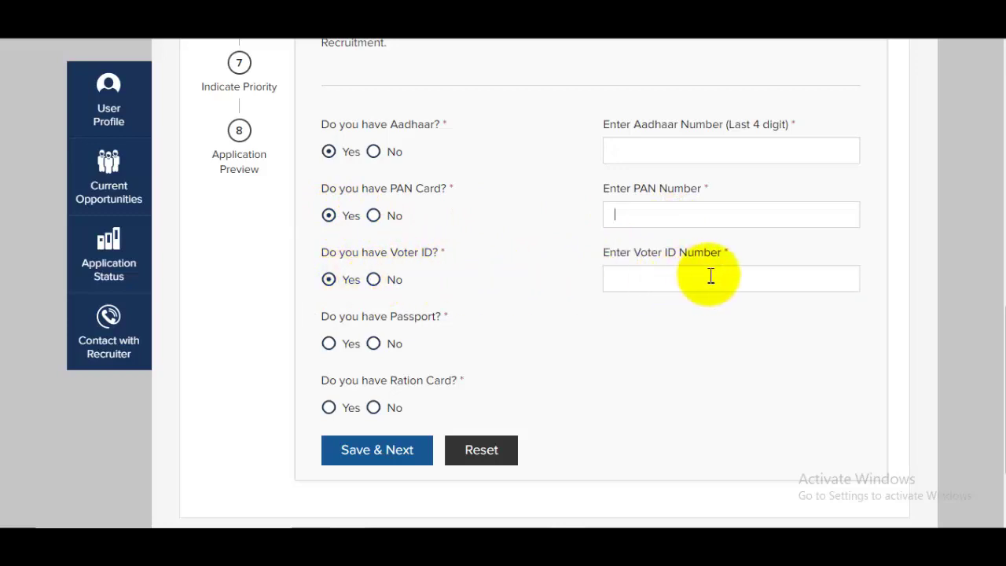
{"action": "scroll", "coordinate": [695, 295], "scroll_direction": "down", "scroll_amount": 1}
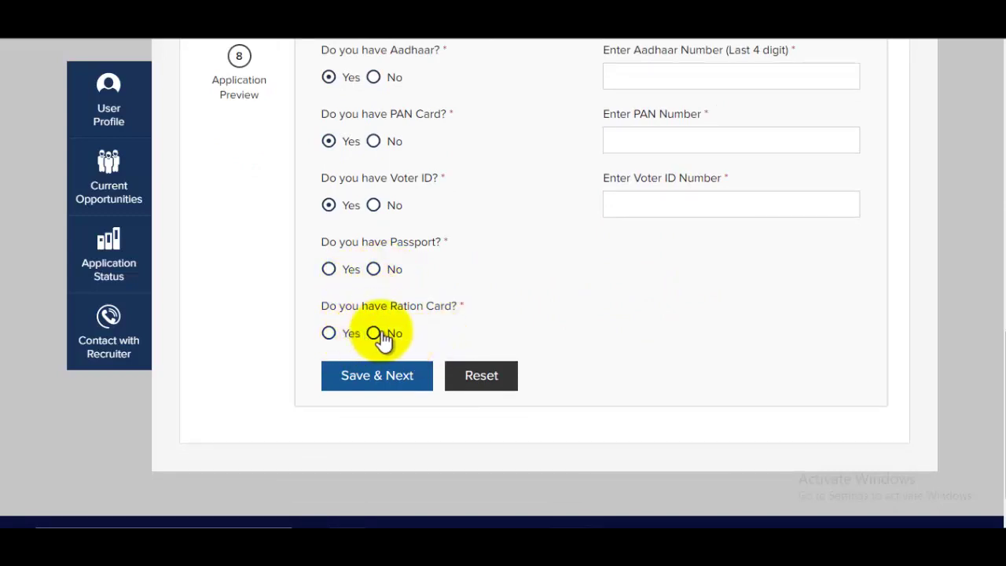
{"action": "left_click", "coordinate": [405, 384]}
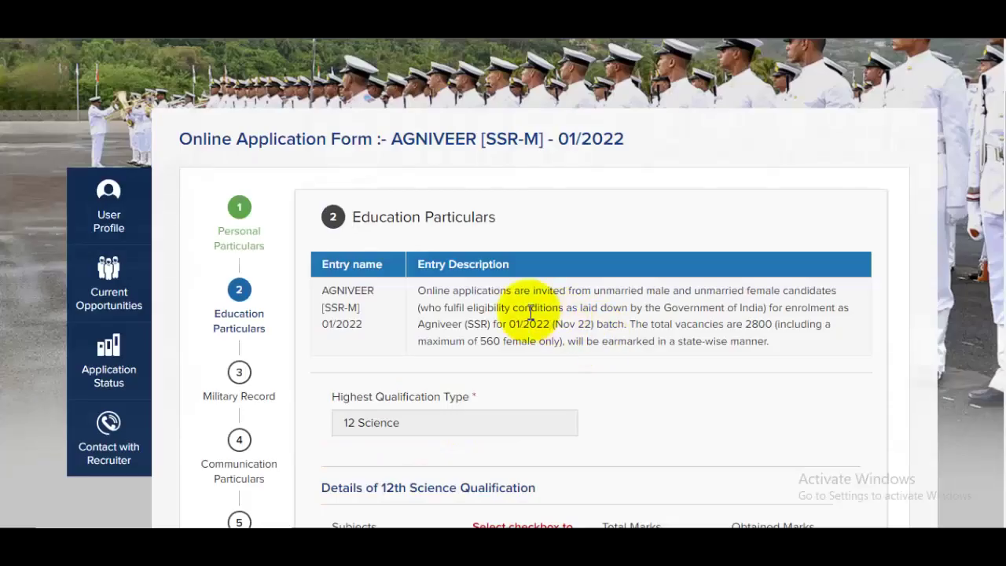
- Include Chemistry as the third subject in the aggregate percentage of the 12th Science qualification
{"action": "left_click_drag", "start_coordinate": [367, 223], "coordinate": [447, 222]}
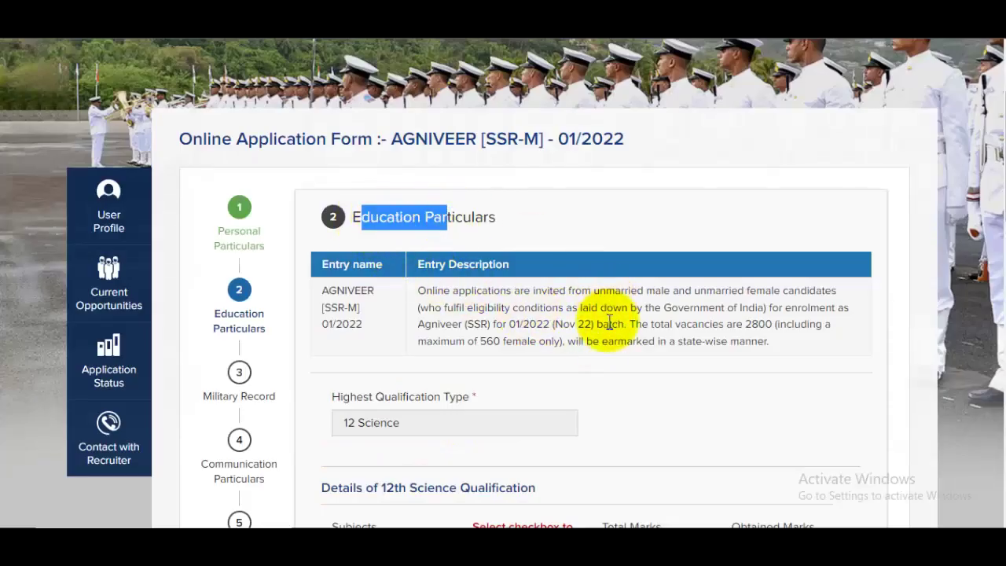
{"action": "scroll", "coordinate": [611, 337], "scroll_direction": "down", "scroll_amount": 2}
{"action": "scroll", "coordinate": [498, 344], "scroll_direction": "down", "scroll_amount": 3}
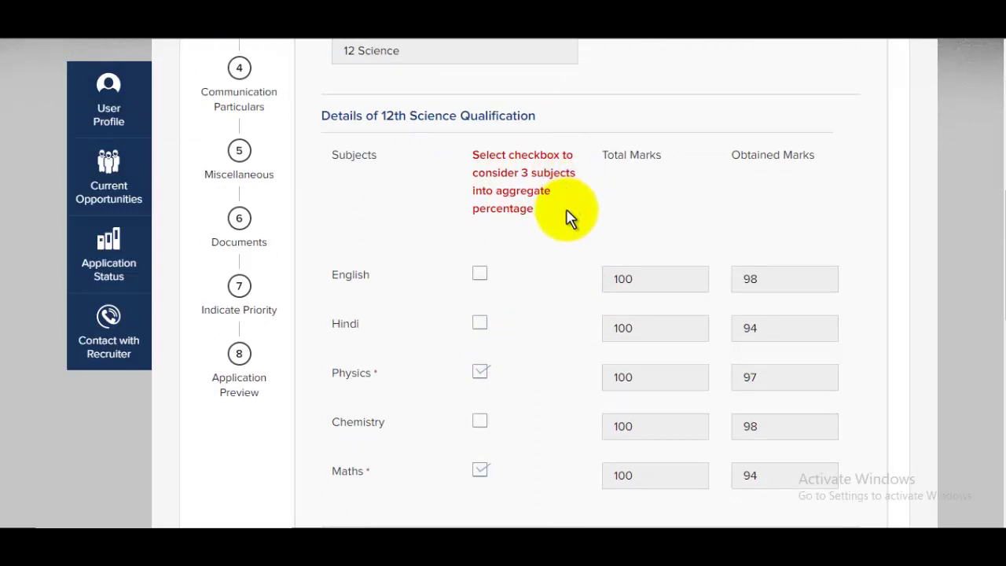
{"action": "scroll", "coordinate": [589, 309], "scroll_direction": "down", "scroll_amount": 1}
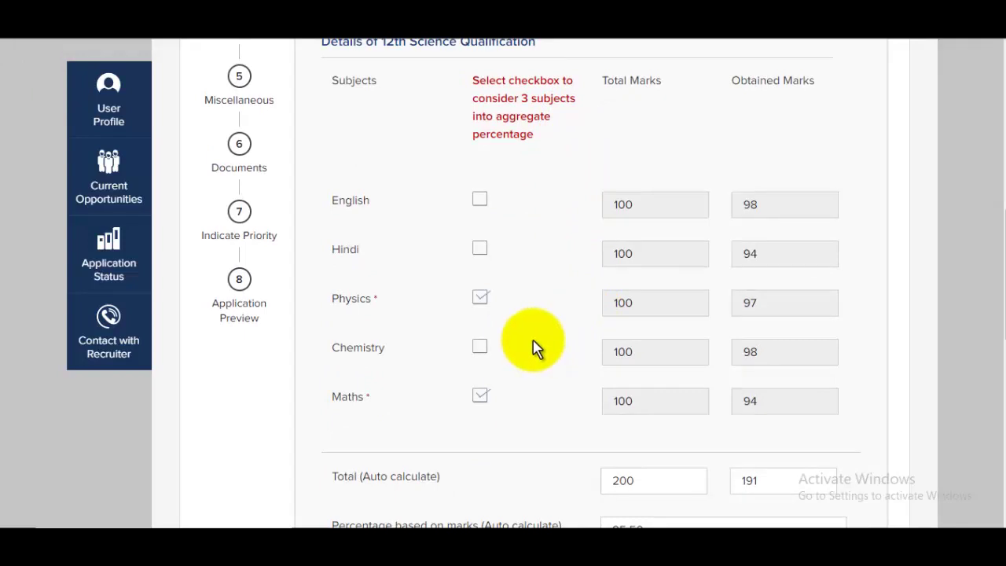
{"action": "left_click", "coordinate": [480, 348]}
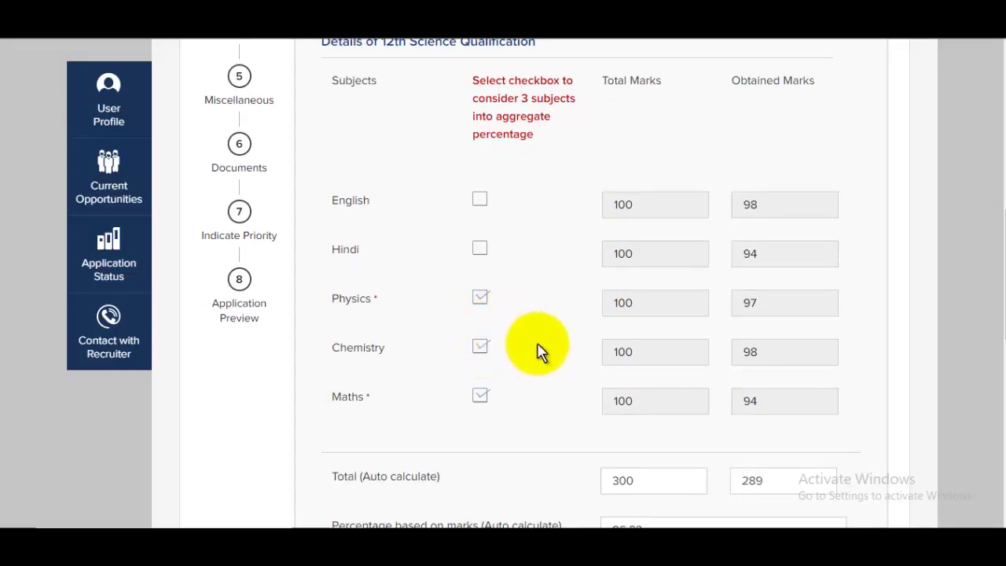
{"action": "scroll", "coordinate": [605, 352], "scroll_direction": "down", "scroll_amount": 3}
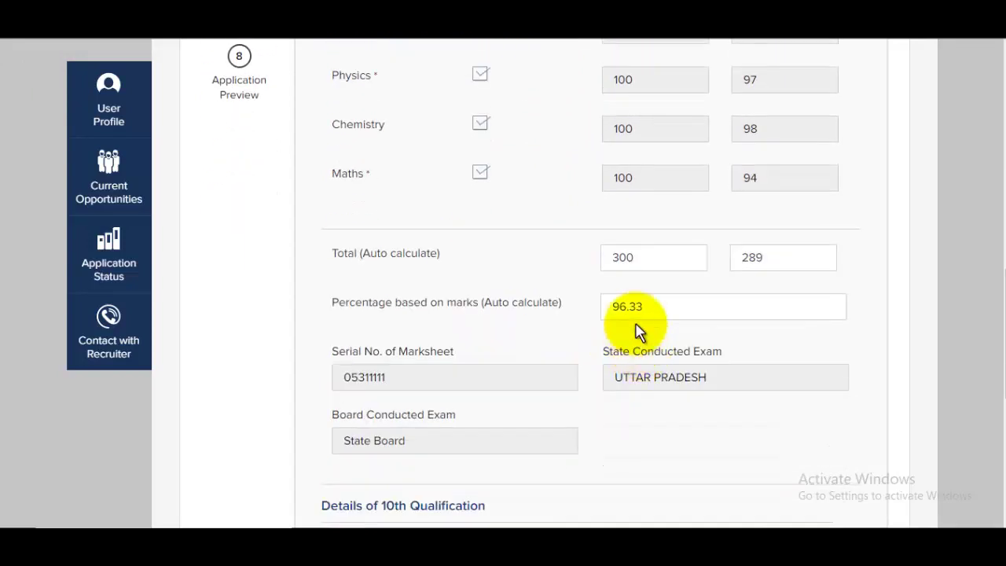
- Save the education particulars with the 12th Science and 10th qualification details and proceed to the military record
{"action": "scroll", "coordinate": [680, 314], "scroll_direction": "down", "scroll_amount": 3}
{"action": "scroll", "coordinate": [682, 319], "scroll_direction": "down", "scroll_amount": 2}
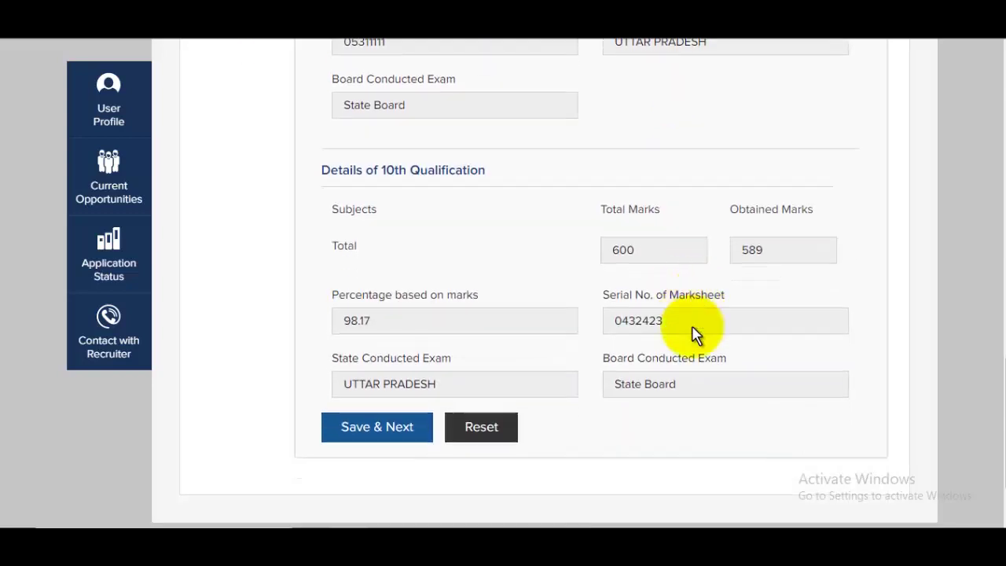
{"action": "left_click", "coordinate": [385, 393]}
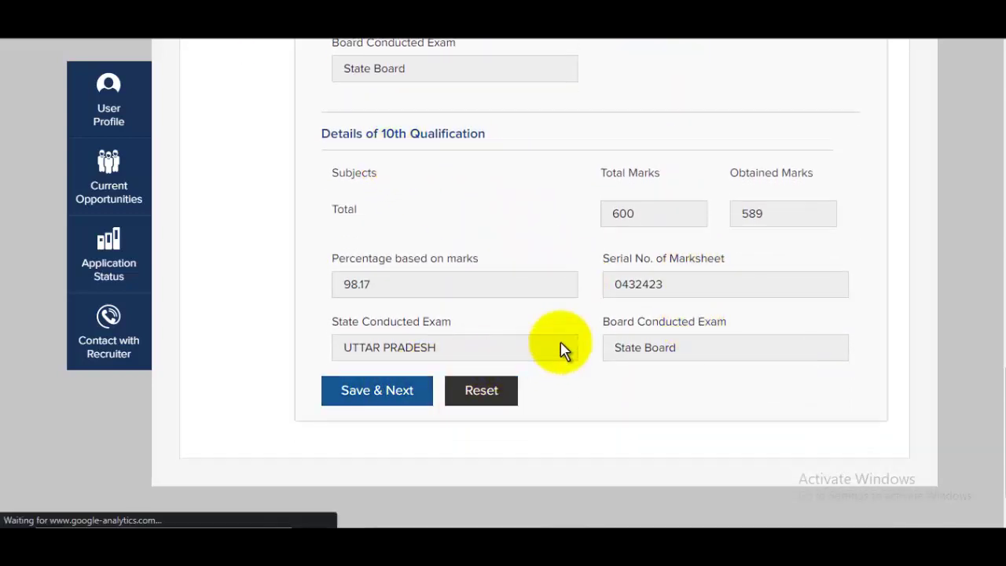
{"action": "scroll", "coordinate": [561, 348], "scroll_direction": "down", "scroll_amount": 2}
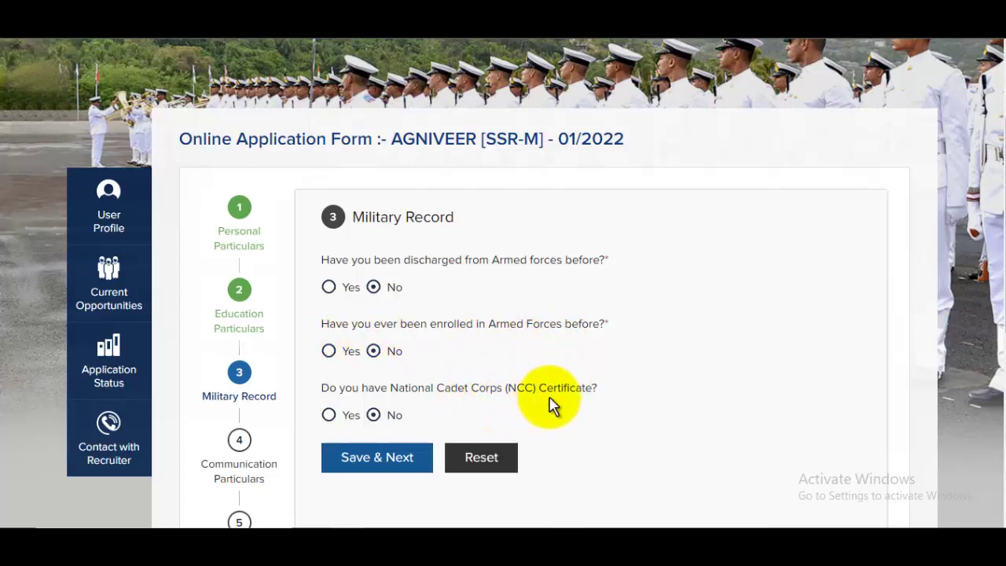
- Save the military record and the communication particulars as filled in
{"action": "scroll", "coordinate": [501, 403], "scroll_direction": "down", "scroll_amount": 1}
{"action": "scroll", "coordinate": [501, 402], "scroll_direction": "down", "scroll_amount": 3}
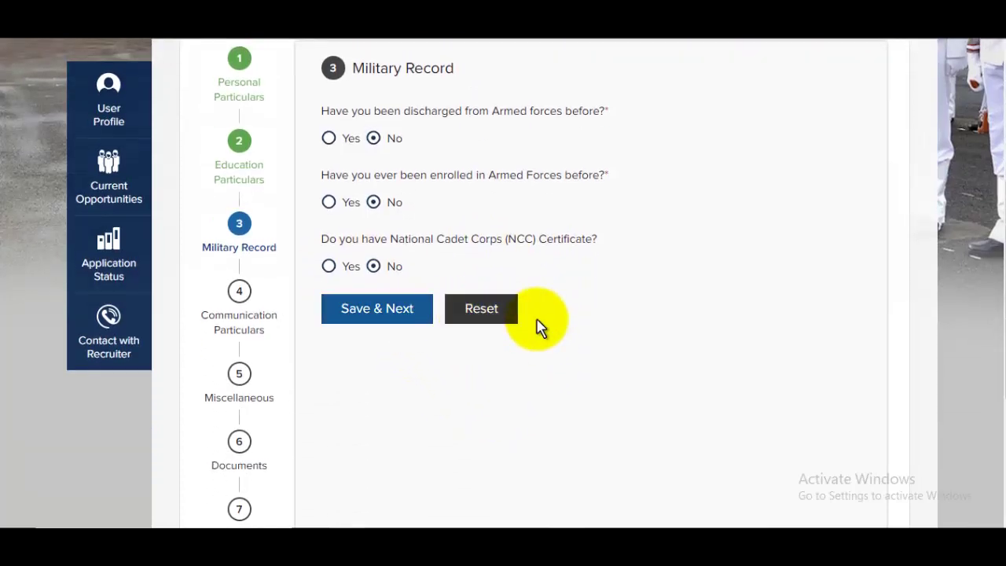
{"action": "scroll", "coordinate": [574, 394], "scroll_direction": "down", "scroll_amount": 2}
{"action": "scroll", "coordinate": [573, 394], "scroll_direction": "down", "scroll_amount": 5}
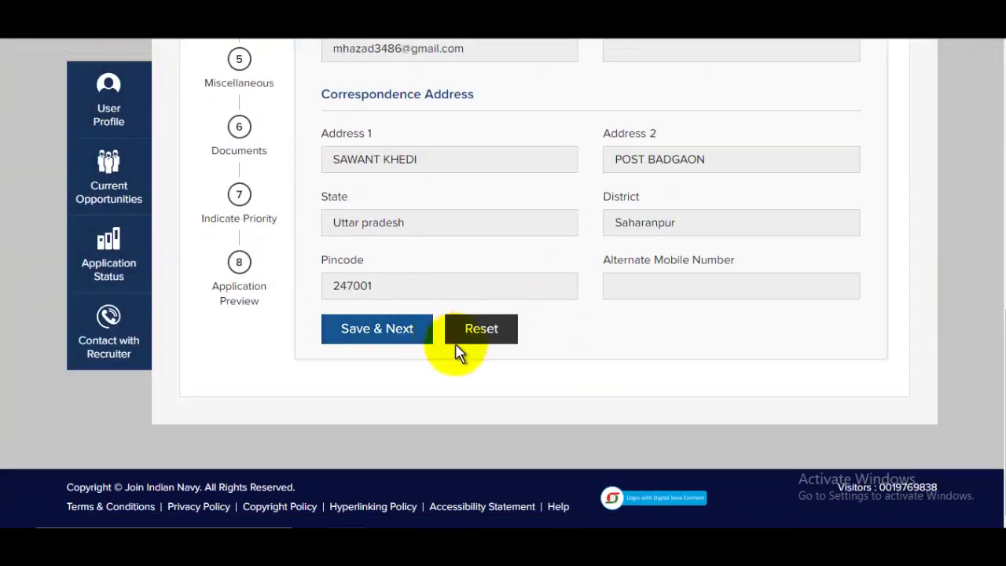
{"action": "scroll", "coordinate": [494, 355], "scroll_direction": "down", "scroll_amount": 3}
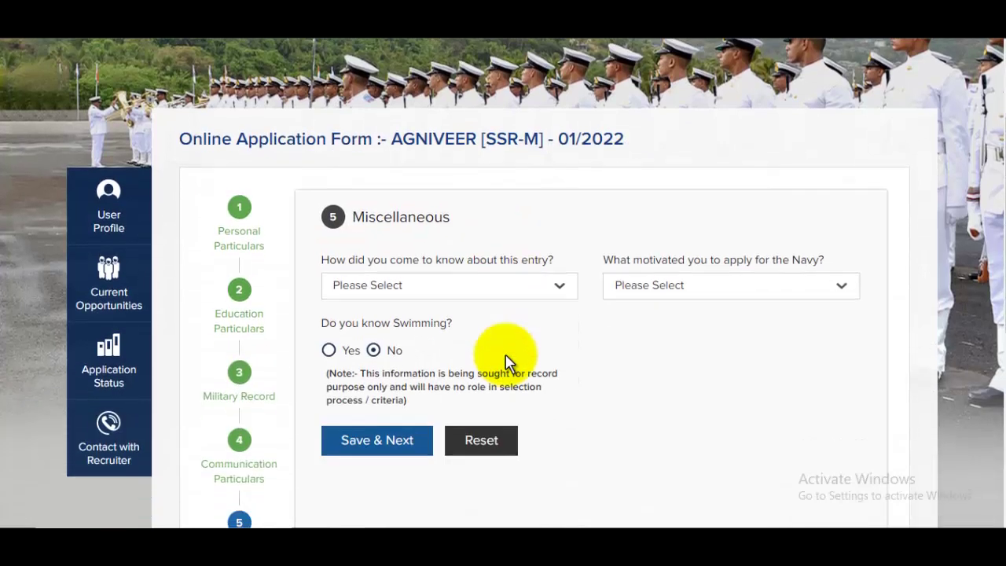
- Choose Facebook as the source of information and "Motivation from self/ parents/ teachers/ friends/ relatives" as the motivation, and save the miscellaneous details
{"action": "left_click", "coordinate": [437, 293]}
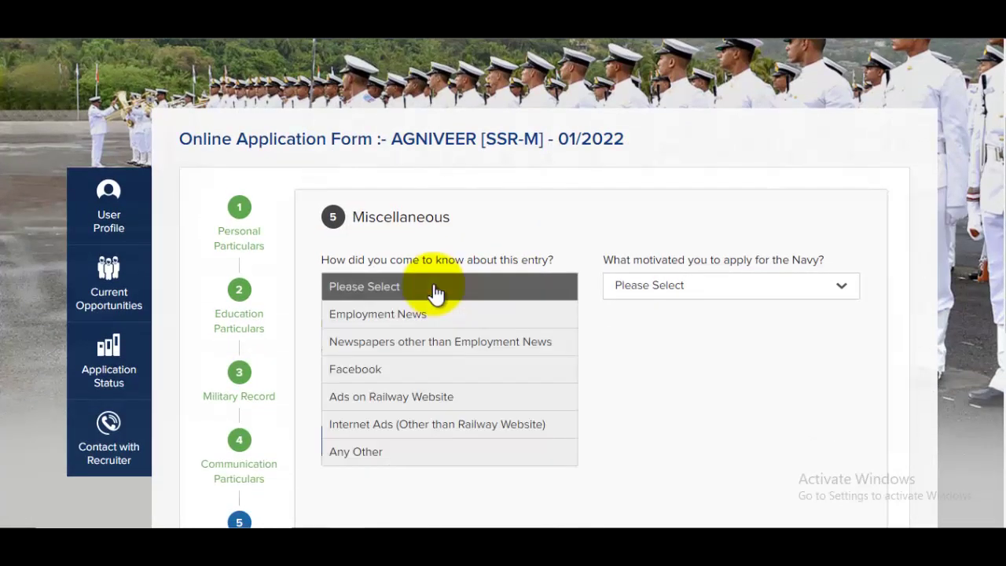
{"action": "left_click", "coordinate": [405, 369]}
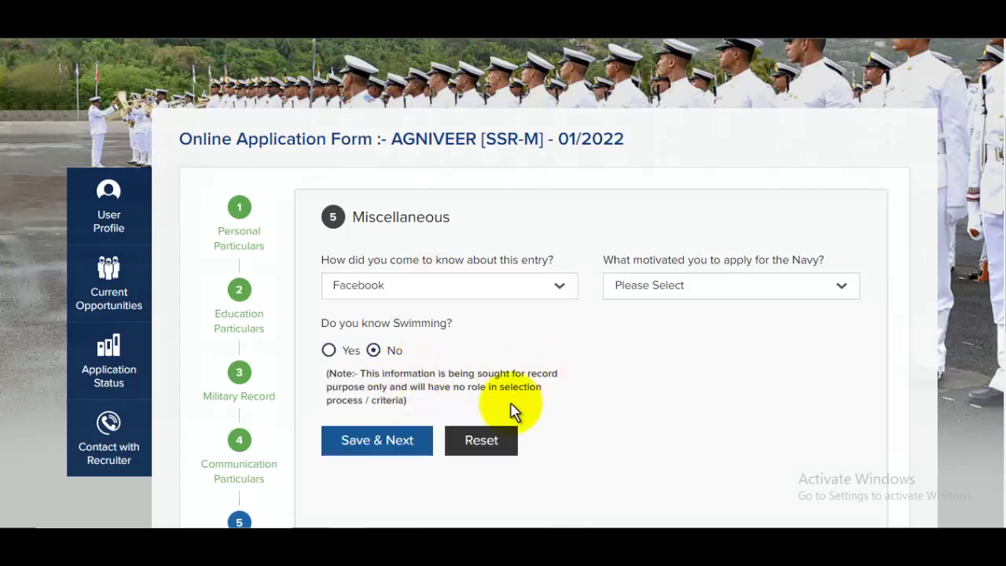
{"action": "left_click", "coordinate": [692, 291]}
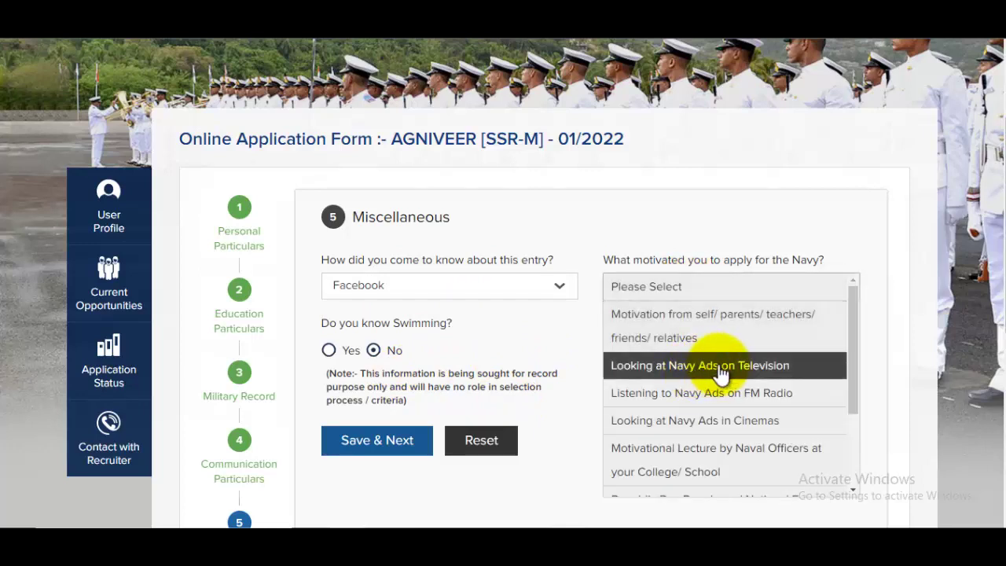
{"action": "left_click", "coordinate": [706, 337]}
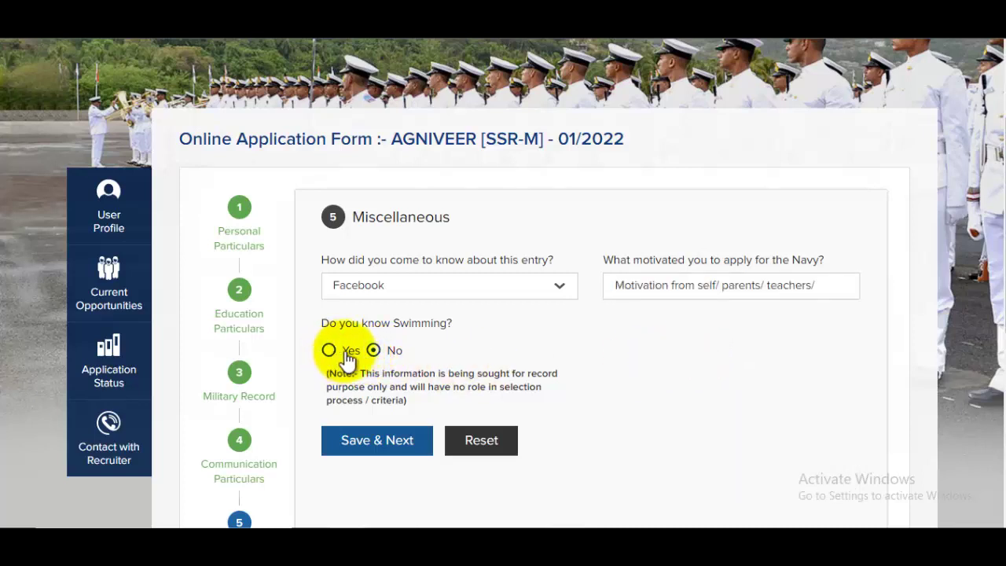
{"action": "left_click", "coordinate": [393, 445]}
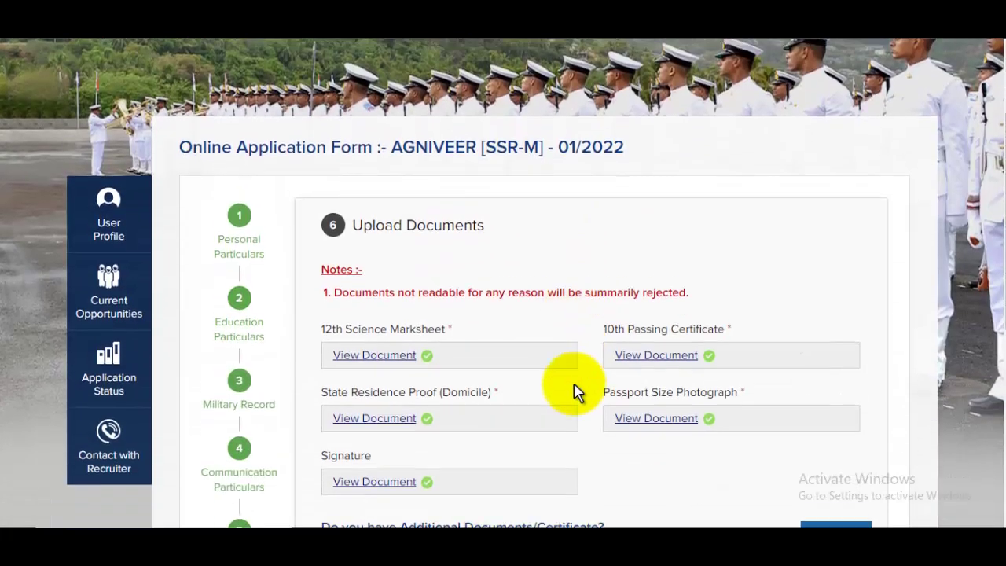
- Save the uploaded documents without additional certificates and save the preference for AGNIVEER [SSR-M] 01/2022
{"action": "scroll", "coordinate": [575, 393], "scroll_direction": "down", "scroll_amount": 1}
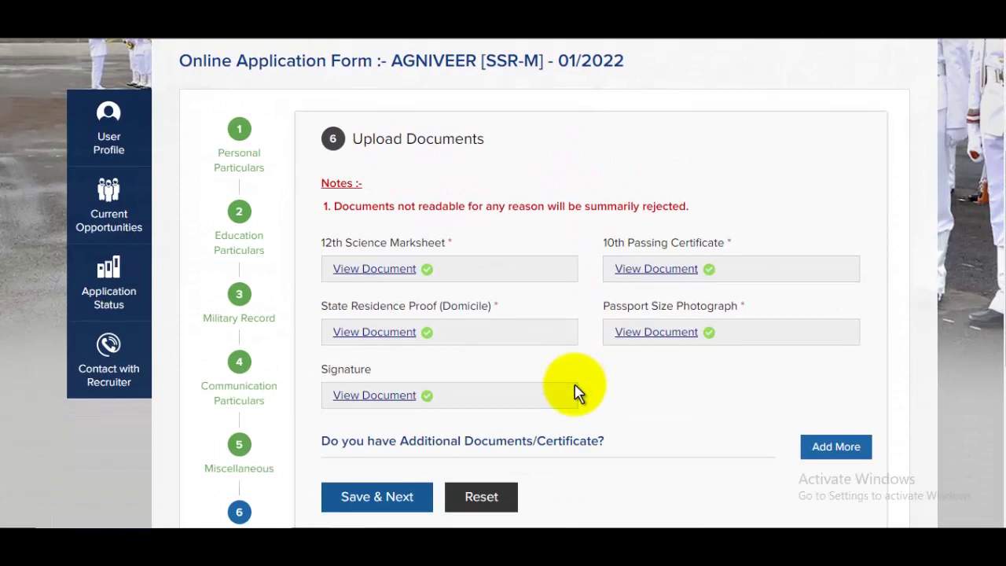
{"action": "scroll", "coordinate": [613, 307], "scroll_direction": "down", "scroll_amount": 2}
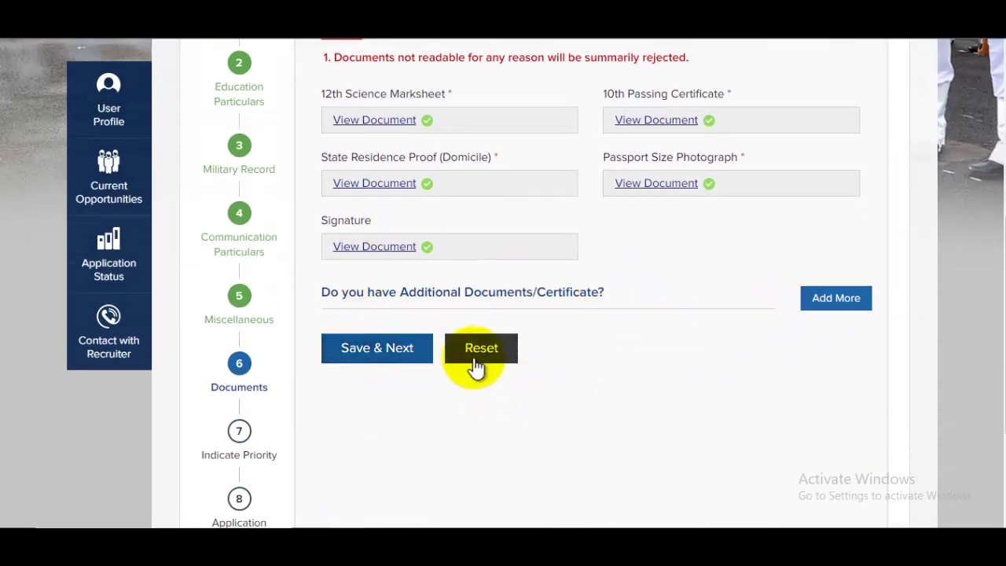
{"action": "scroll", "coordinate": [624, 352], "scroll_direction": "down", "scroll_amount": 2}
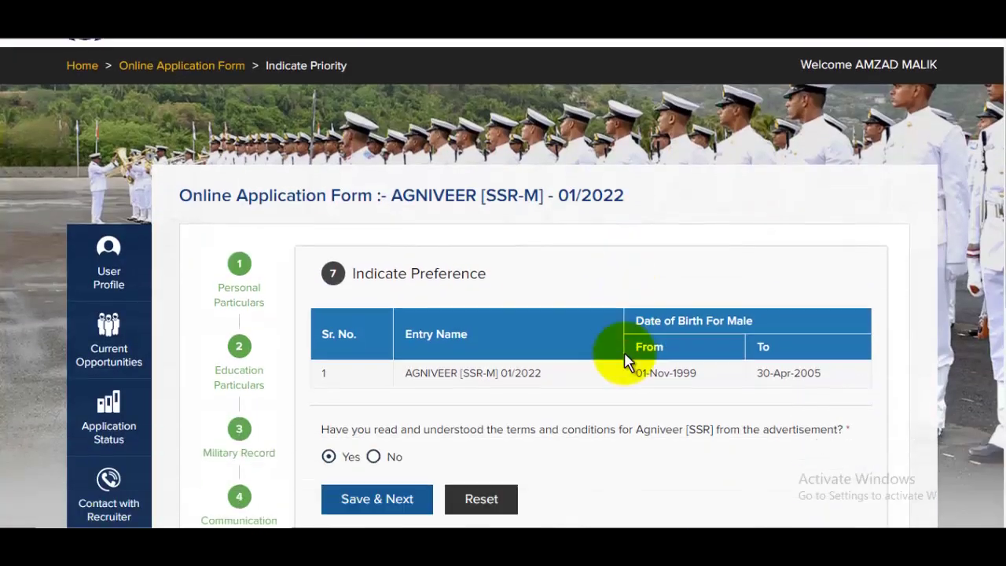
{"action": "scroll", "coordinate": [624, 352], "scroll_direction": "down", "scroll_amount": 2}
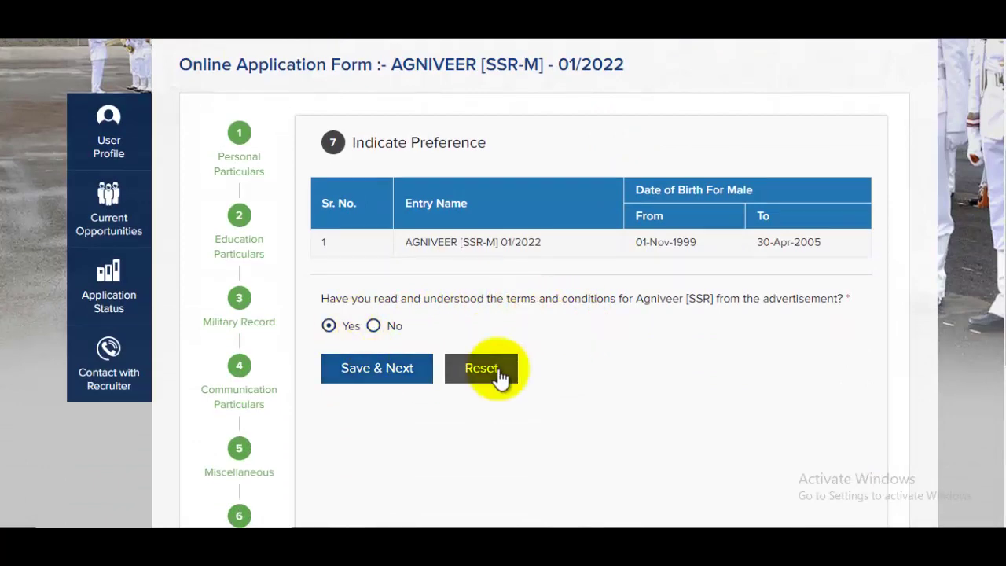
- Review the application preview, including the personal particulars, education particulars and military record
{"action": "scroll", "coordinate": [498, 370], "scroll_direction": "down", "scroll_amount": 5}
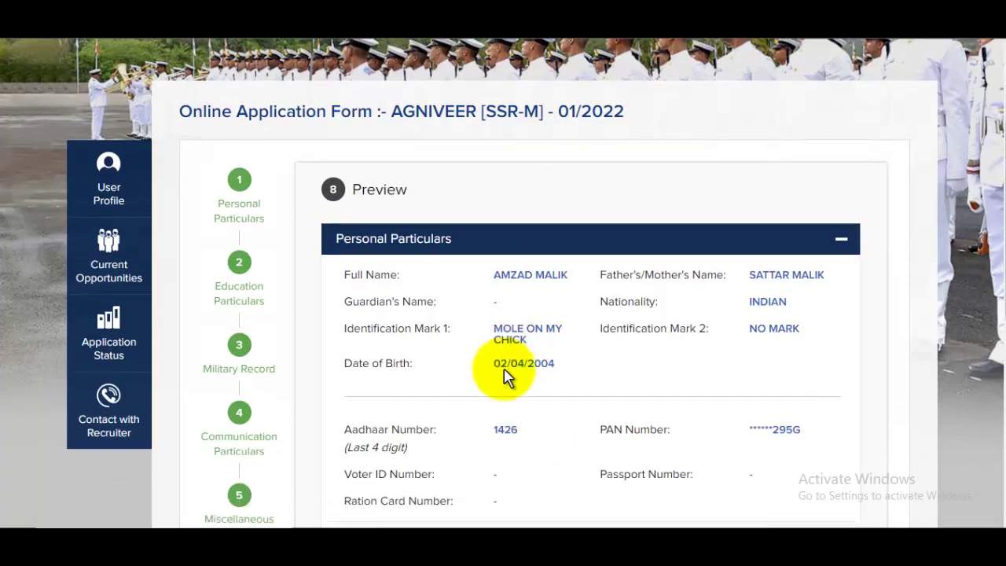
{"action": "scroll", "coordinate": [531, 360], "scroll_direction": "down", "scroll_amount": 5}
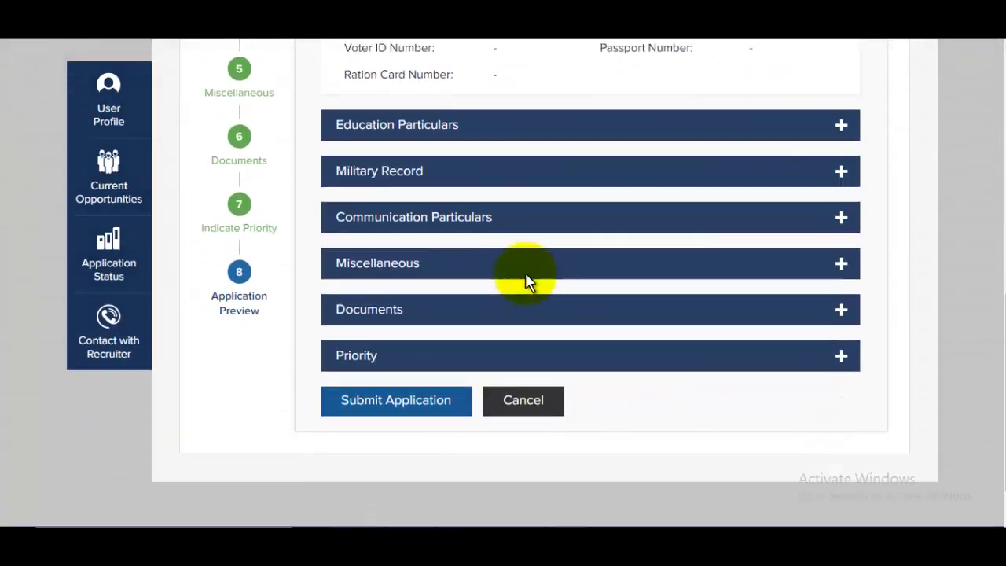
{"action": "scroll", "coordinate": [427, 341], "scroll_direction": "up", "scroll_amount": 4}
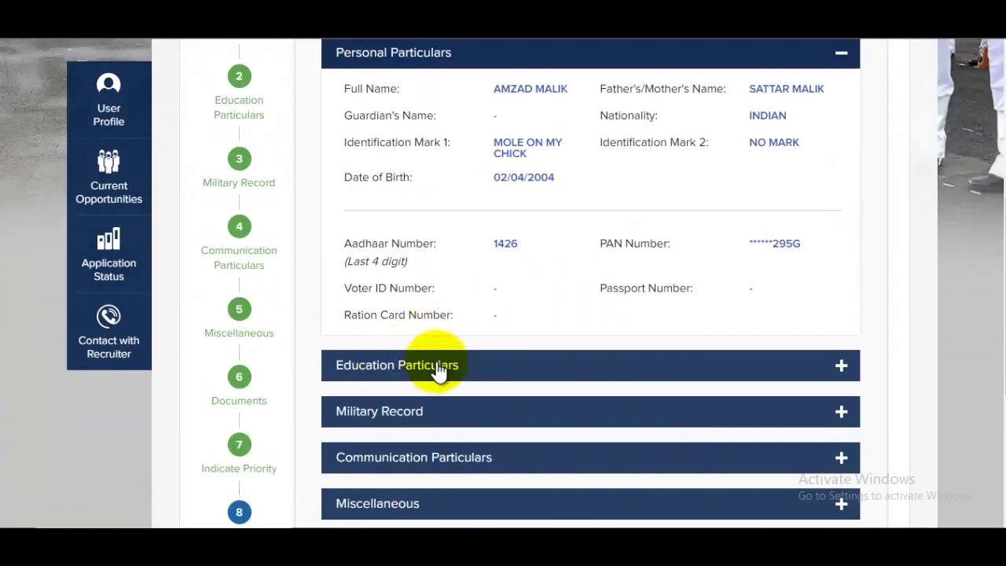
{"action": "left_click", "coordinate": [438, 366]}
{"action": "scroll", "coordinate": [418, 338], "scroll_direction": "down", "scroll_amount": 5}
{"action": "left_click", "coordinate": [411, 135]}
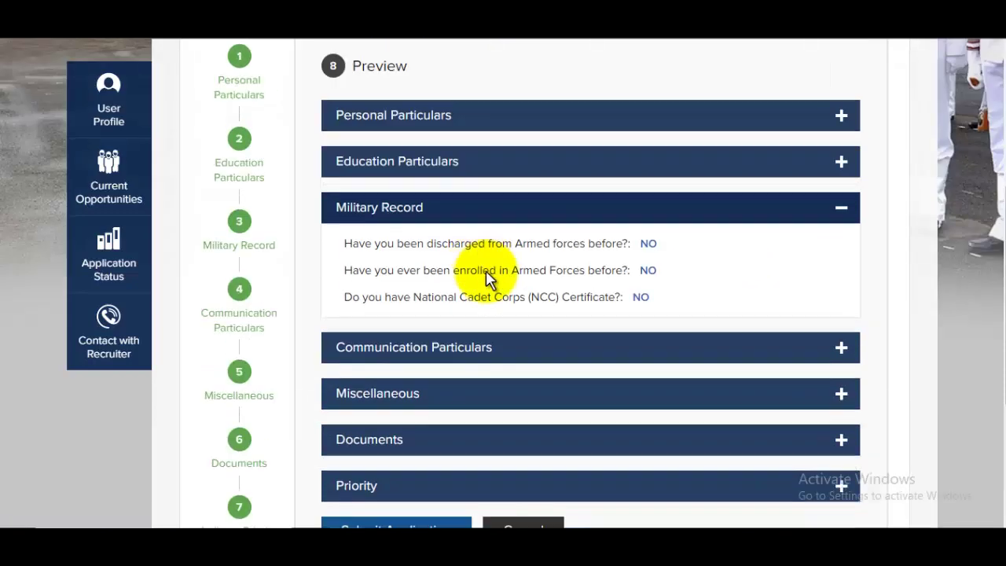
- Submit the AGNIVEER [SSR-M] application and confirm the submission
{"action": "scroll", "coordinate": [471, 299], "scroll_direction": "down", "scroll_amount": 3}
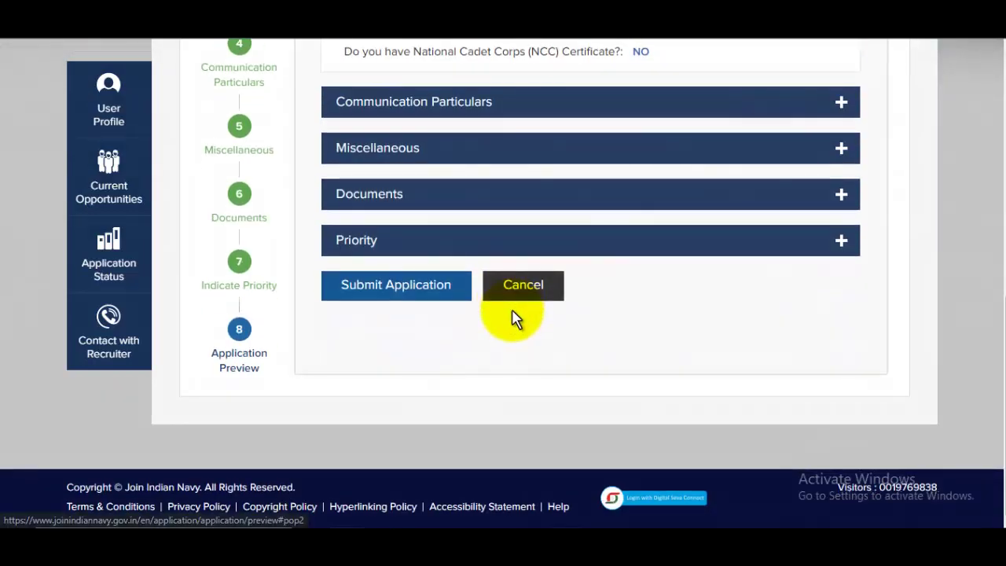
{"action": "left_click", "coordinate": [398, 296]}
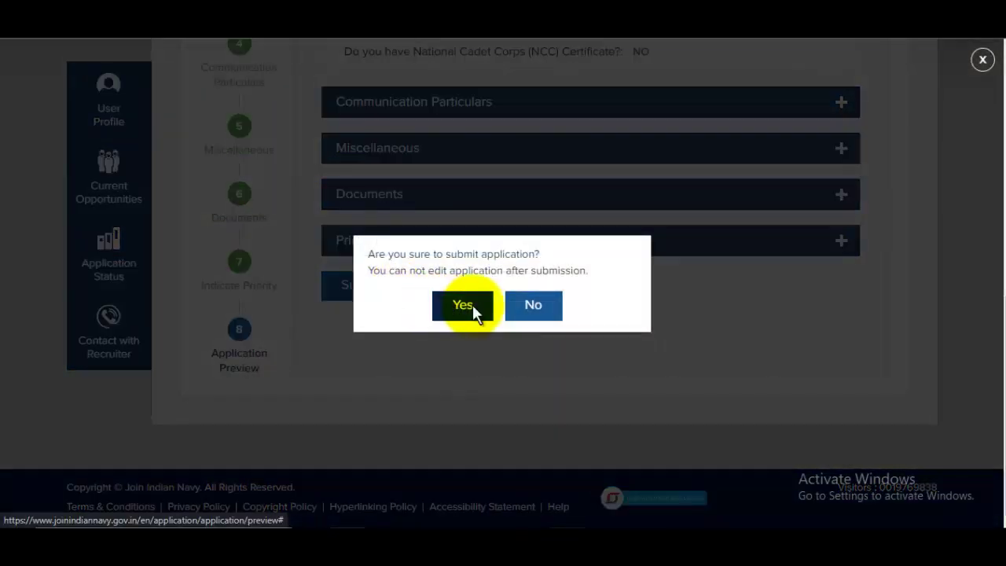
{"action": "left_click", "coordinate": [473, 306]}
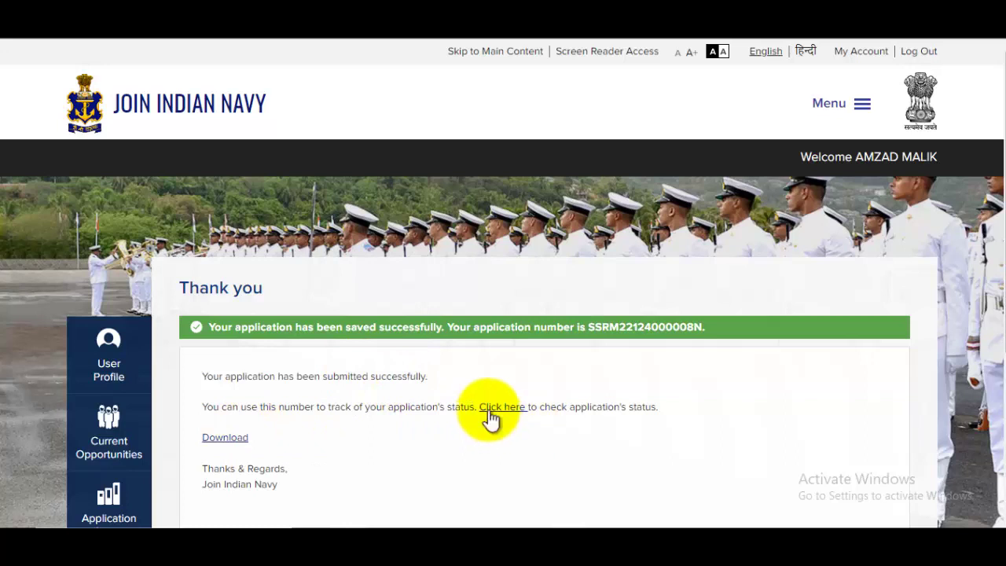
- Download the submitted application as a PDF
{"action": "left_click", "coordinate": [226, 445]}
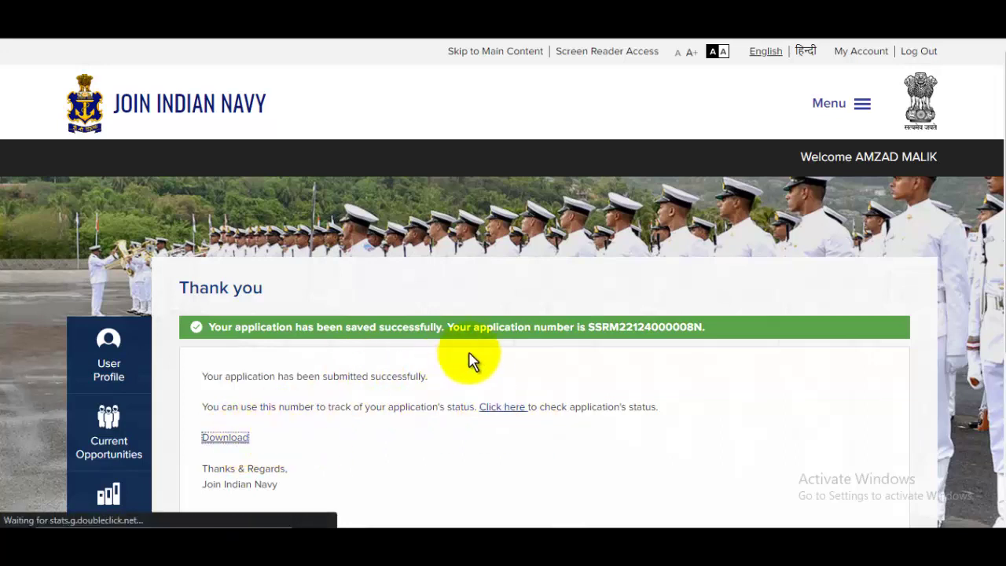
{"action": "scroll", "coordinate": [189, 440], "scroll_direction": "down", "scroll_amount": 3}
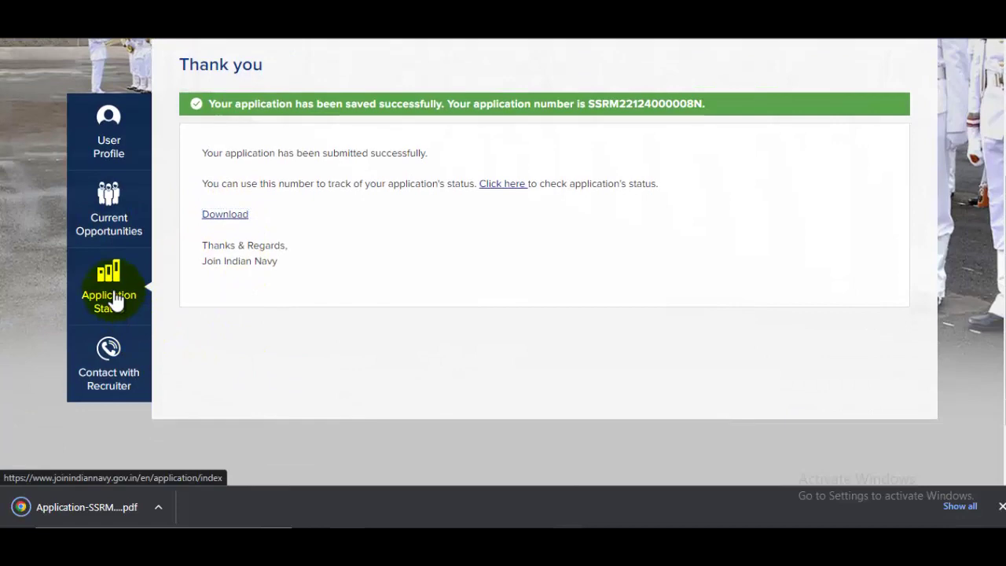
- Open the application status and check the entry for AGNIVEER [SSR-M] - 01/2022 among the submitted applications
{"action": "left_click", "coordinate": [114, 300]}
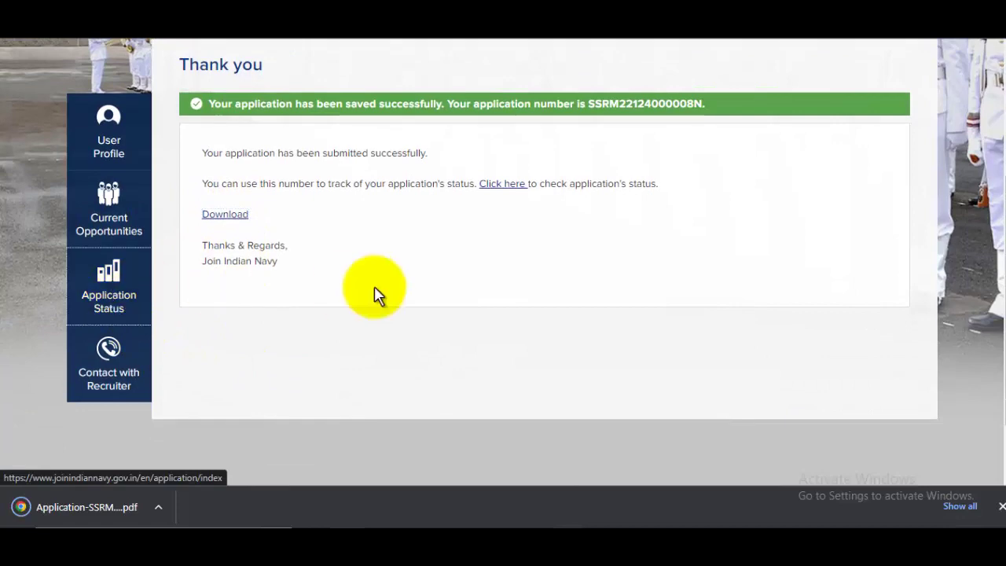
{"action": "scroll", "coordinate": [609, 346], "scroll_direction": "down", "scroll_amount": 2}
{"action": "scroll", "coordinate": [419, 382], "scroll_direction": "up", "scroll_amount": 1}
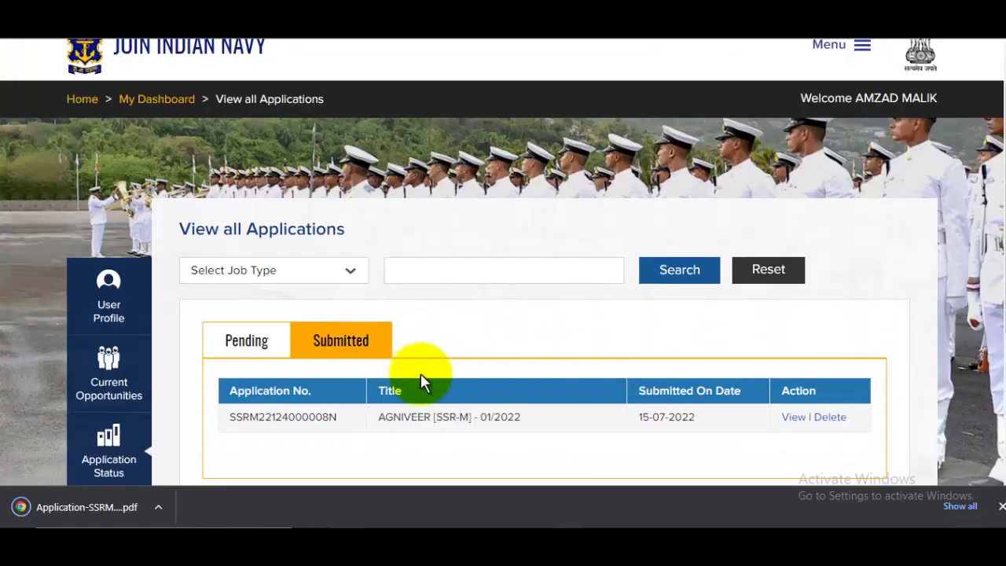
{"action": "scroll", "coordinate": [319, 299], "scroll_direction": "down", "scroll_amount": 1}
{"action": "left_click_drag", "start_coordinate": [259, 344], "coordinate": [859, 385]}
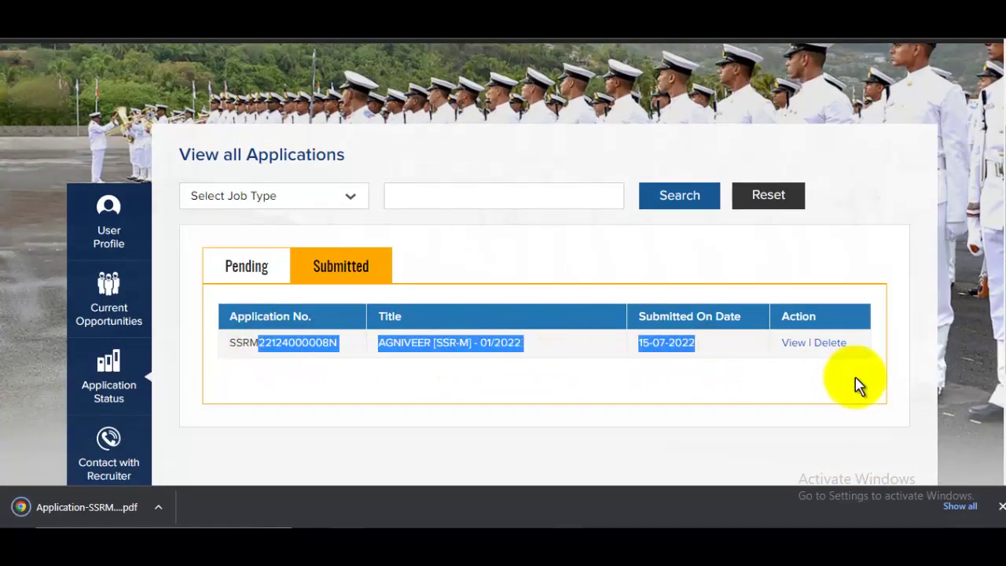
{"action": "left_click", "coordinate": [849, 386]}
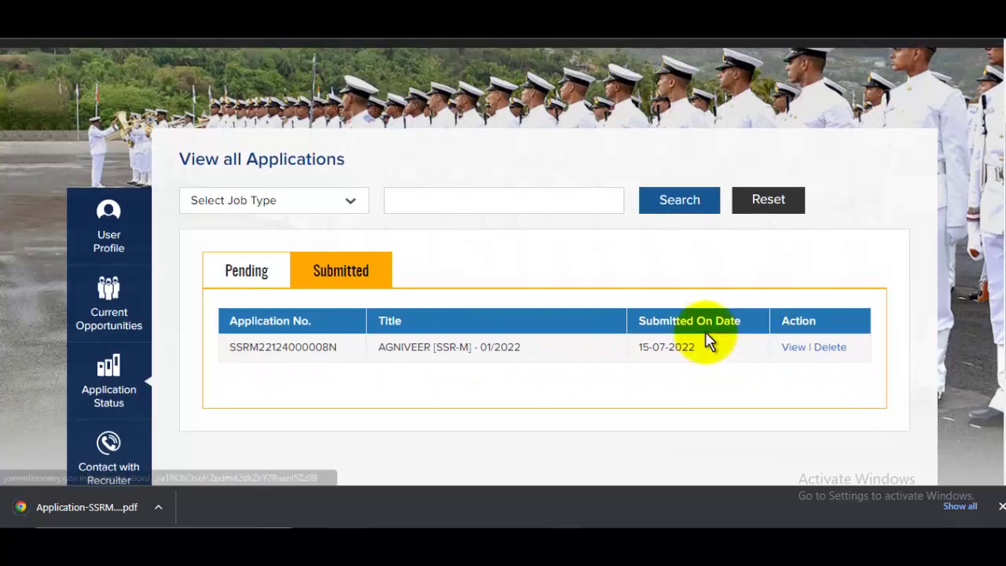
{"action": "scroll", "coordinate": [707, 341], "scroll_direction": "up", "scroll_amount": 2}
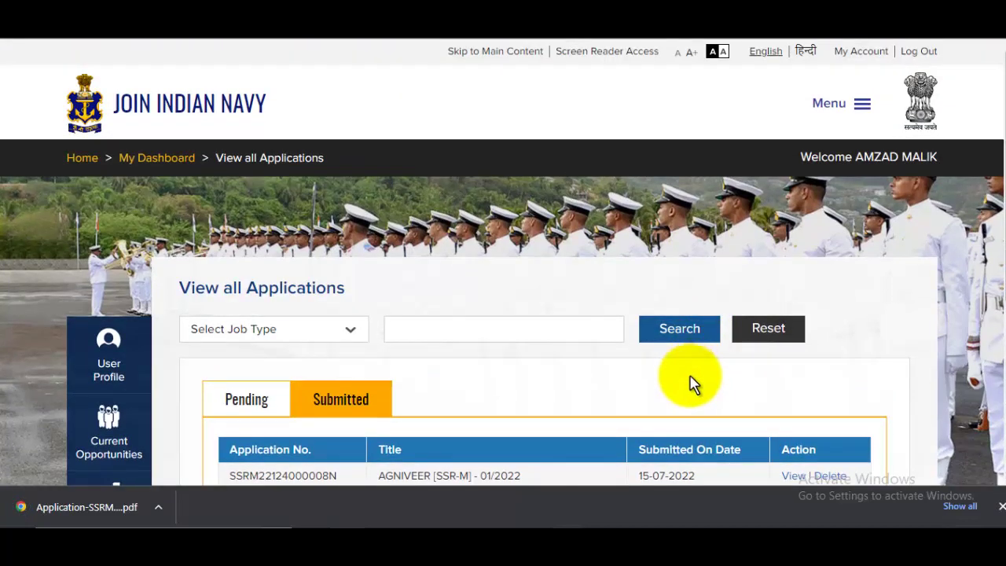
{"action": "scroll", "coordinate": [692, 404], "scroll_direction": "down", "scroll_amount": 1}
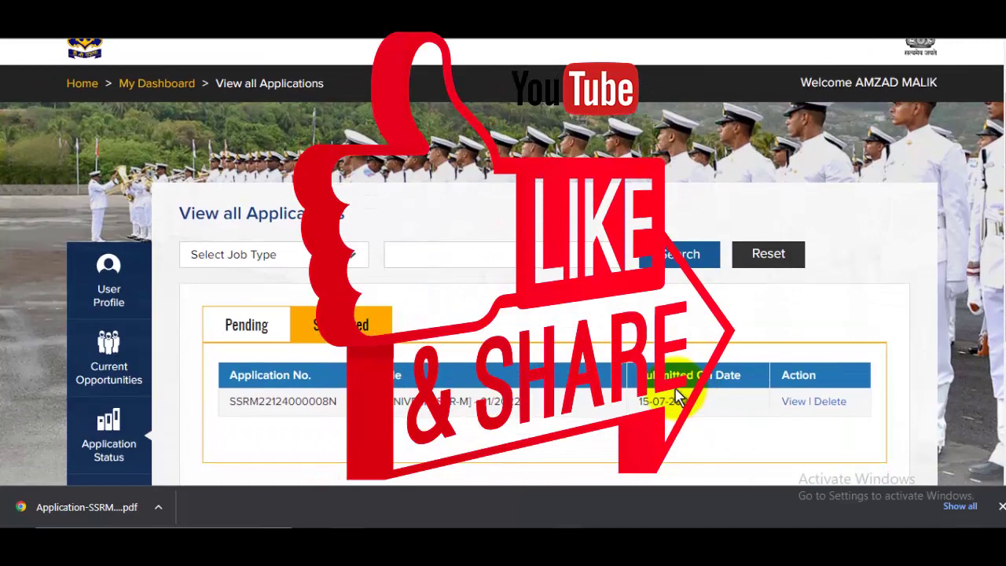